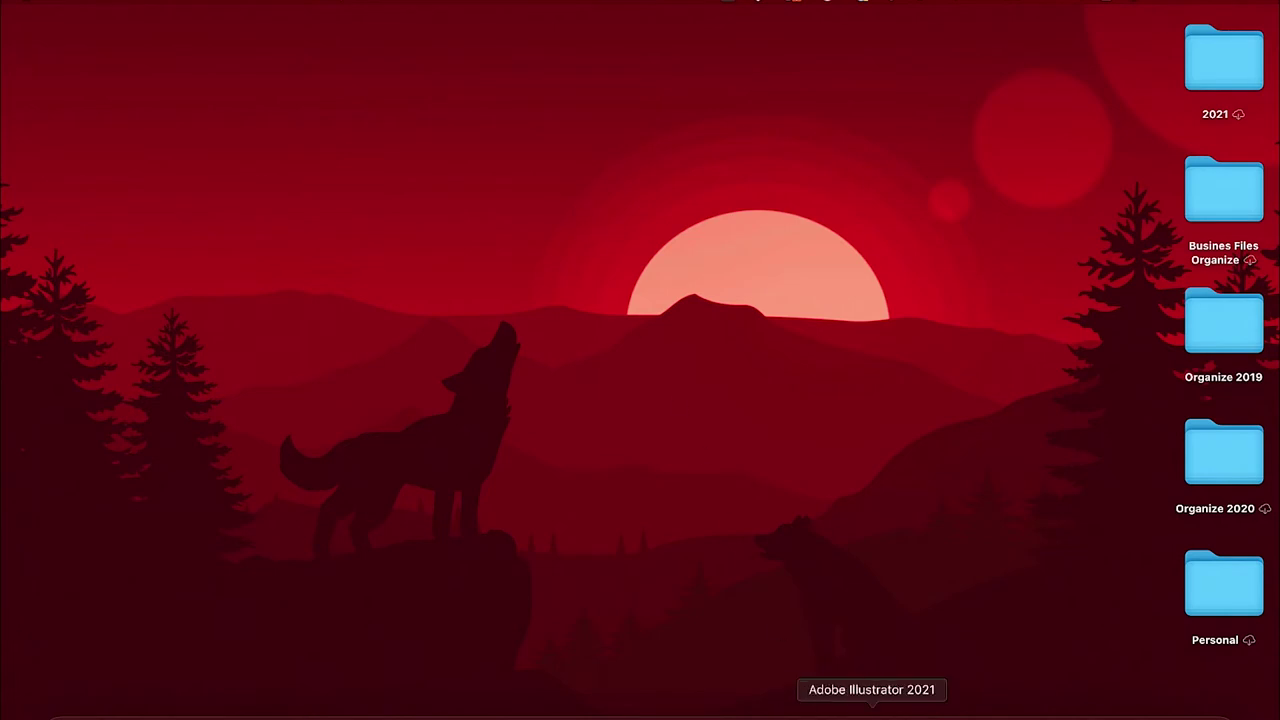
Bring Adobe Illustrator 2021 with the GHS-LAW.ai logo sheet to the front.
click(871, 710)
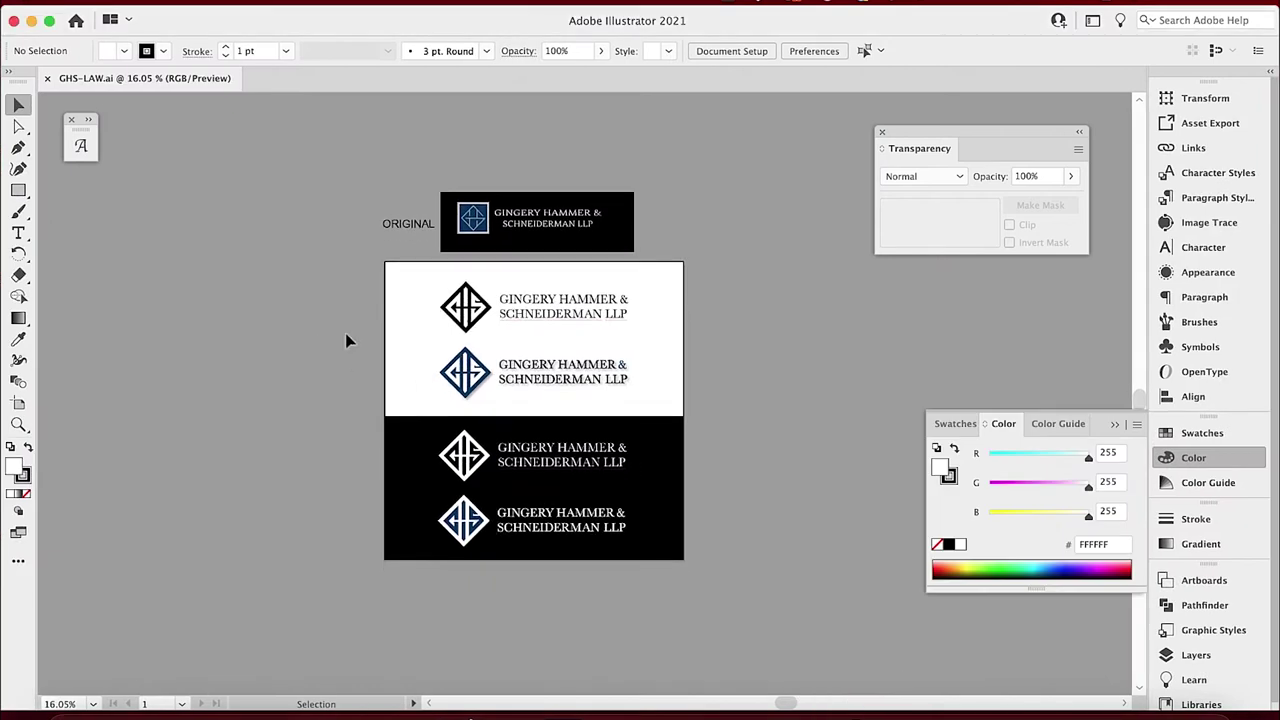
scroll(370, 320, up, 2)
scroll(374, 306, up, 1)
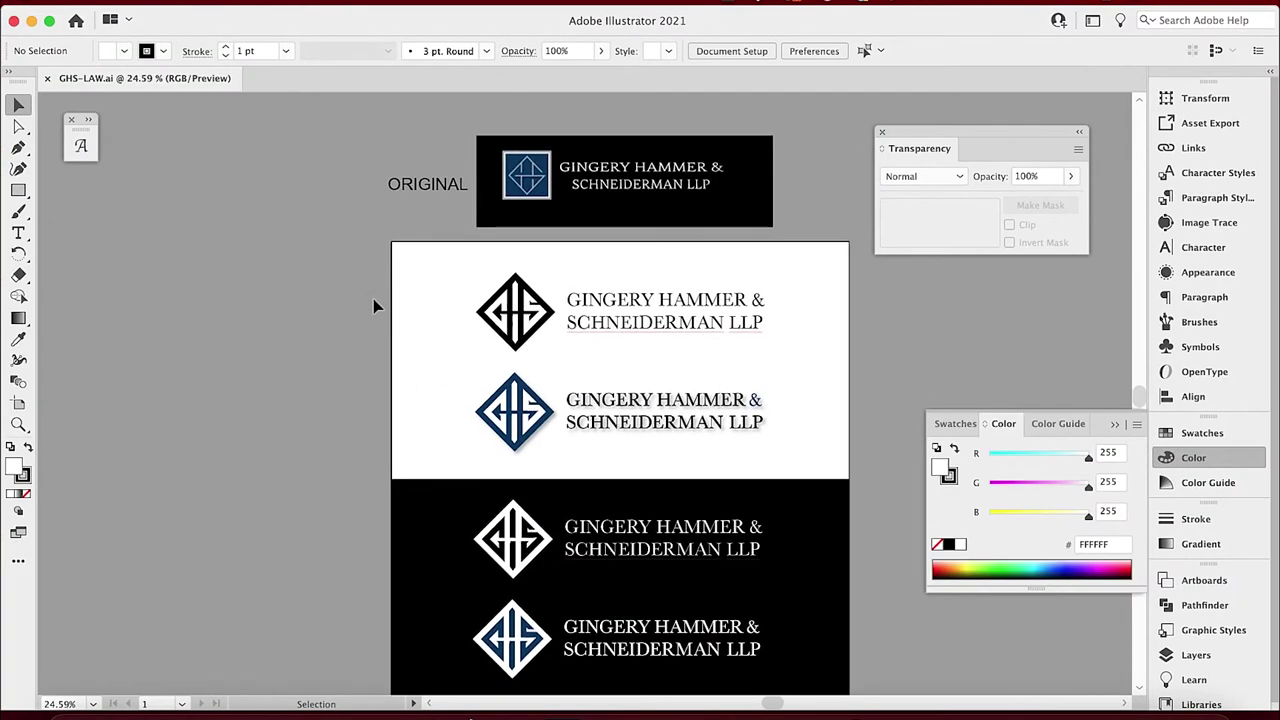
drag(326, 317, 194, 323)
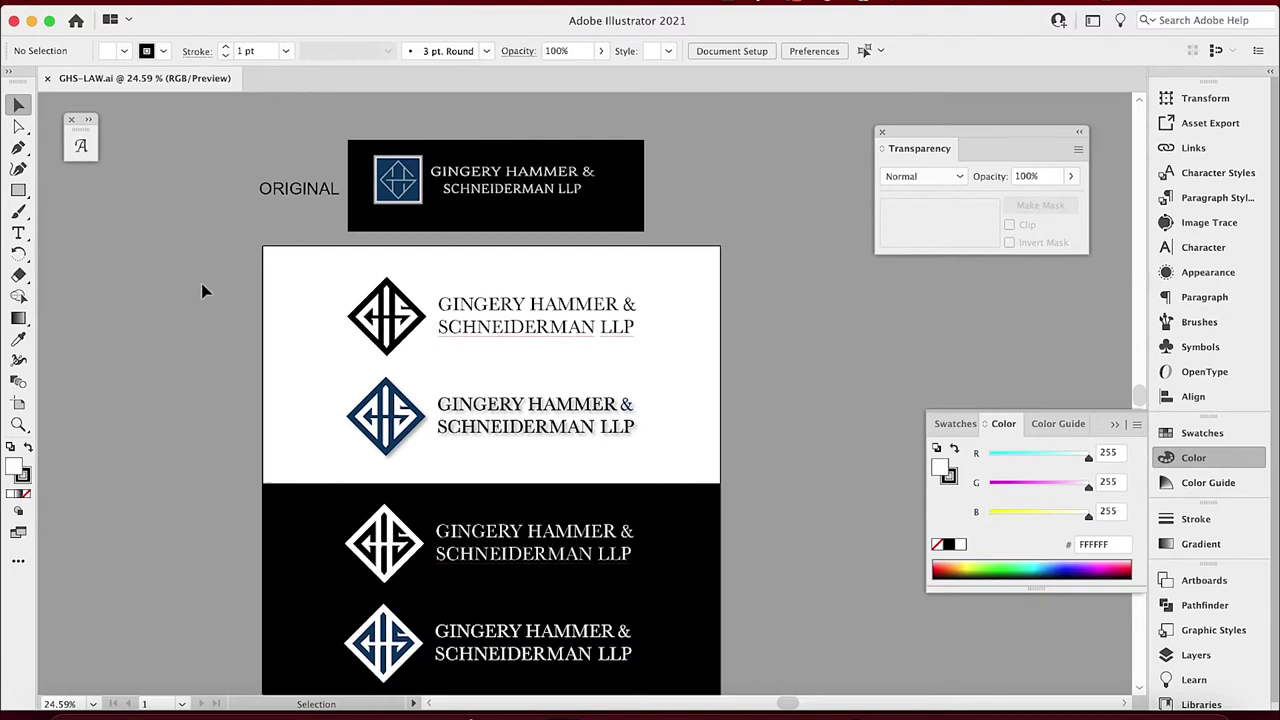
scroll(209, 255, down, 2)
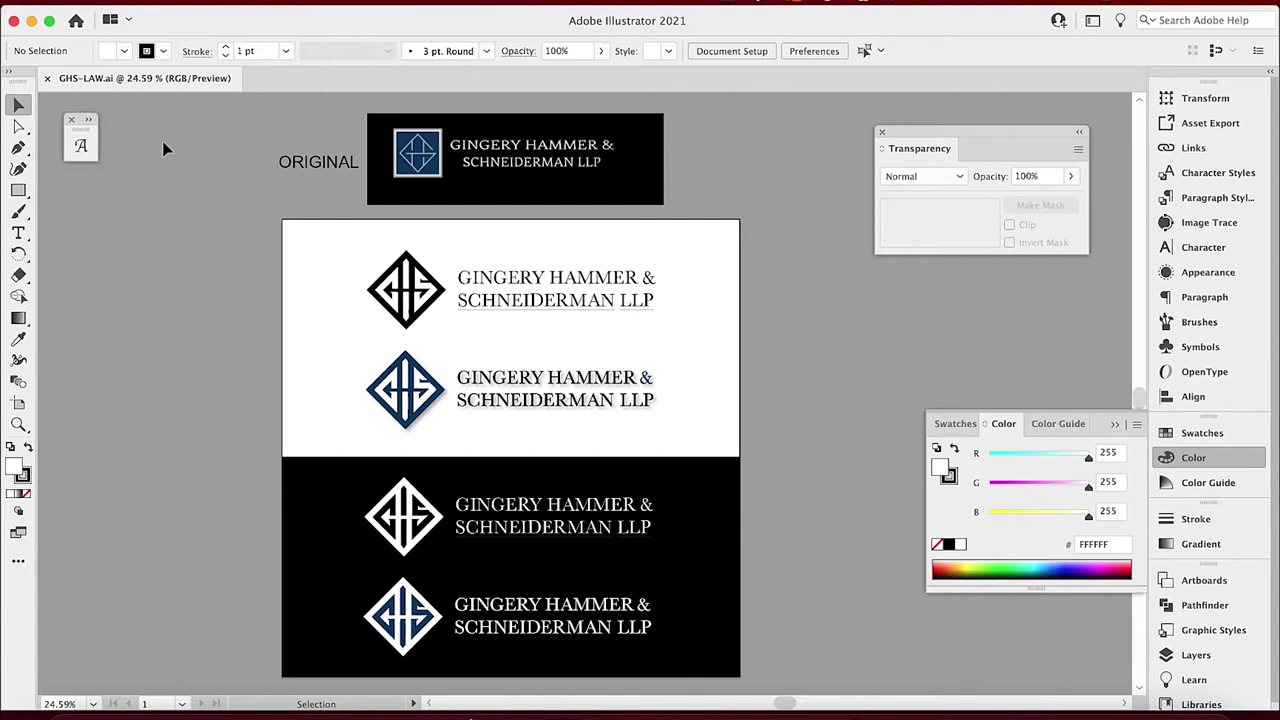
click(128, 3)
Create a document with two 3.5 × 2 in artboards and 0.125 in bleed.
click(157, 18)
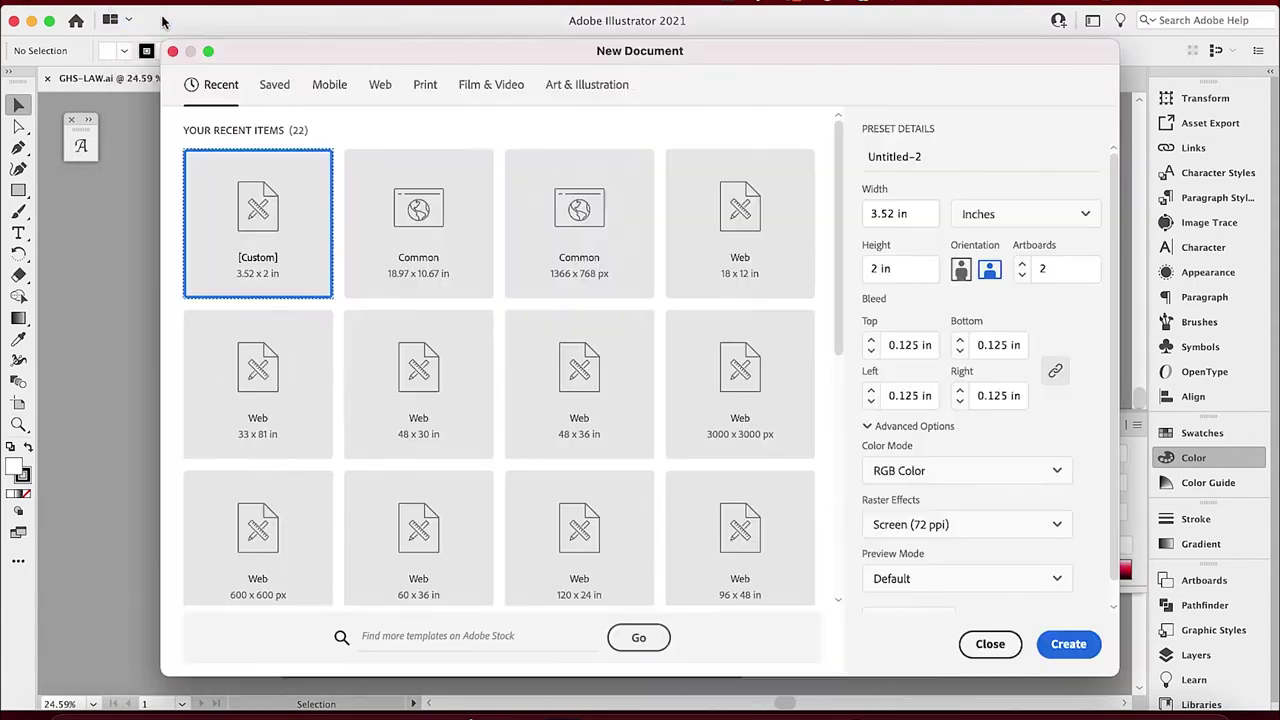
click(890, 213)
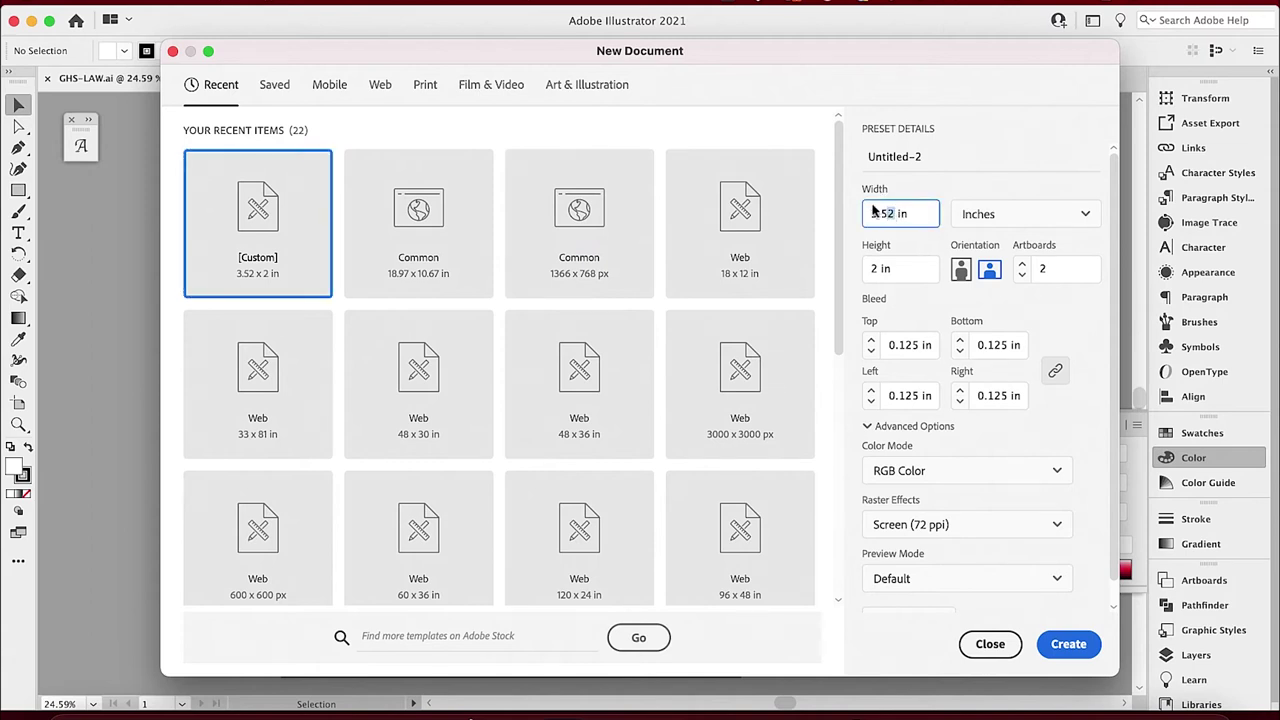
click(878, 277)
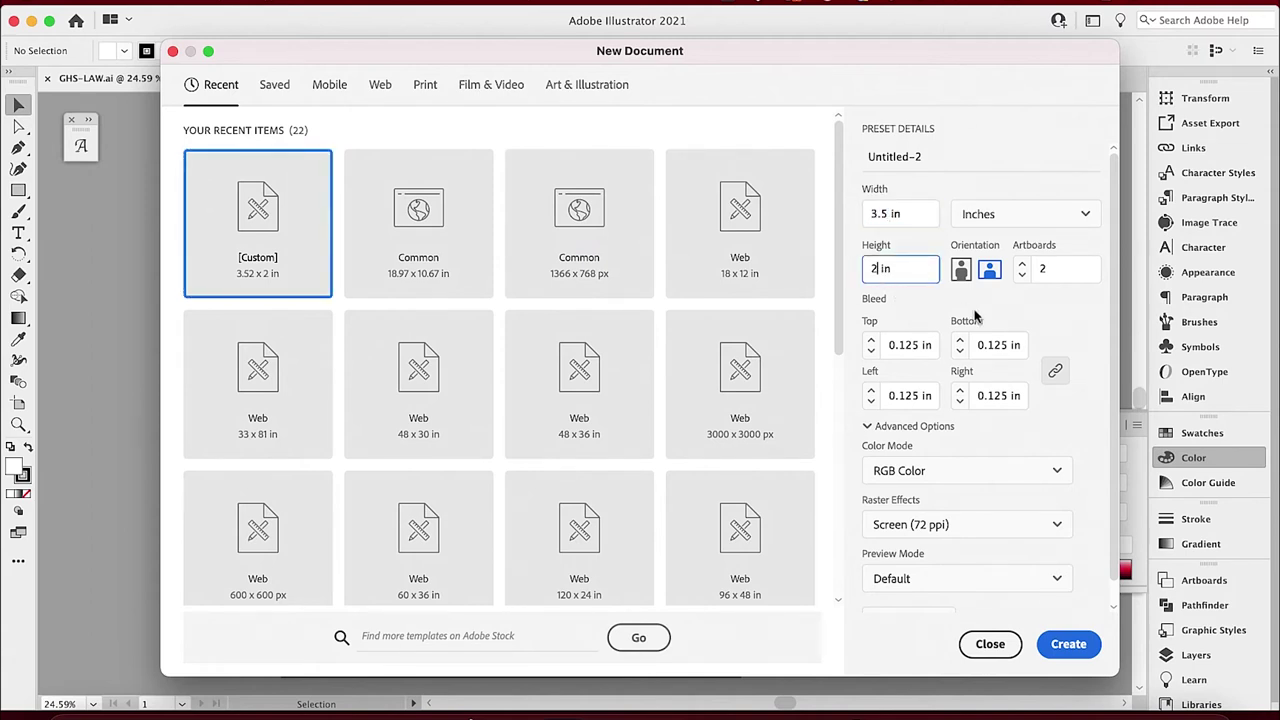
click(1022, 268)
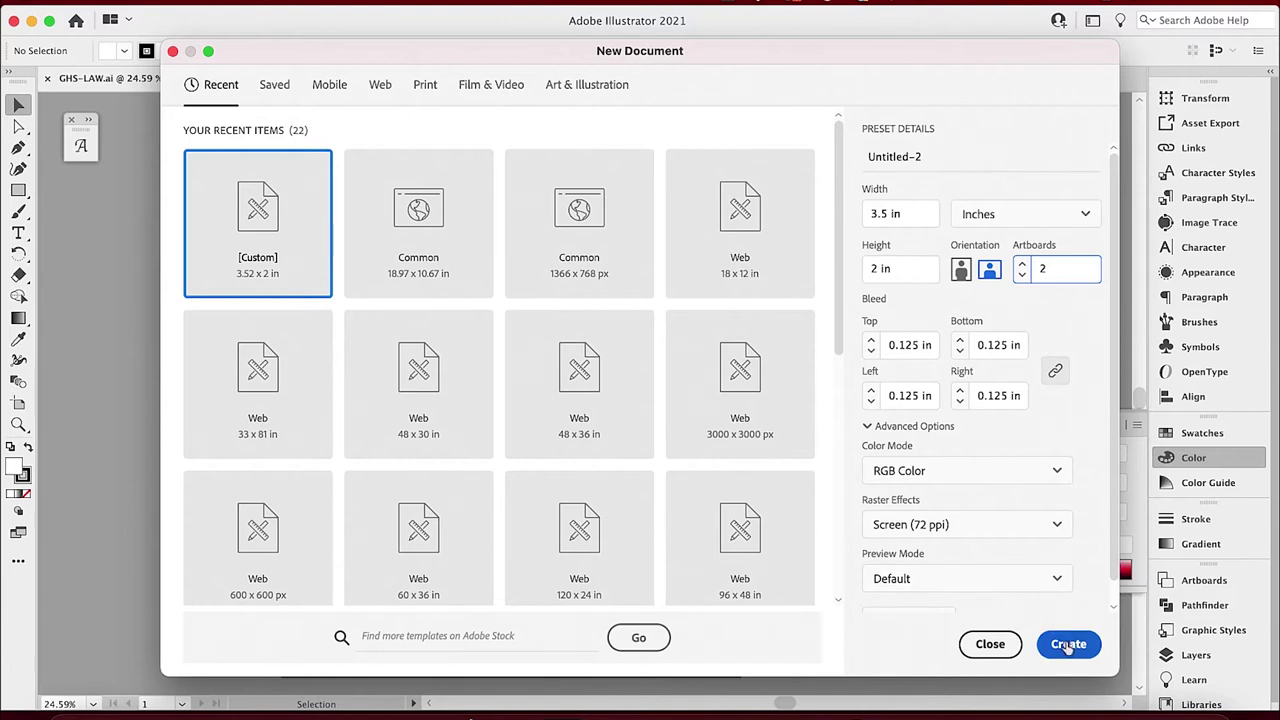
click(1068, 645)
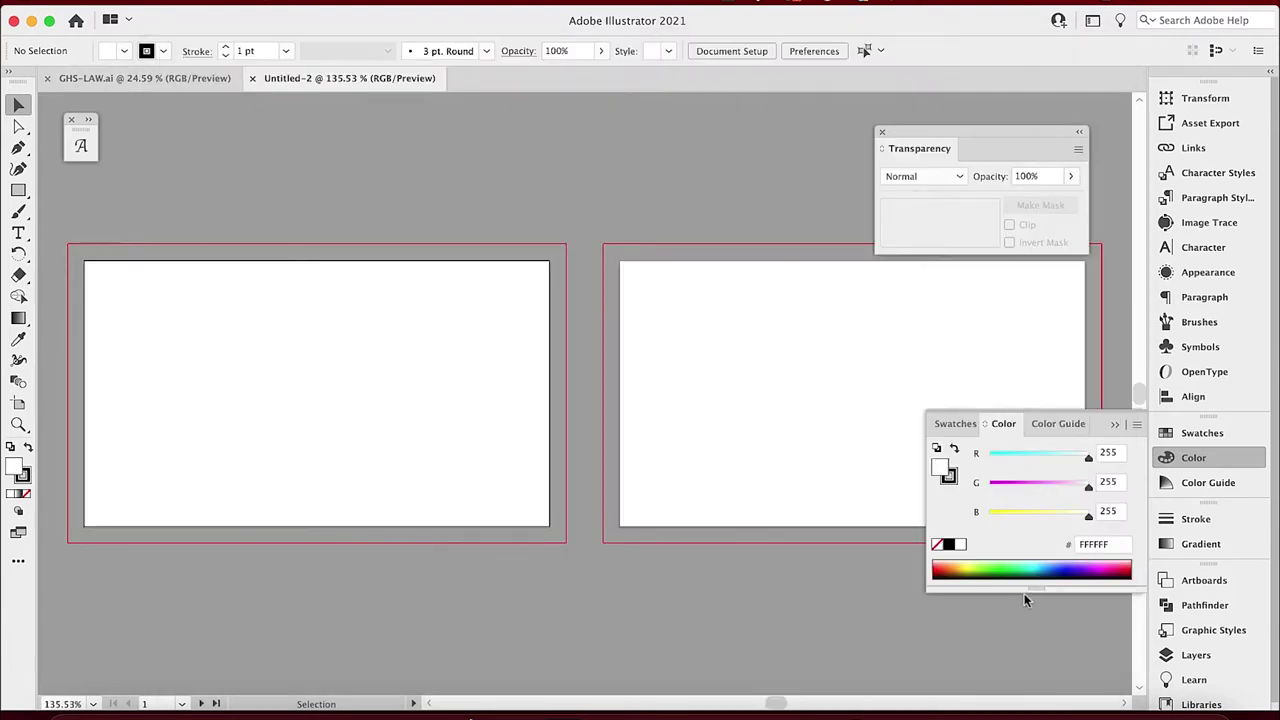
Draw a white 3.75 × 2.25 in rectangle with no stroke.
click(19, 190)
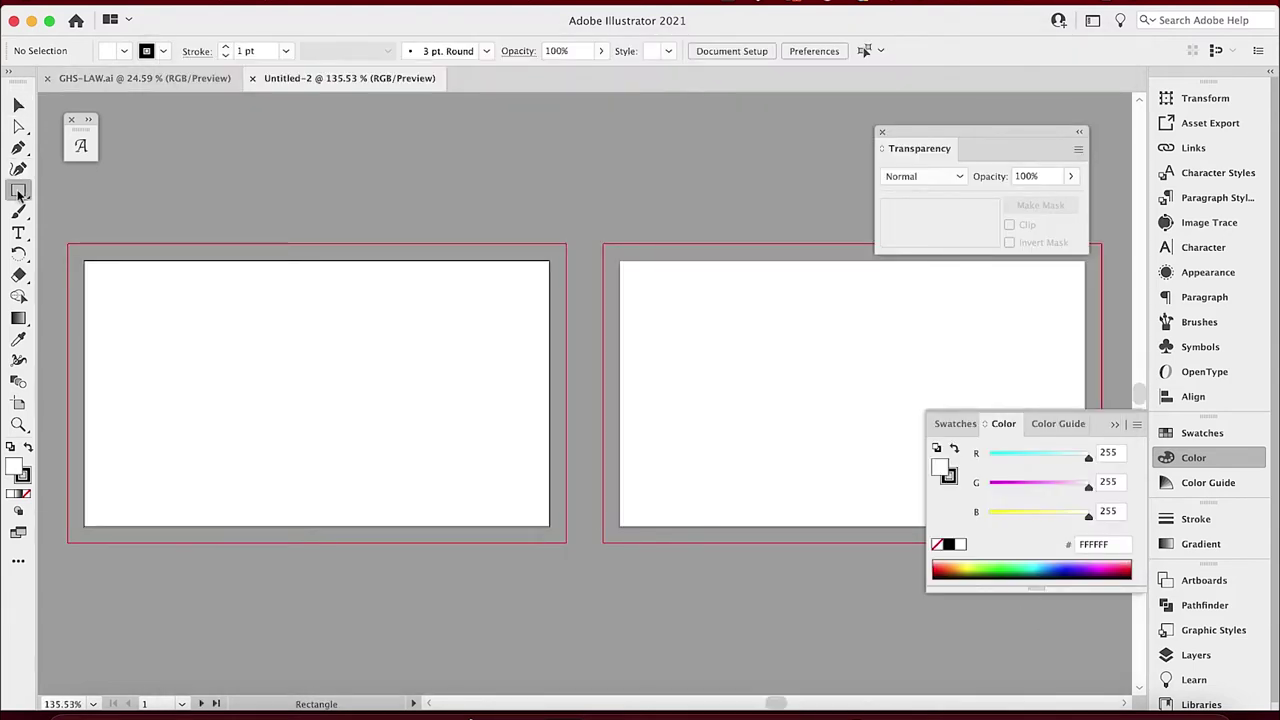
click(381, 178)
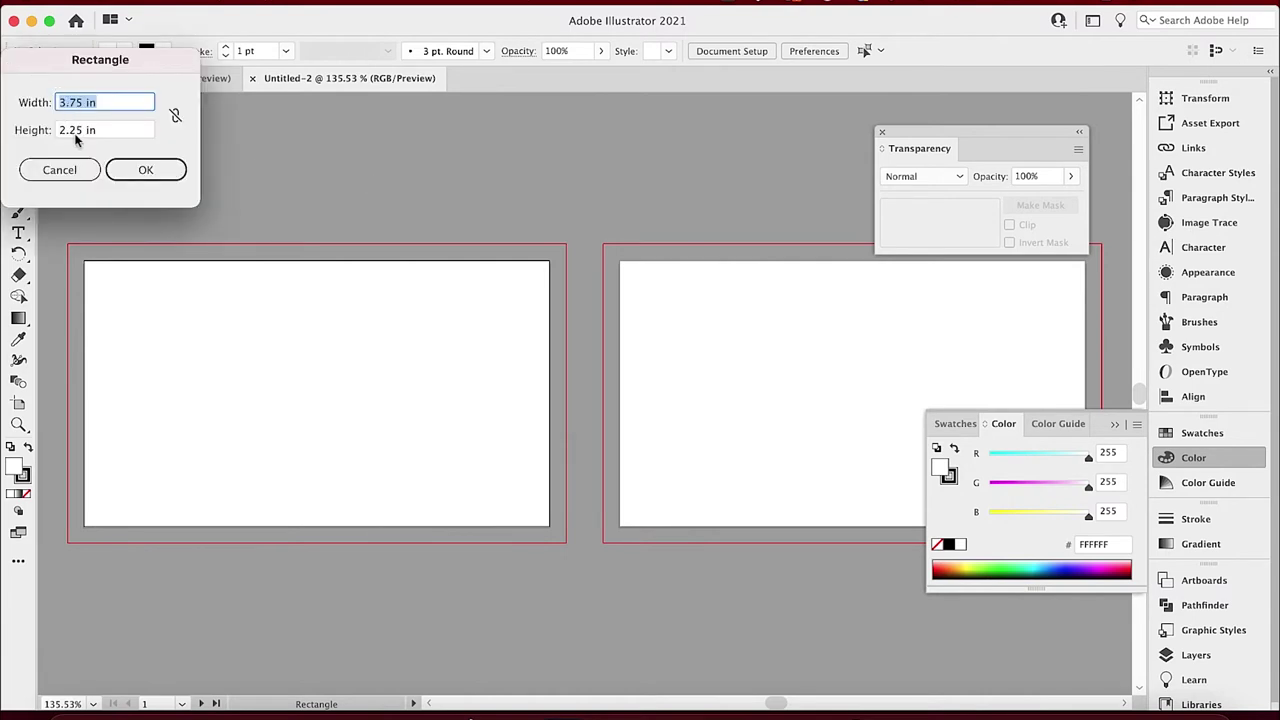
click(69, 102)
click(111, 129)
click(100, 104)
click(134, 170)
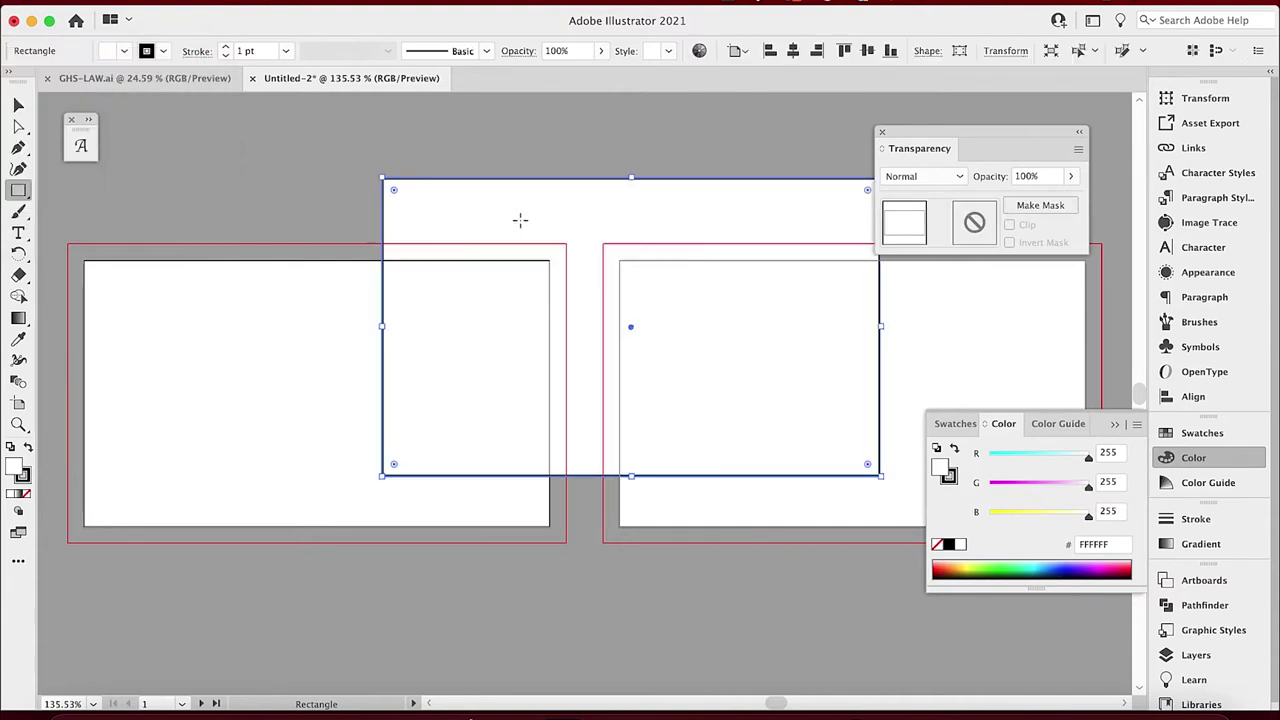
click(25, 476)
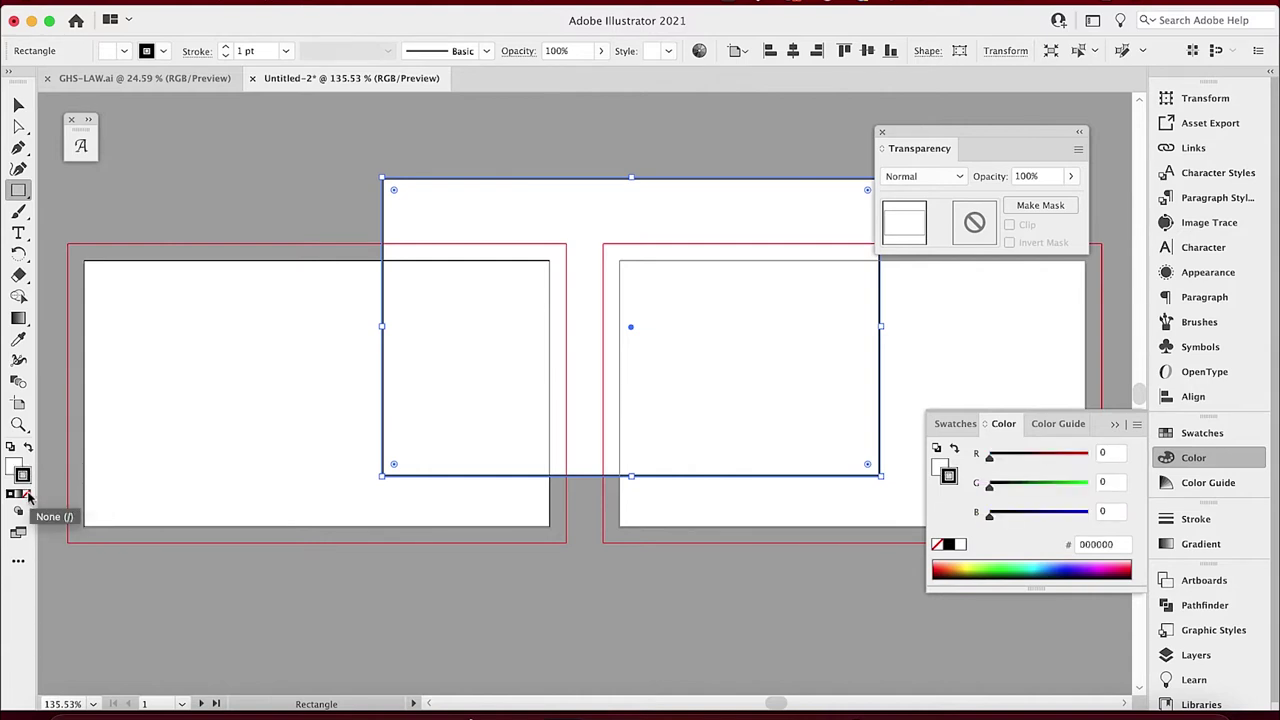
click(28, 496)
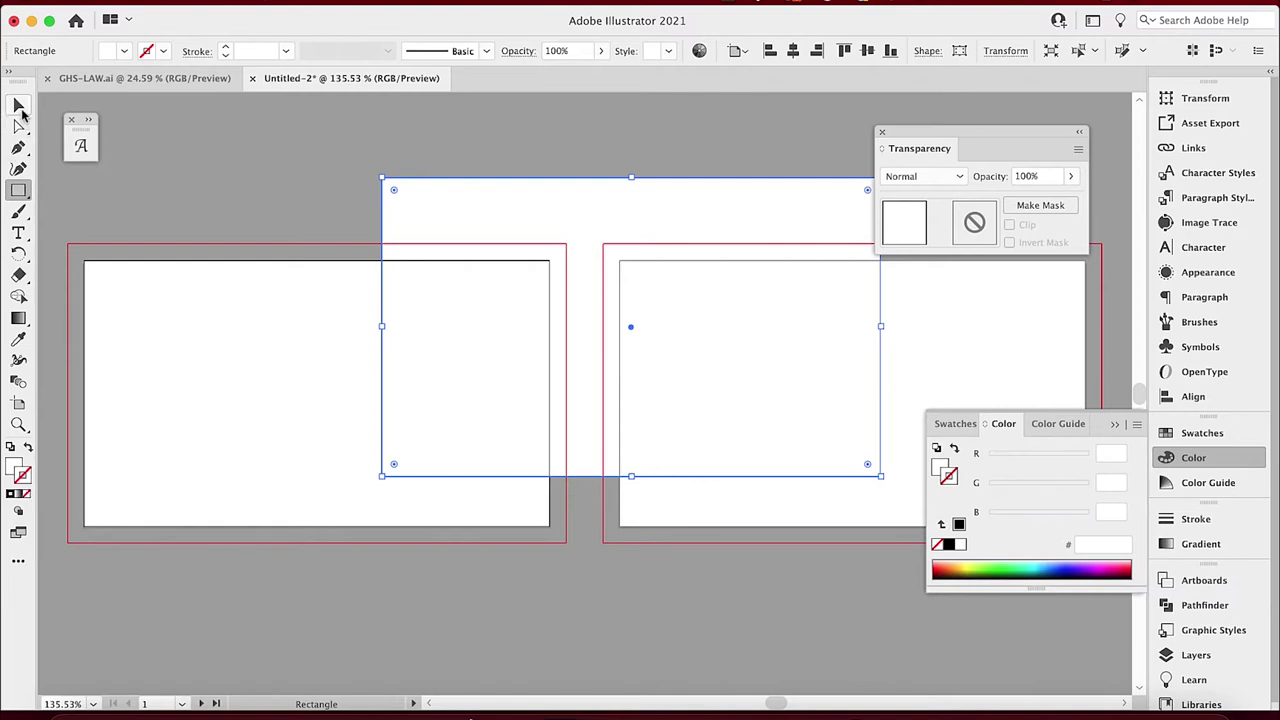
Position the rectangle over the left artboard's bleed and Alt-drag a copy onto the right artboard.
click(20, 108)
drag(549, 266, 235, 328)
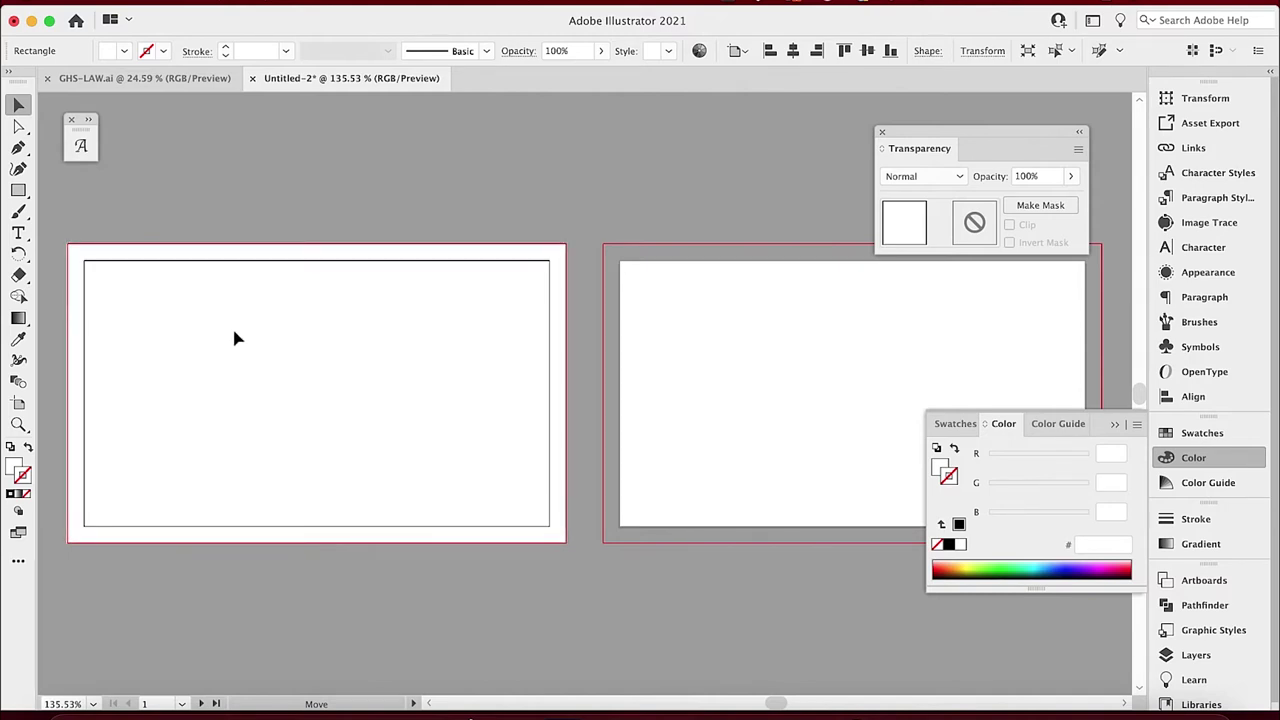
click(235, 337)
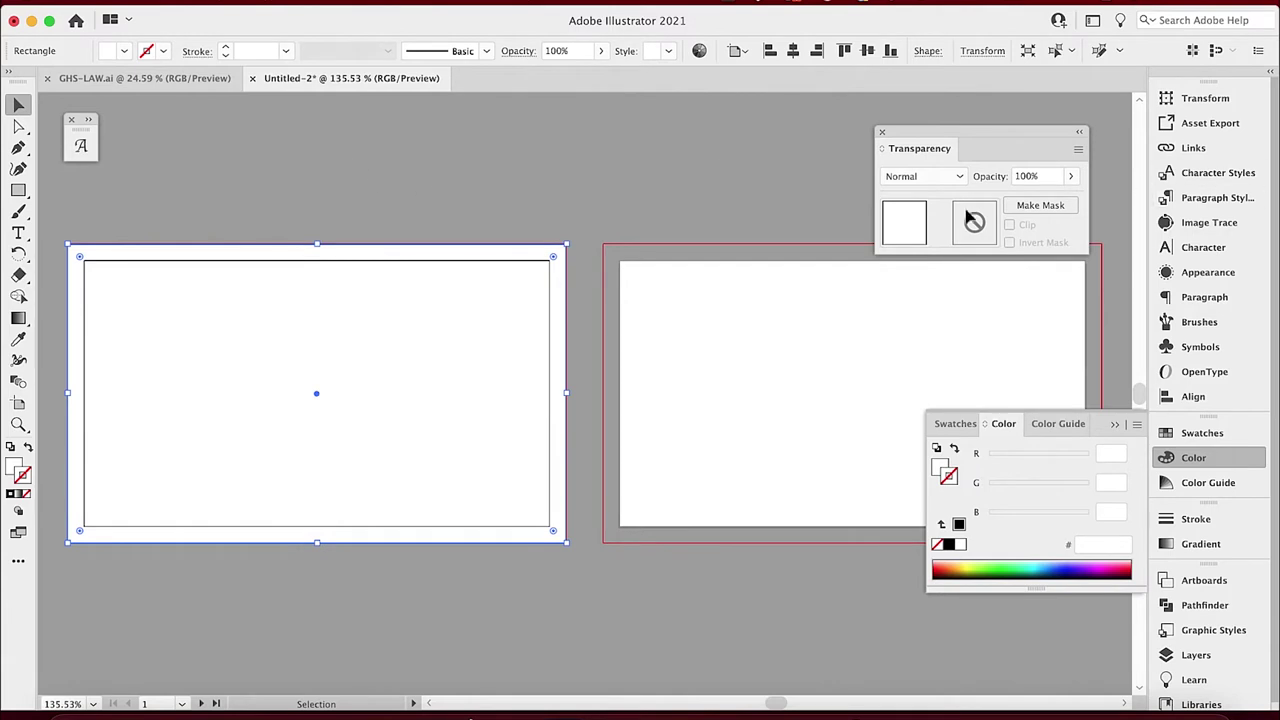
drag(337, 356, 763, 348)
click(619, 146)
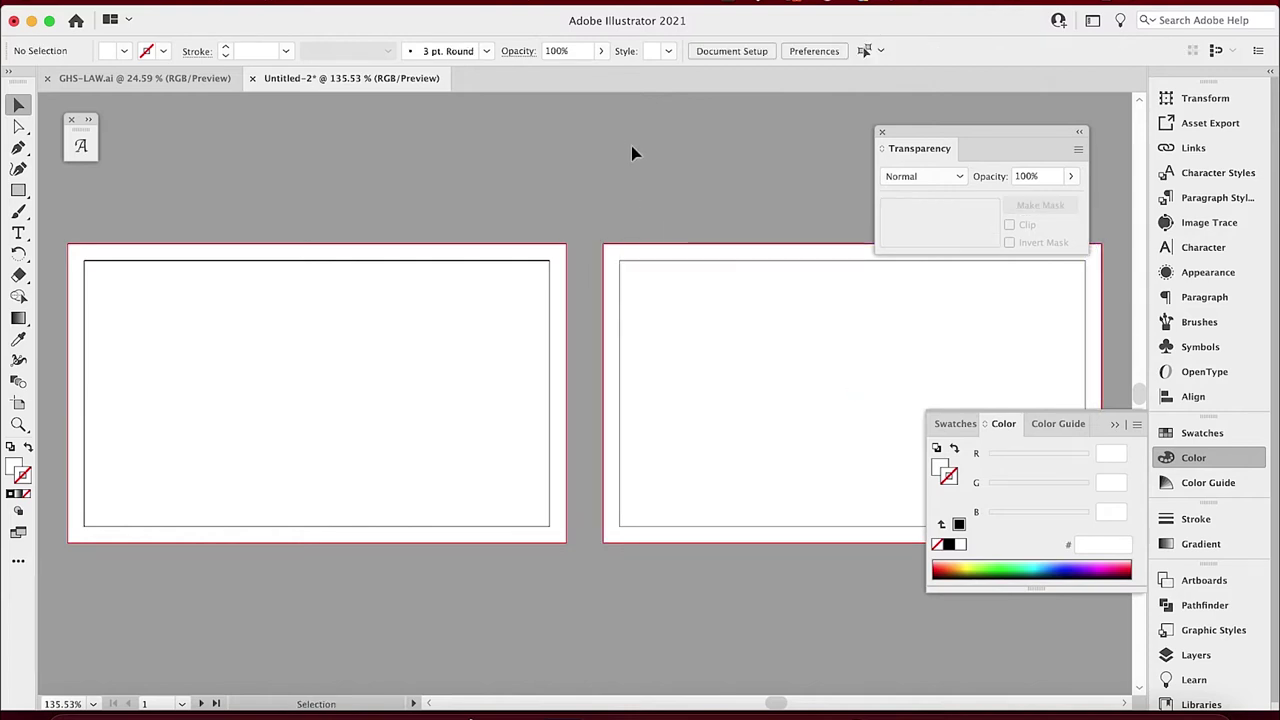
click(1114, 423)
drag(1058, 133, 1061, 102)
Lock Layer 1 with the background rectangles and add a new Layer 2 above it.
click(1195, 655)
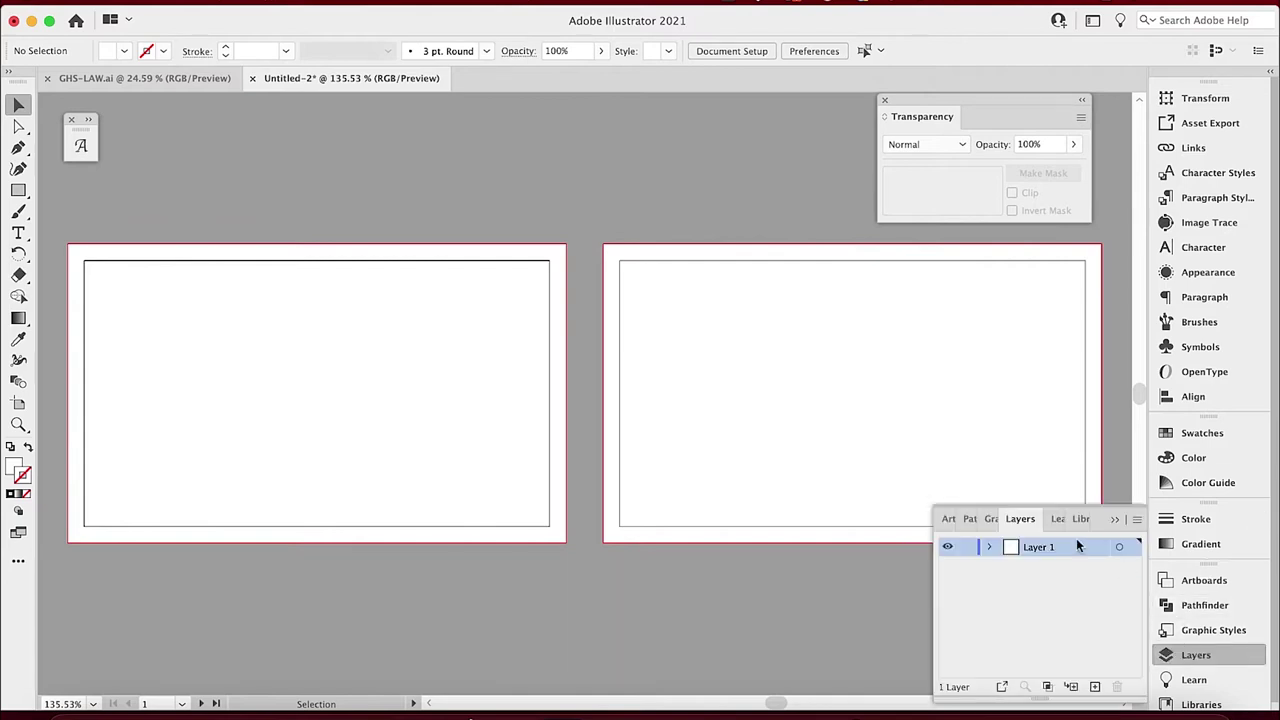
click(965, 548)
click(1094, 687)
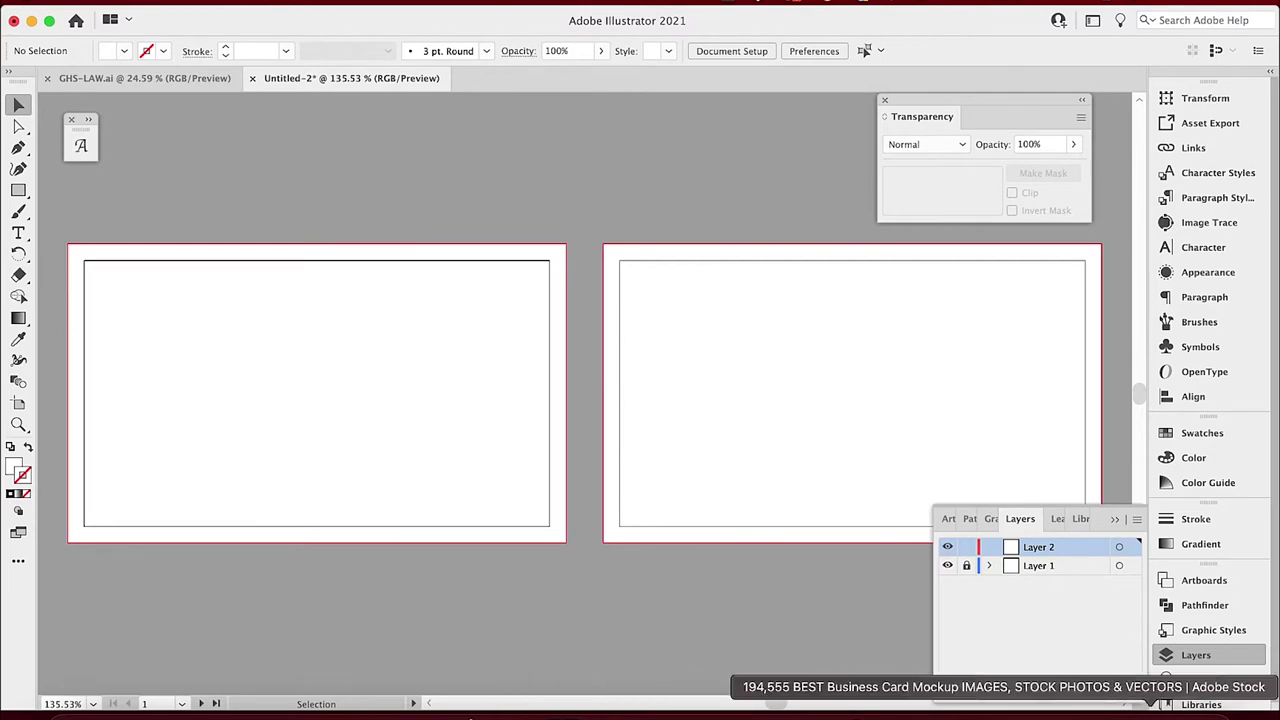
click(1150, 710)
Browse the award-winning business card image results, then go to the gotinjury.net homepage.
scroll(594, 298, down, 5)
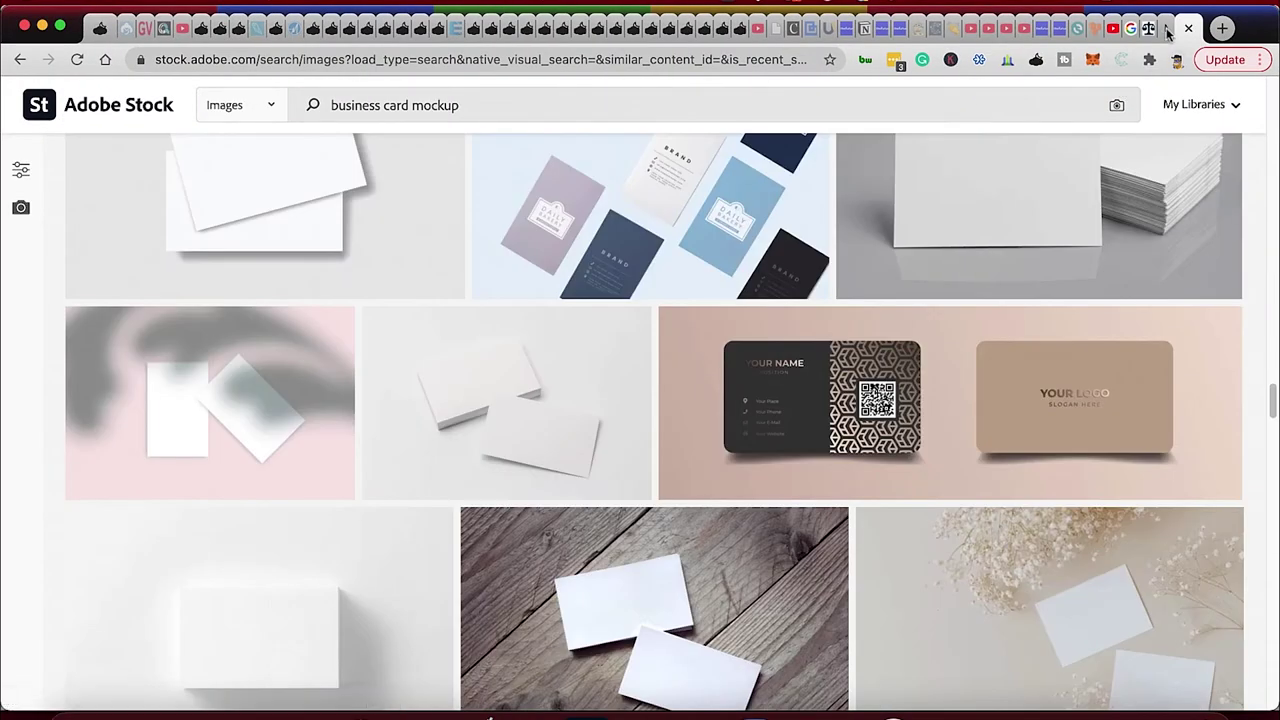
click(1168, 30)
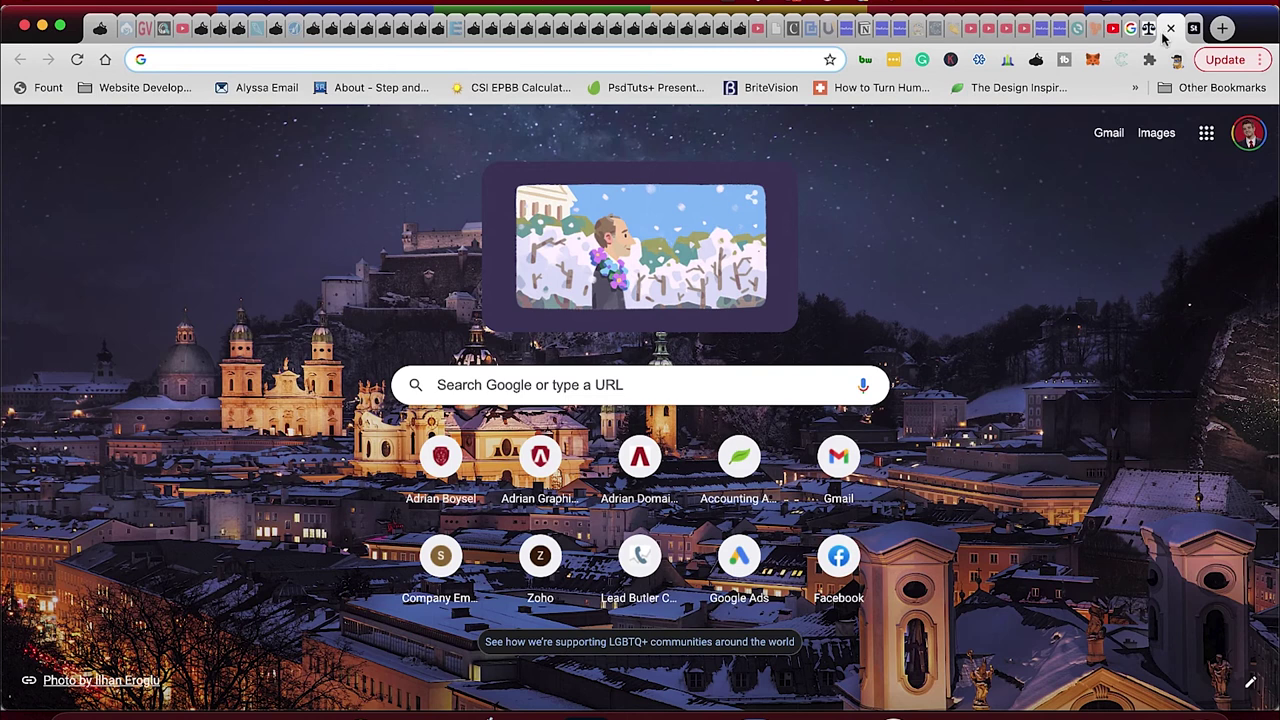
click(1133, 29)
scroll(640, 300, down, 10)
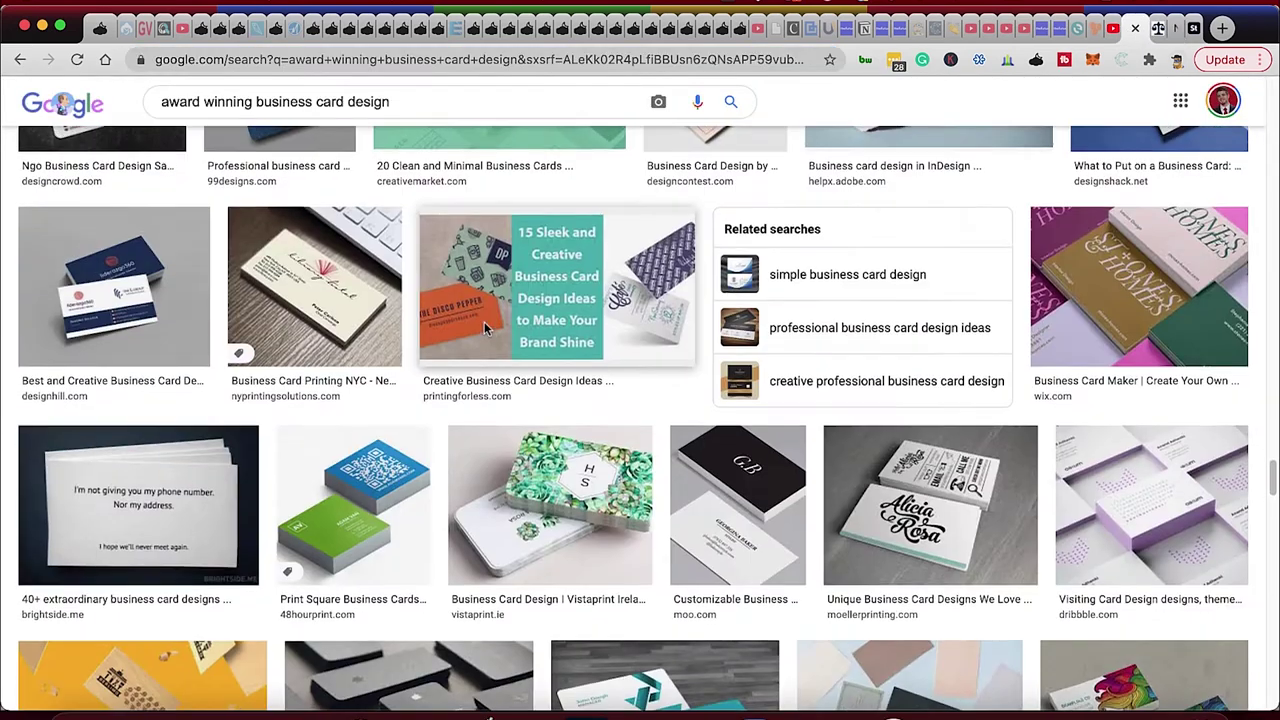
scroll(1273, 440, up, 1)
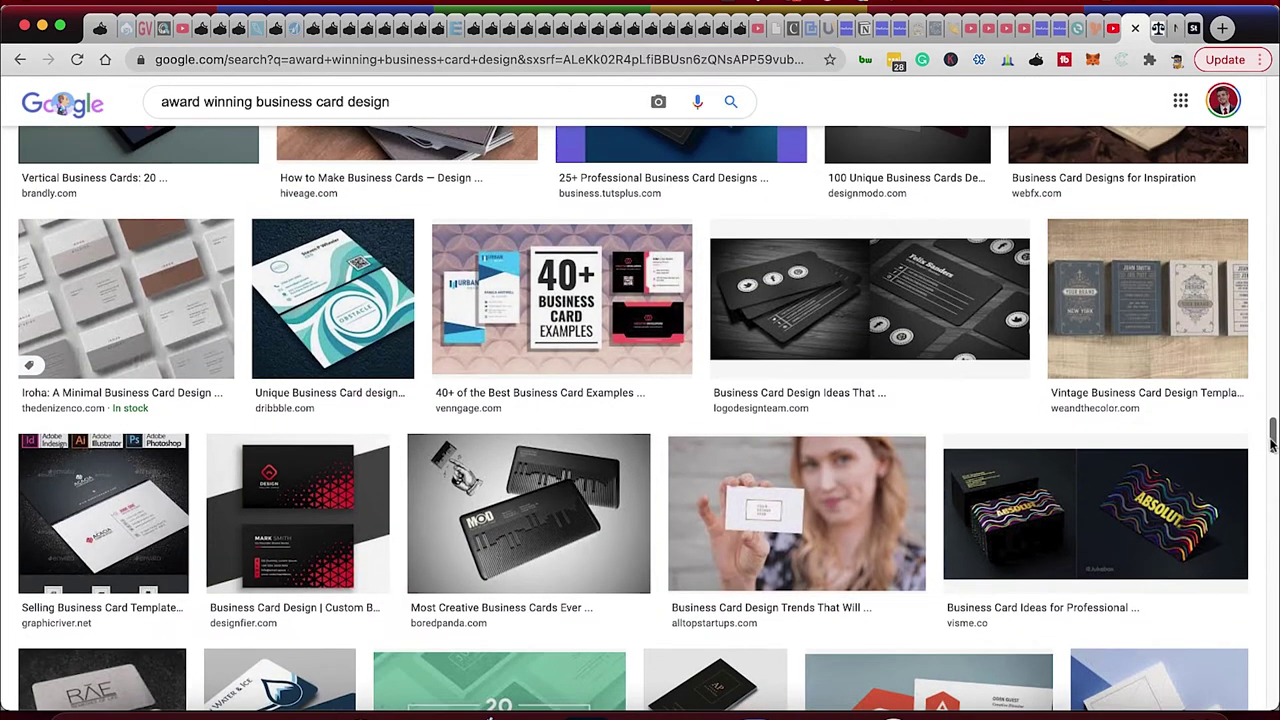
drag(1273, 443, 1256, 45)
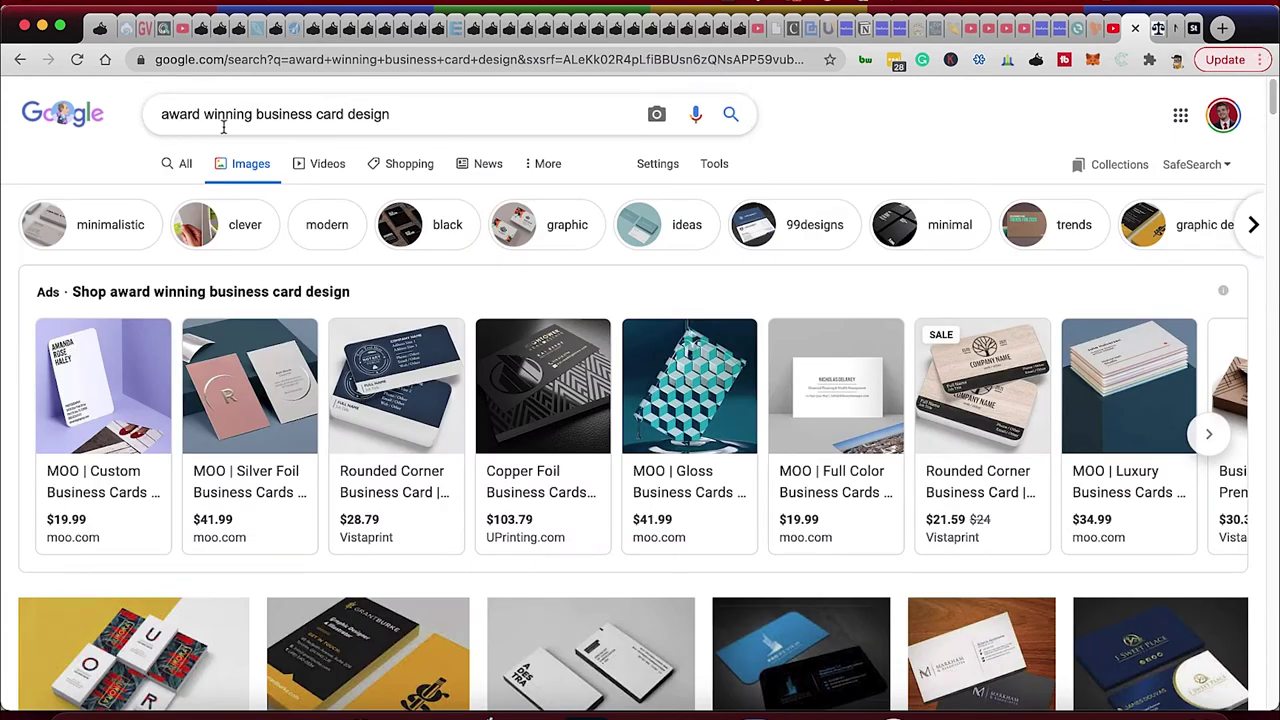
mouse_move(112, 500)
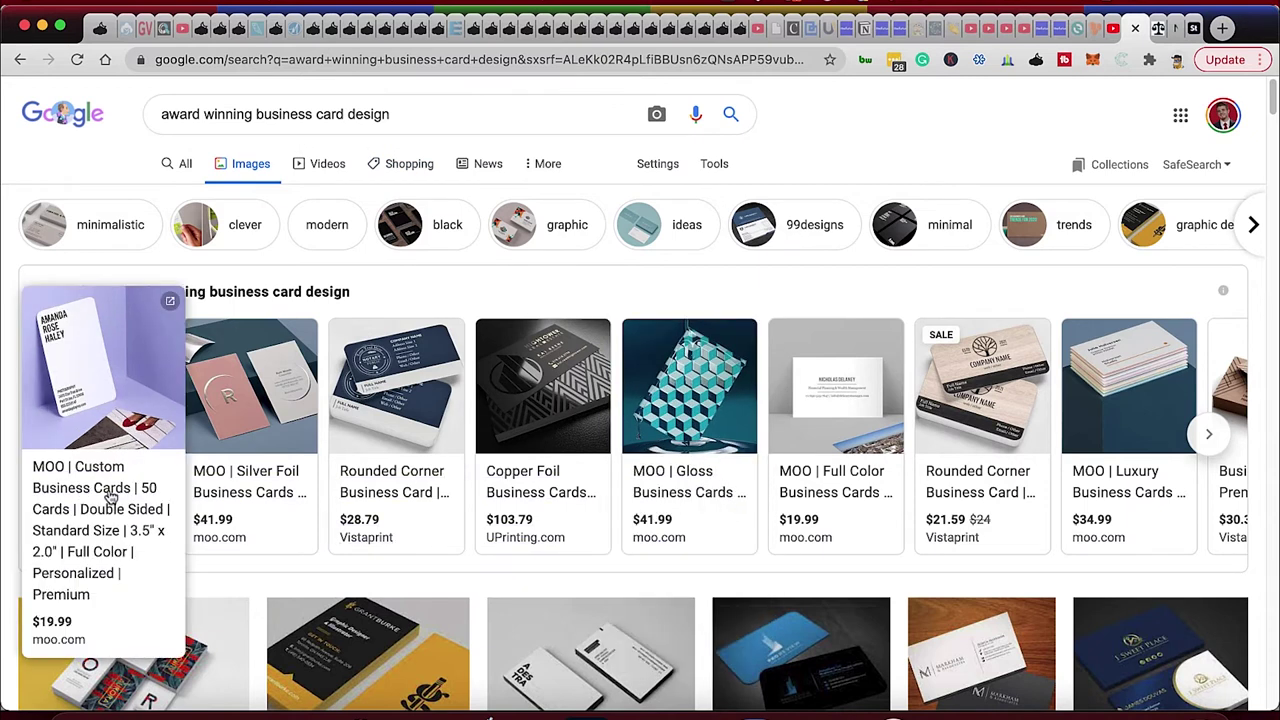
scroll(140, 506, down, 5)
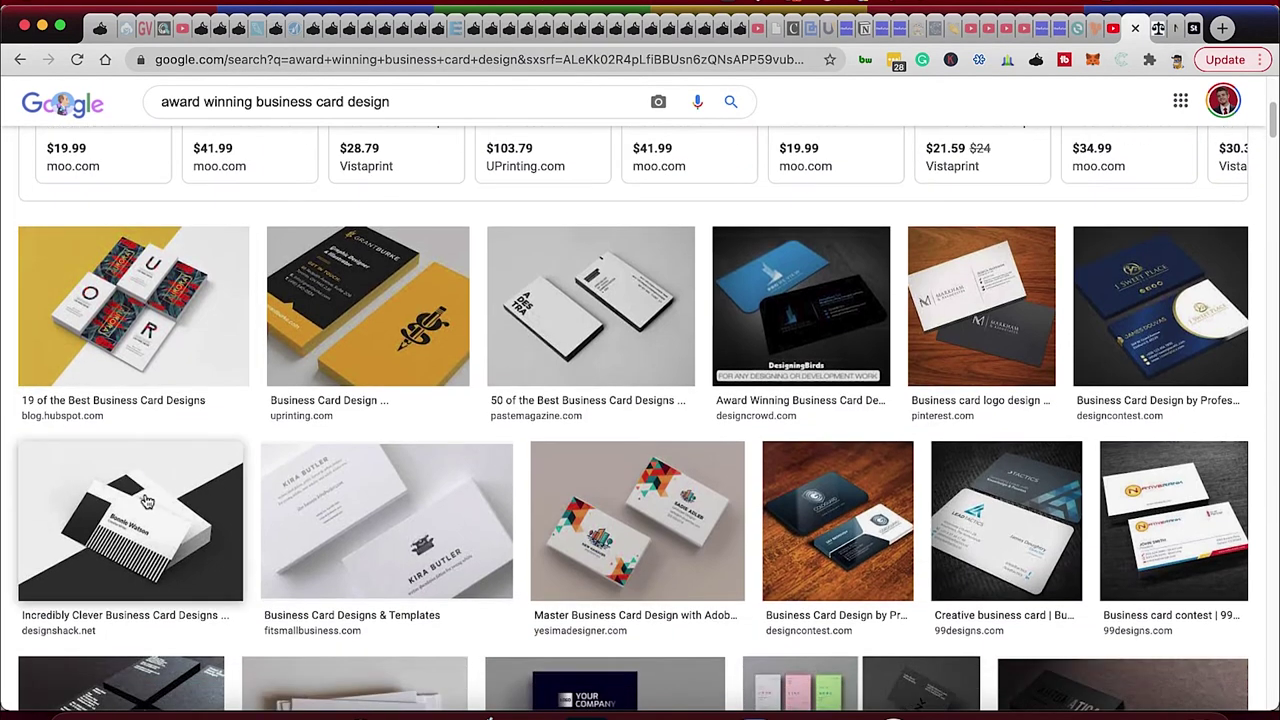
scroll(170, 495, down, 8)
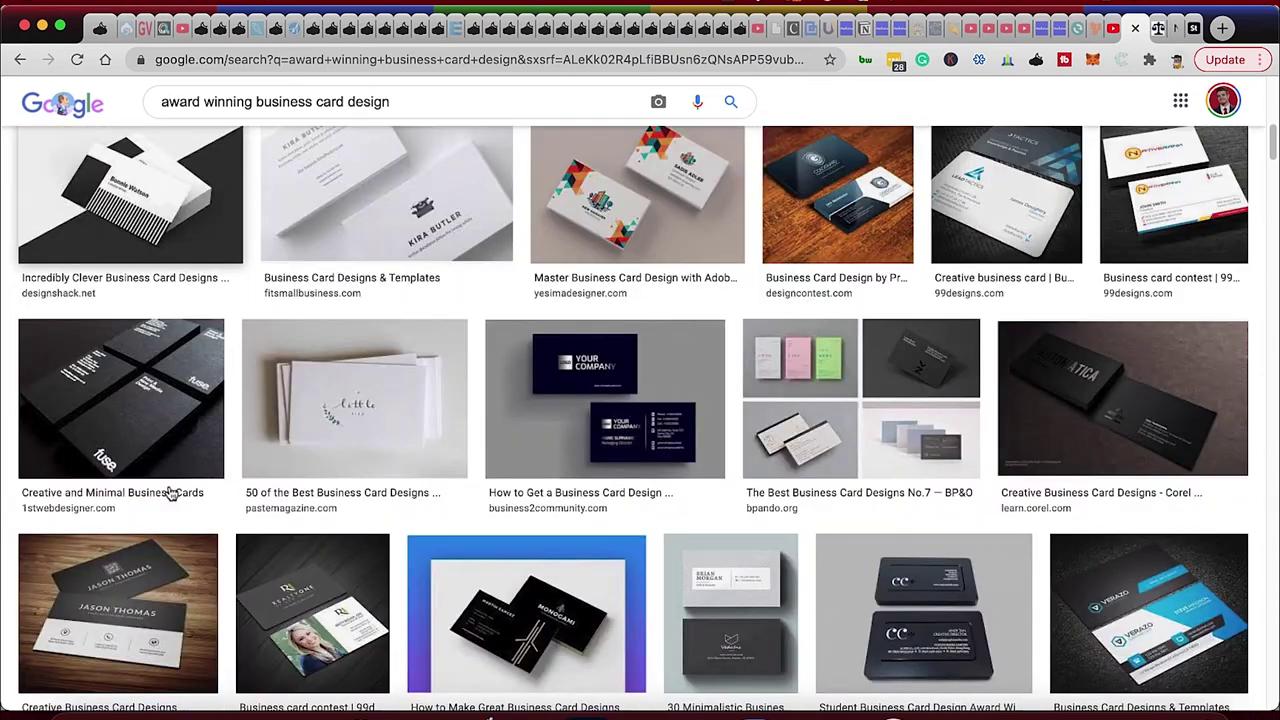
mouse_move(165, 508)
scroll(160, 510, down, 2)
scroll(155, 510, down, 5)
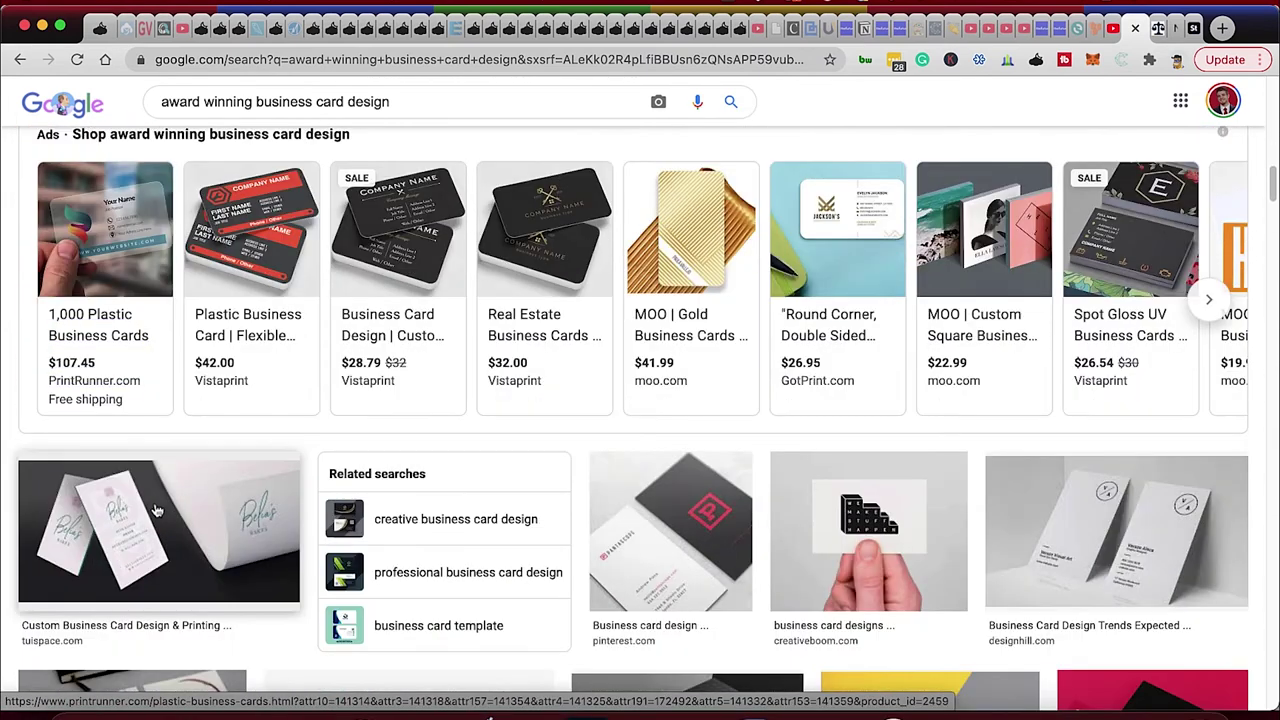
scroll(155, 510, down, 4)
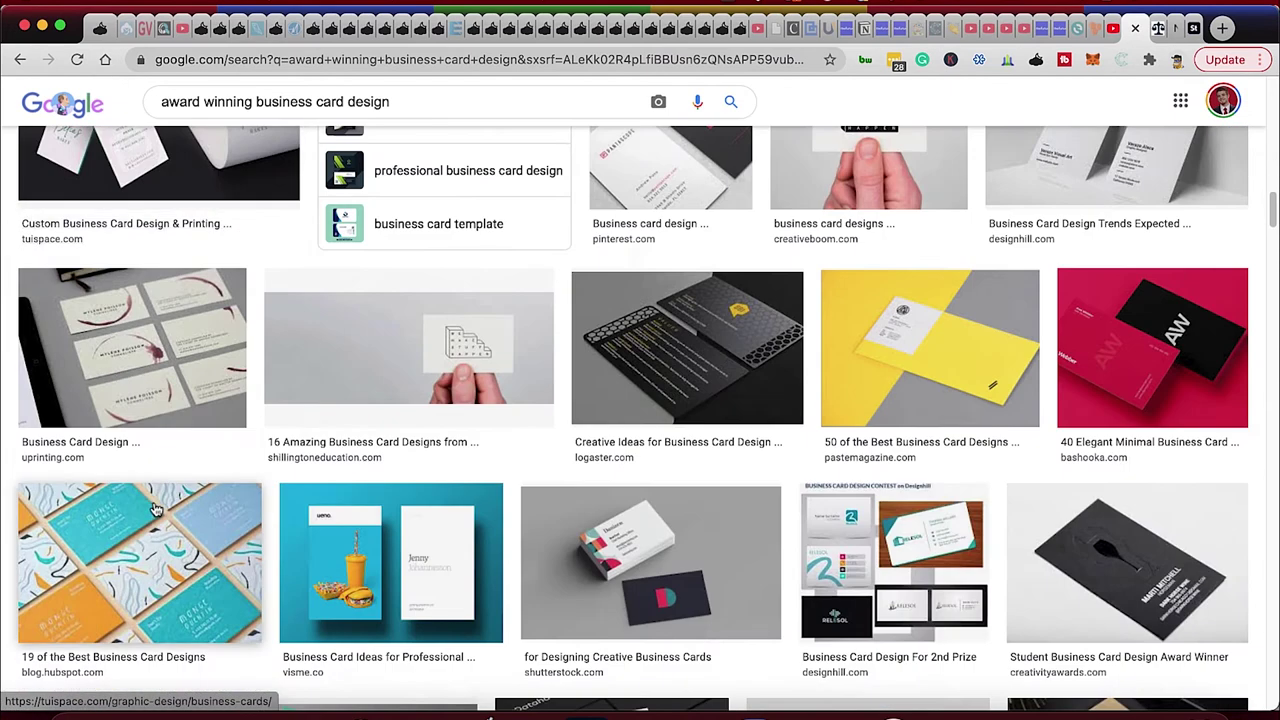
scroll(156, 512, up, 5)
scroll(160, 515, down, 6)
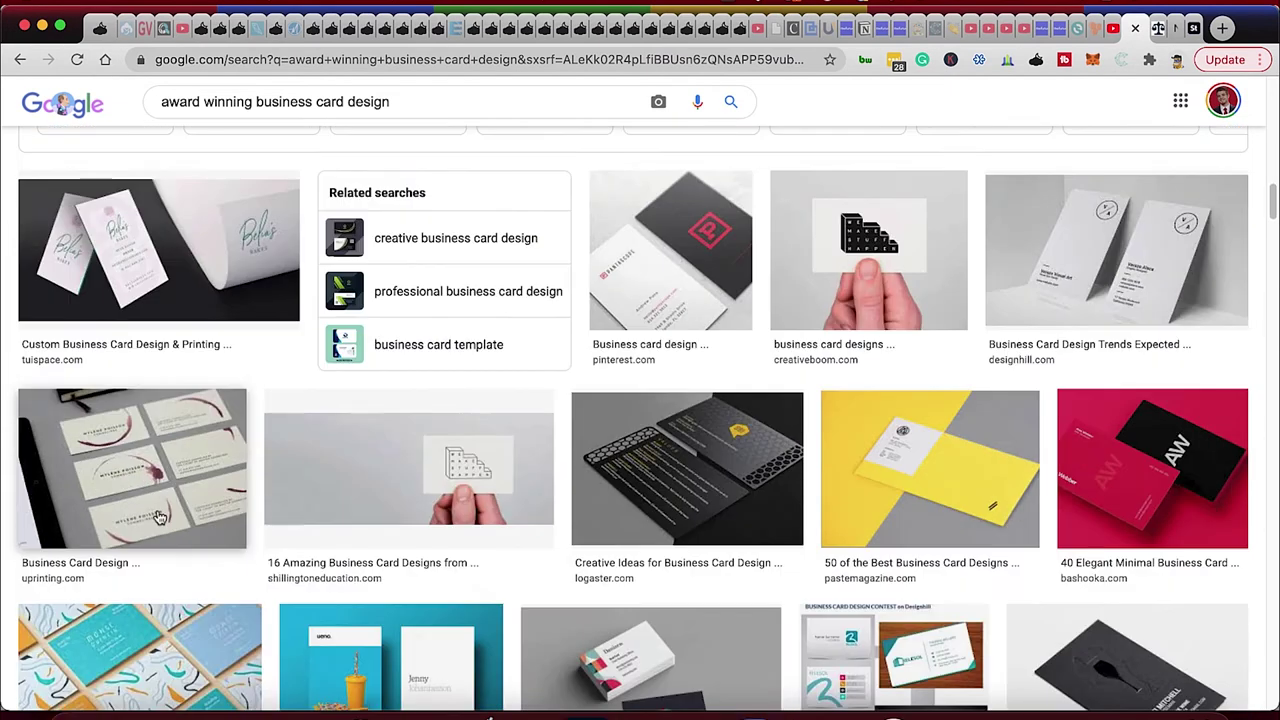
scroll(196, 524, down, 1)
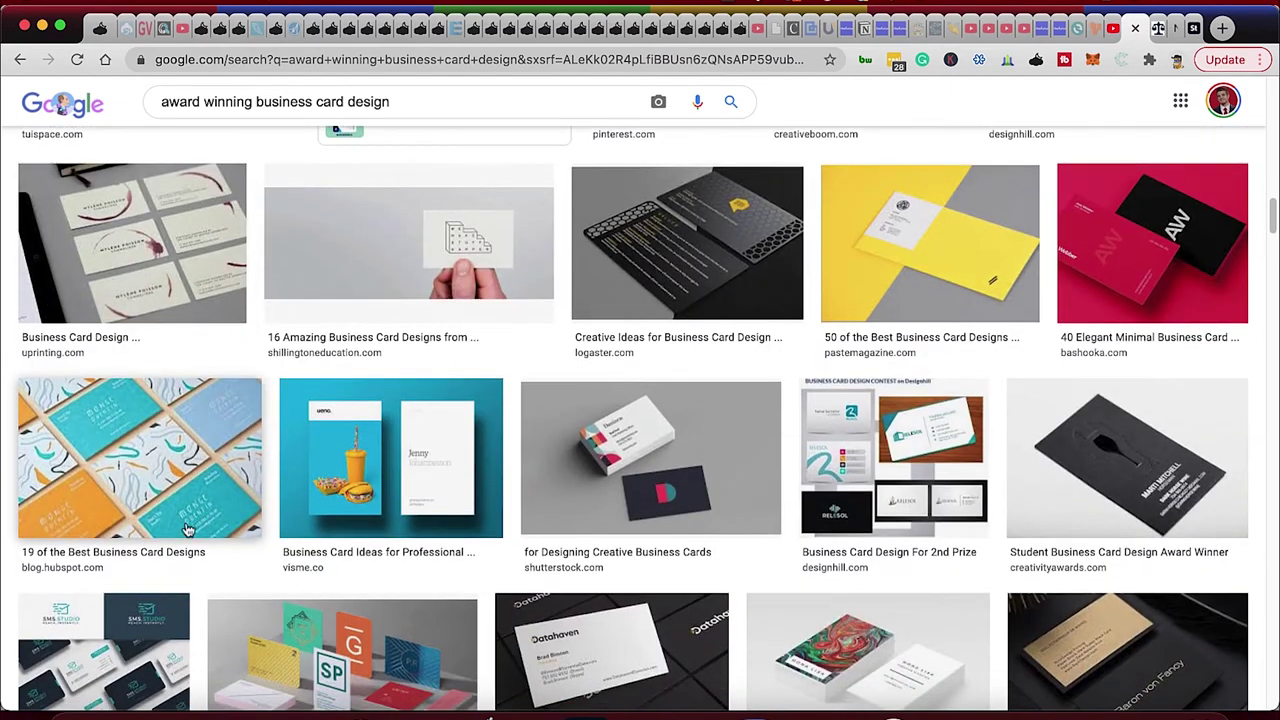
scroll(181, 536, up, 1)
scroll(182, 530, down, 3)
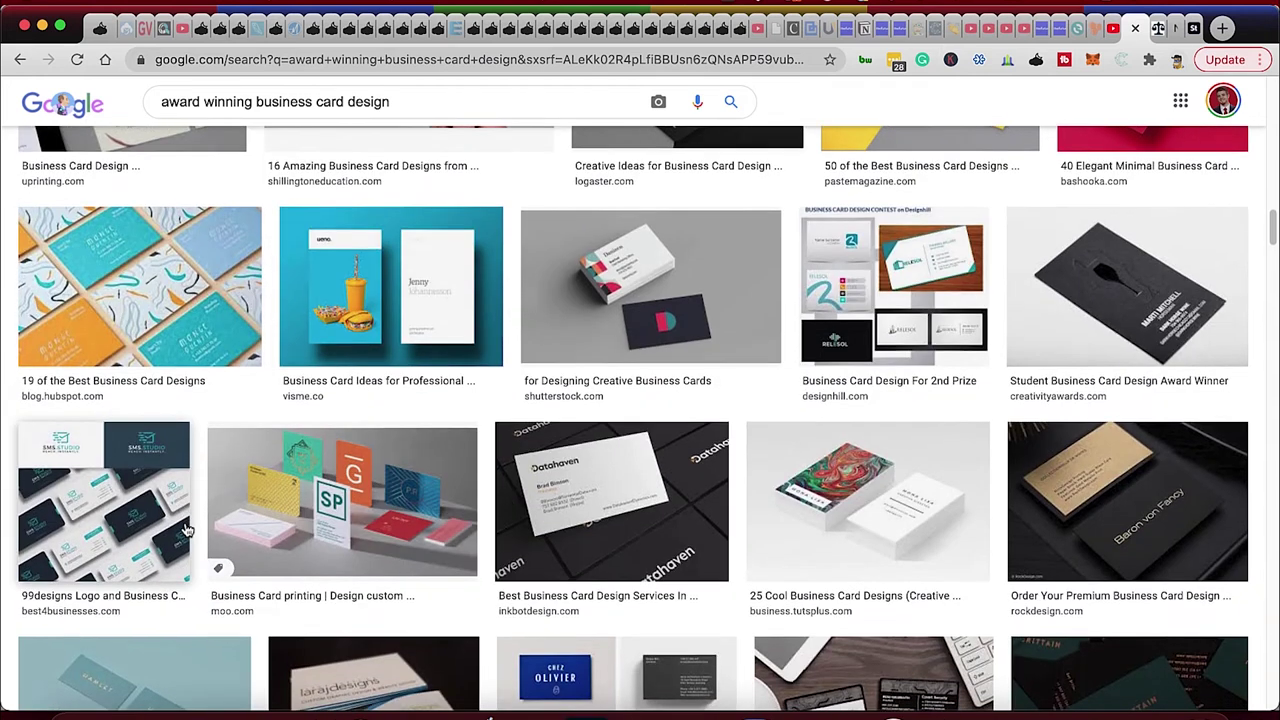
scroll(181, 529, down, 1)
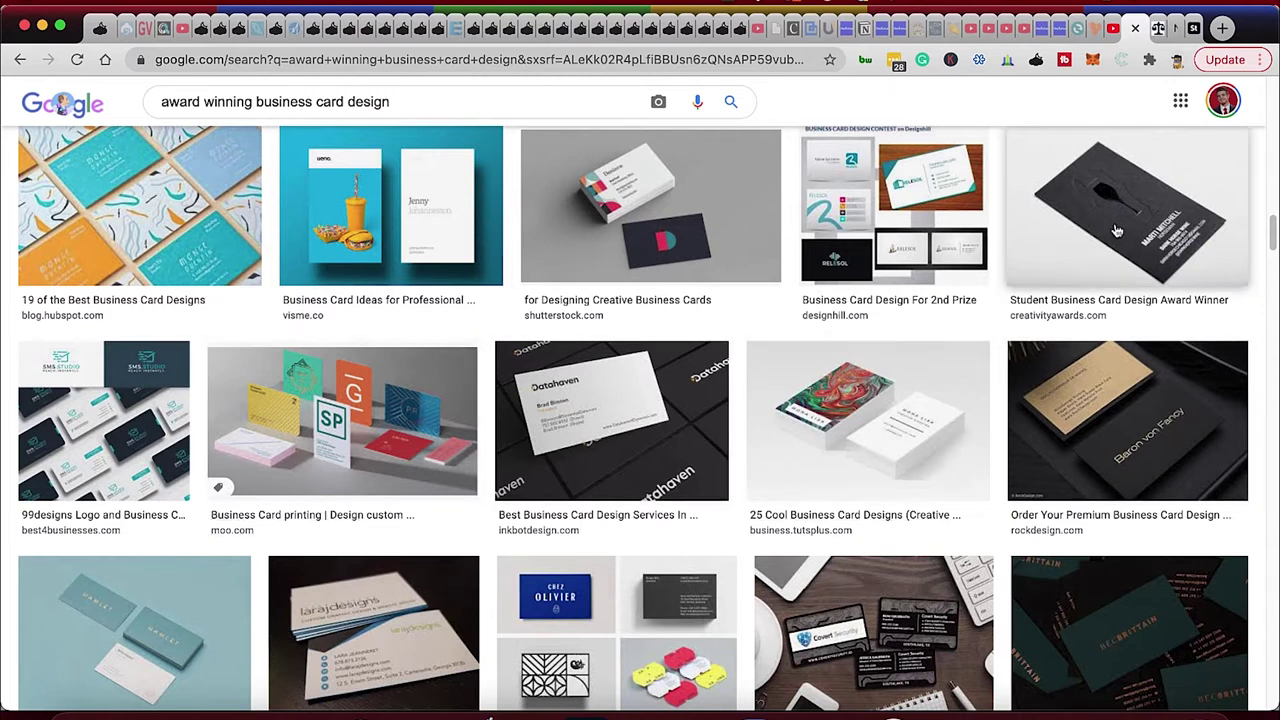
click(1160, 30)
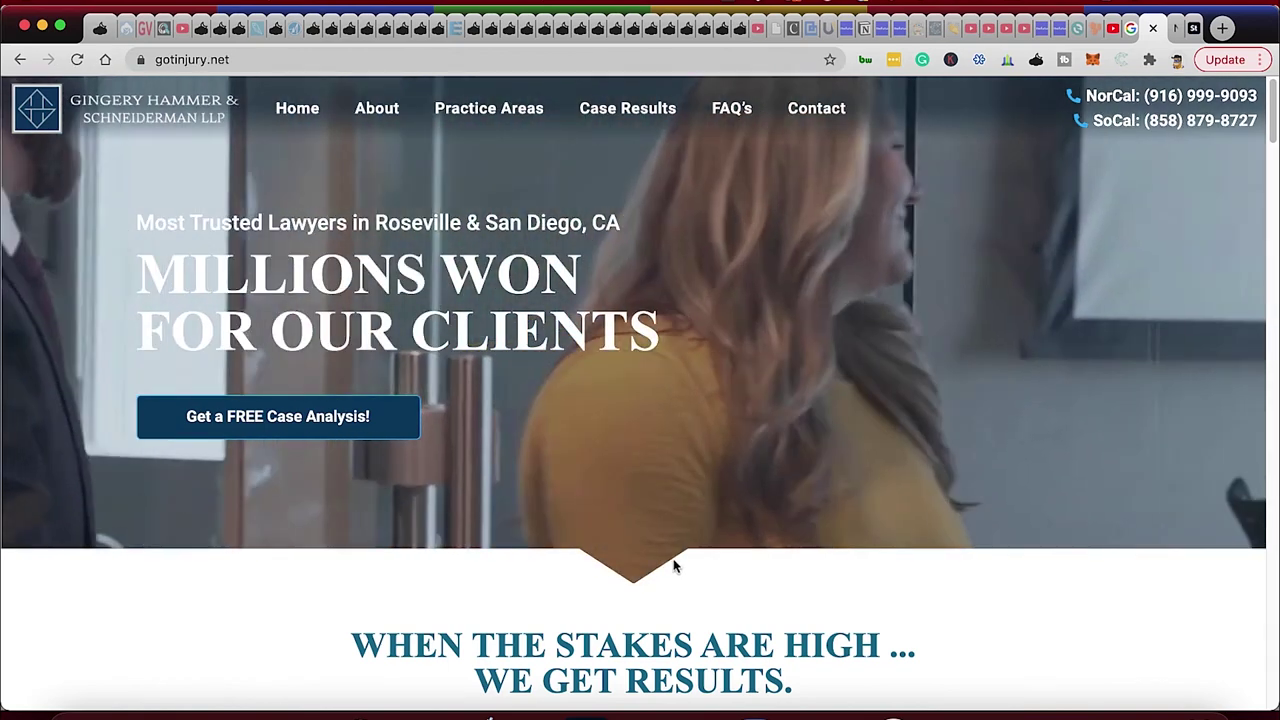
scroll(671, 560, down, 3)
drag(413, 465, 678, 503)
click(678, 503)
drag(574, 585, 751, 583)
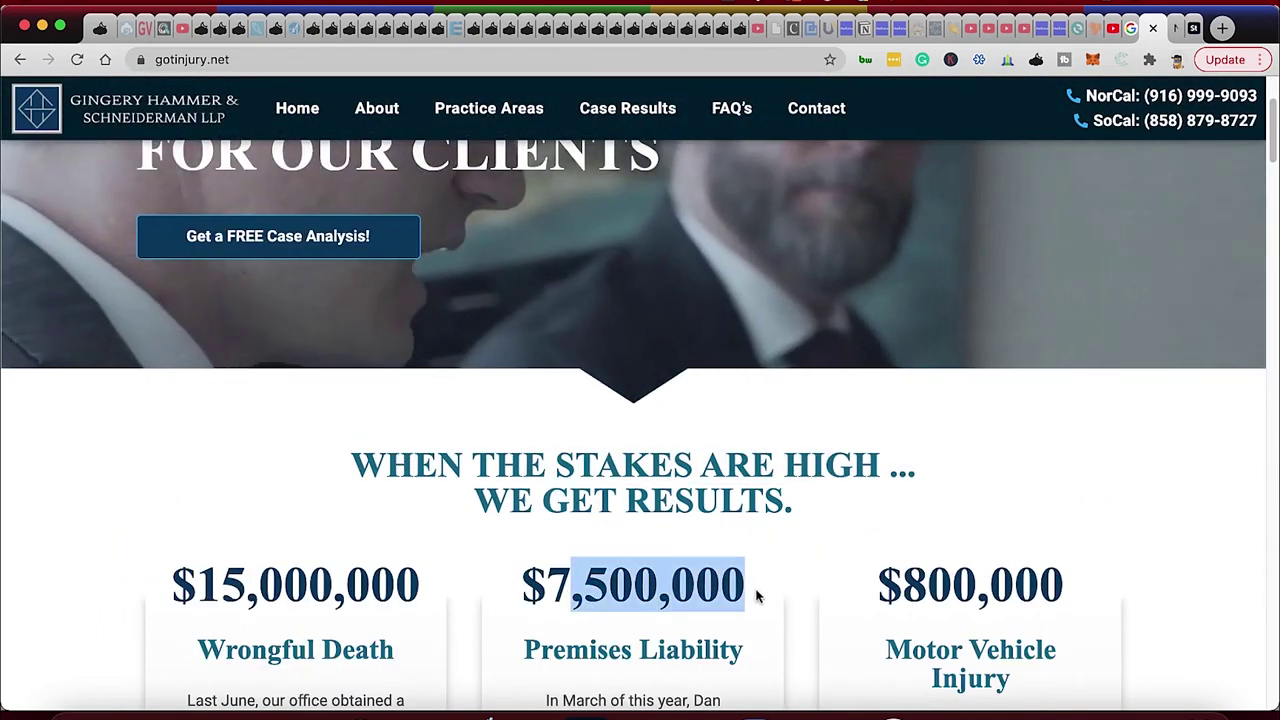
scroll(740, 590, down, 10)
scroll(720, 595, down, 10)
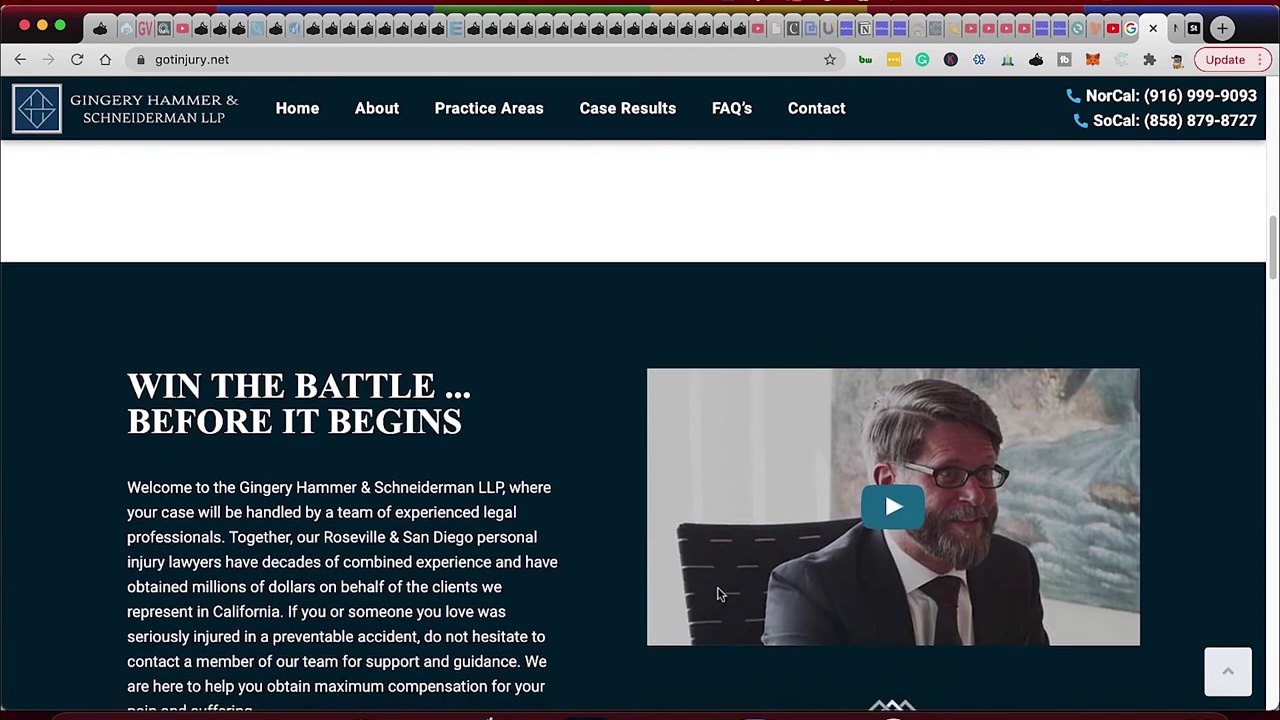
scroll(713, 591, down, 10)
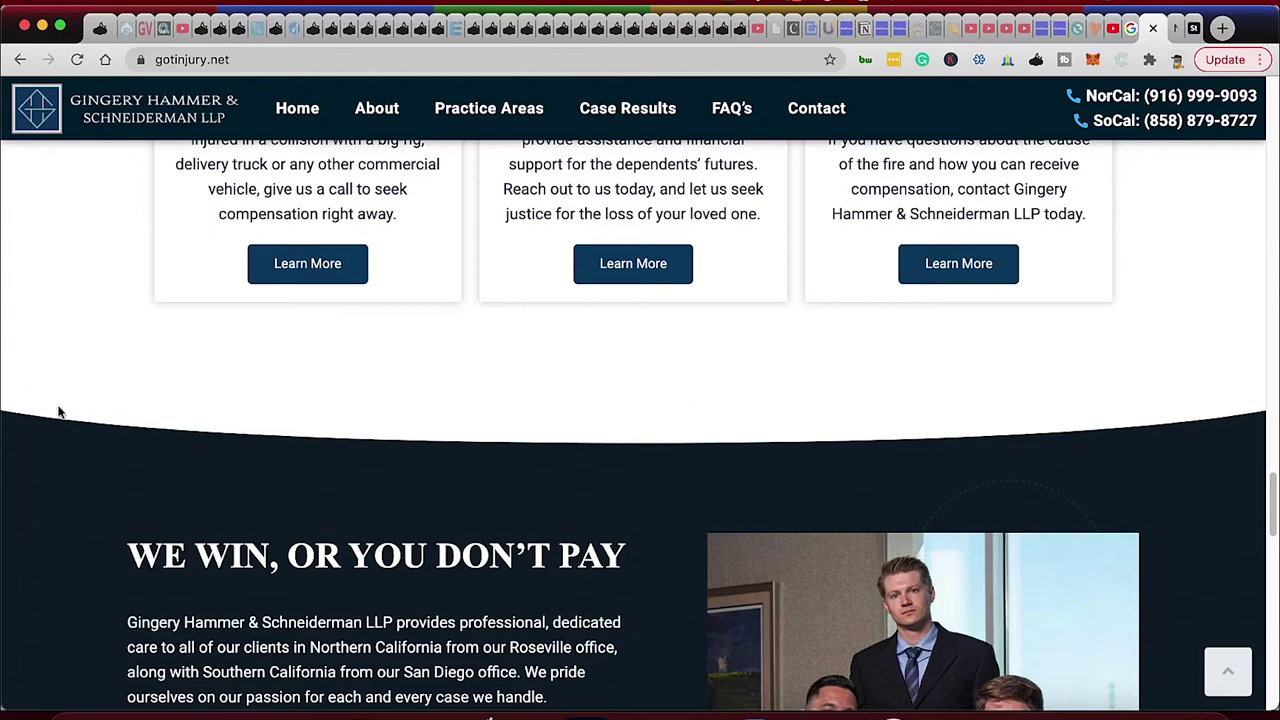
scroll(320, 448, up, 15)
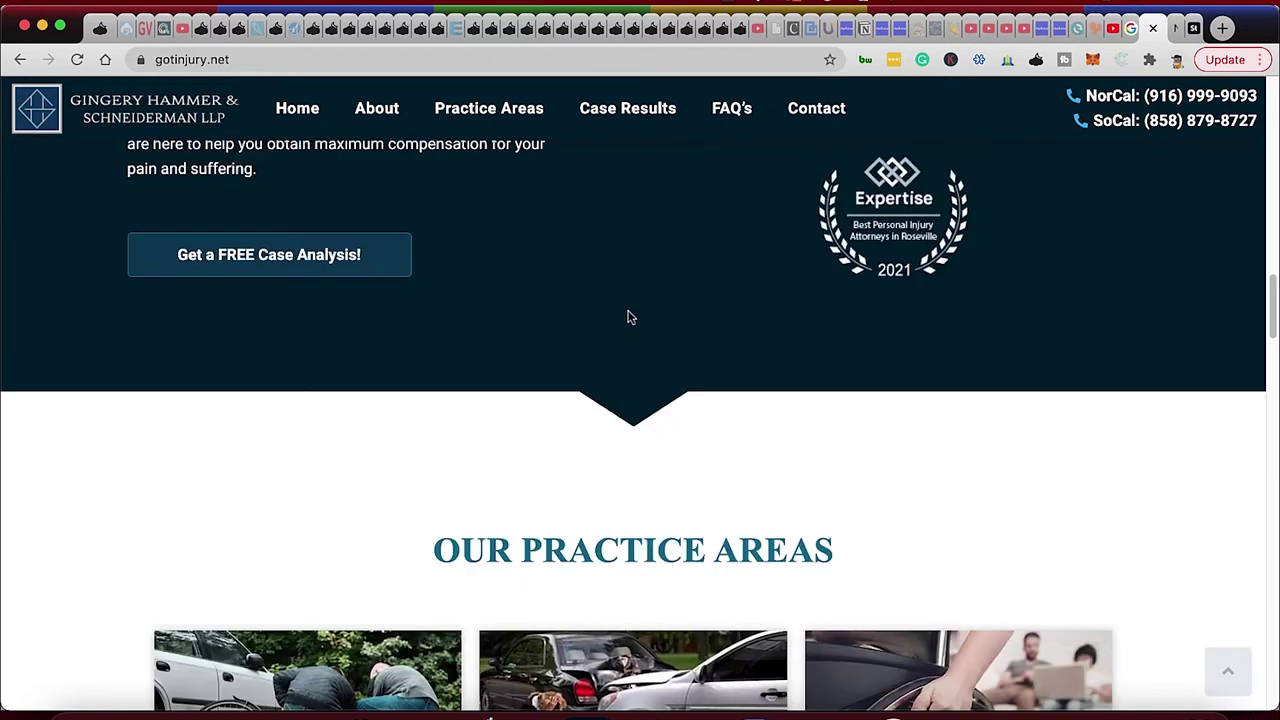
scroll(649, 674, down, 5)
scroll(672, 612, down, 2)
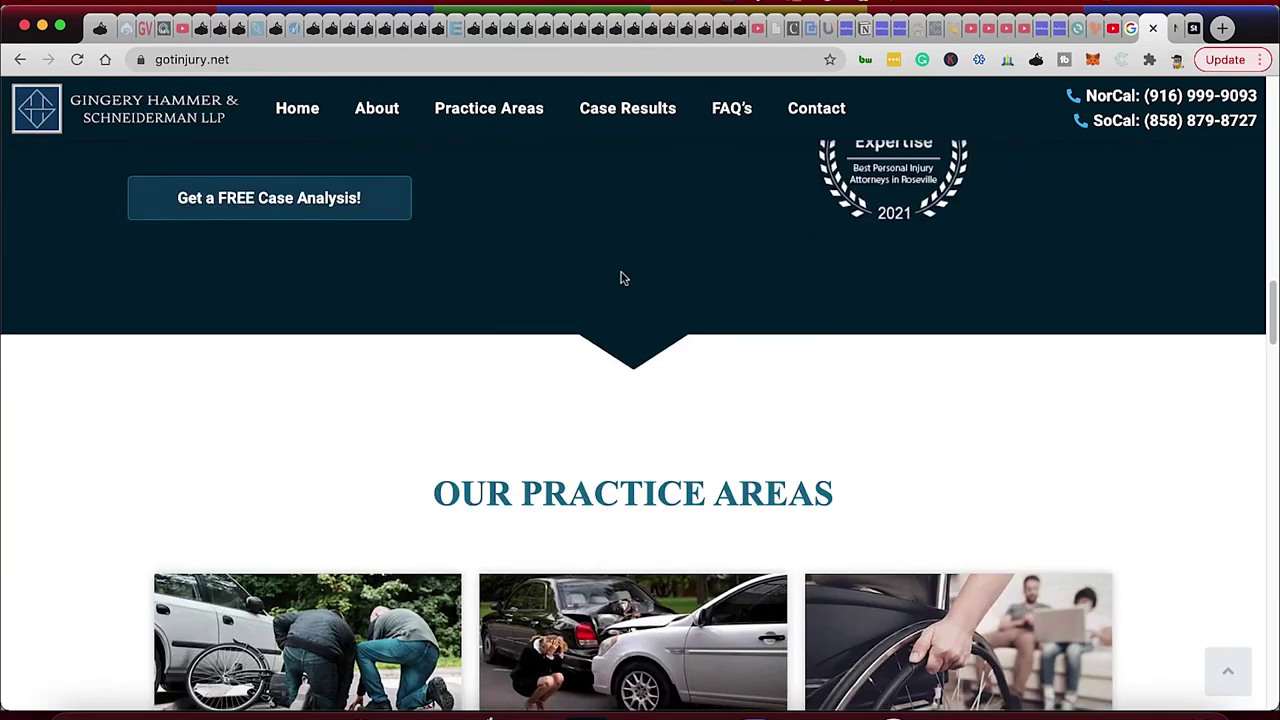
right_click(52, 243)
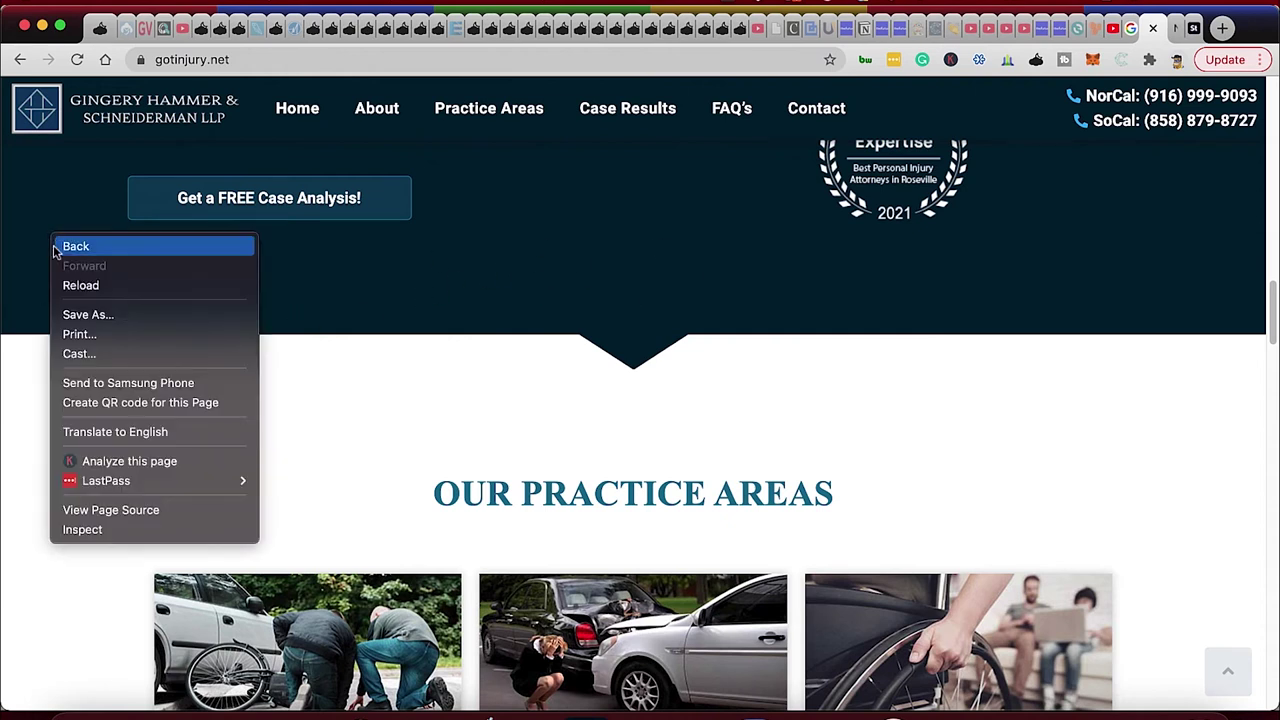
click(121, 532)
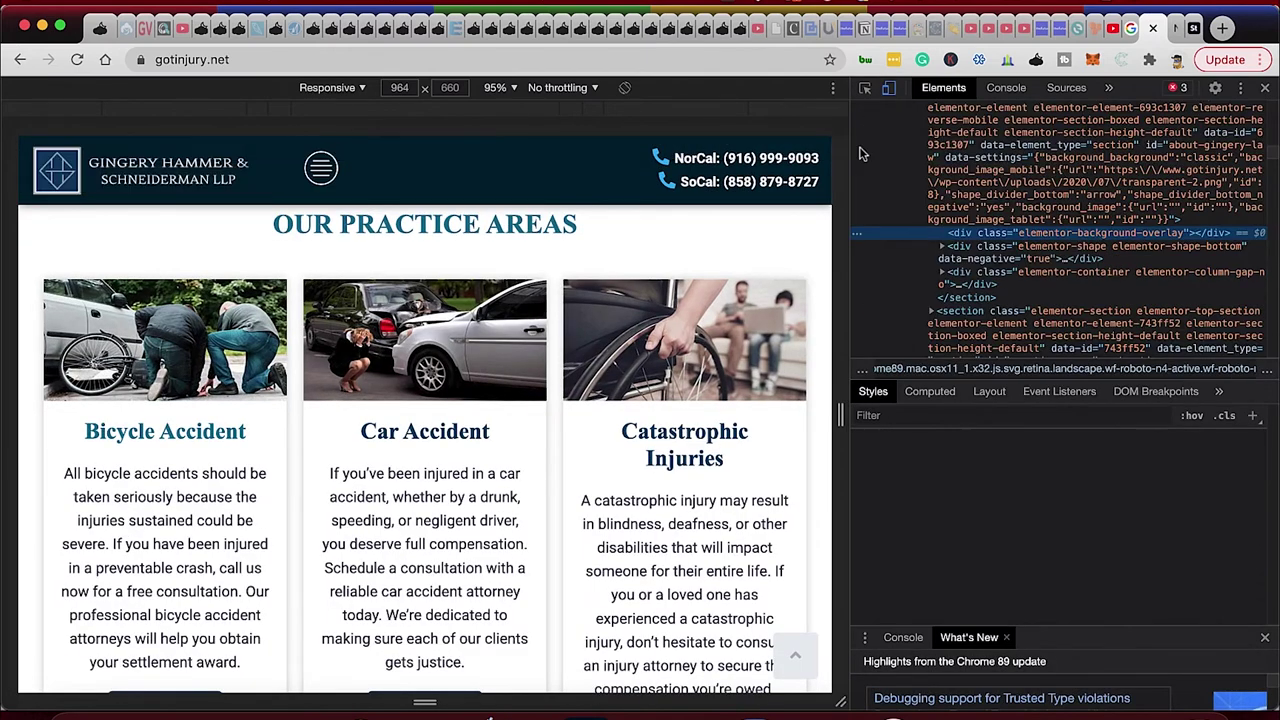
click(865, 92)
scroll(998, 522, down, 5)
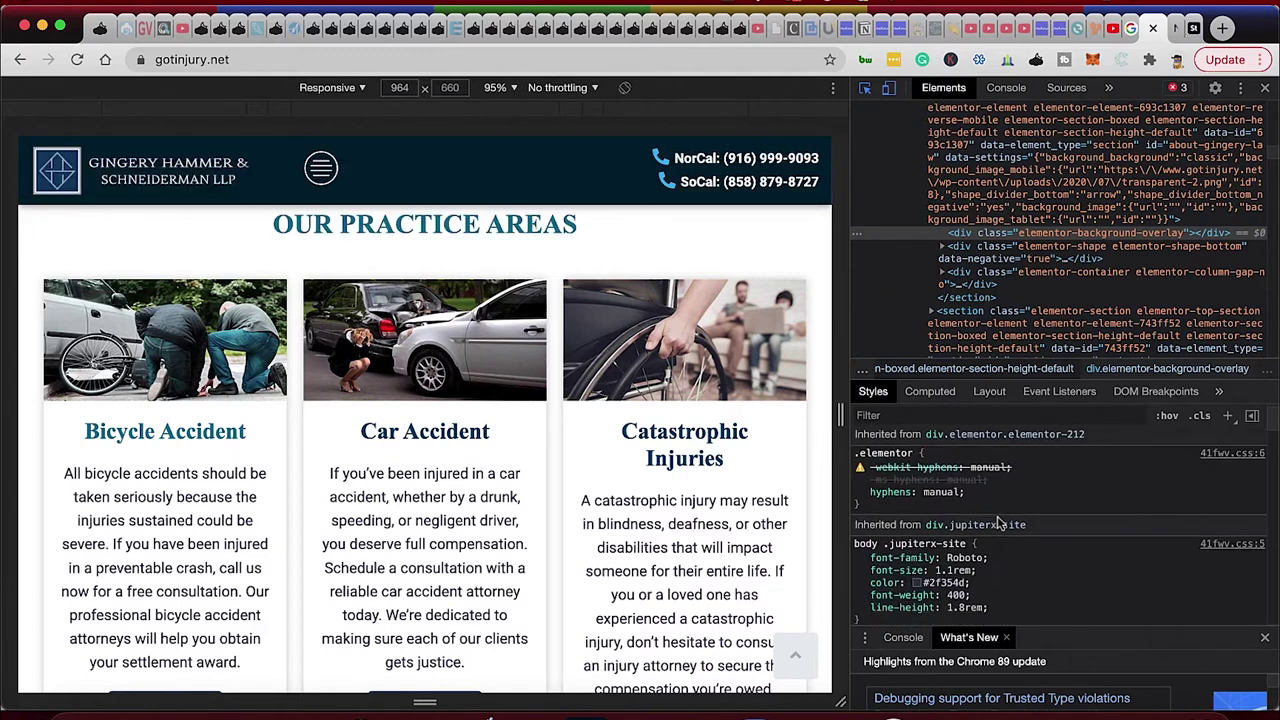
scroll(998, 522, down, 3)
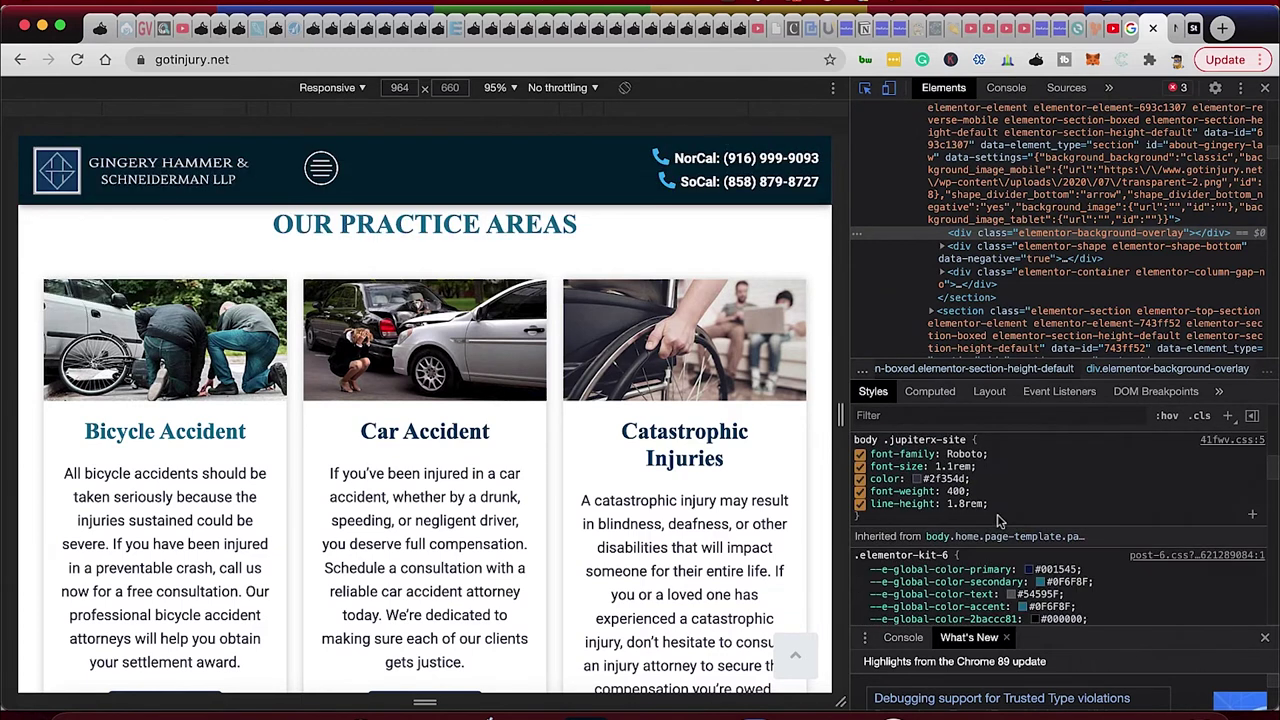
click(1029, 570)
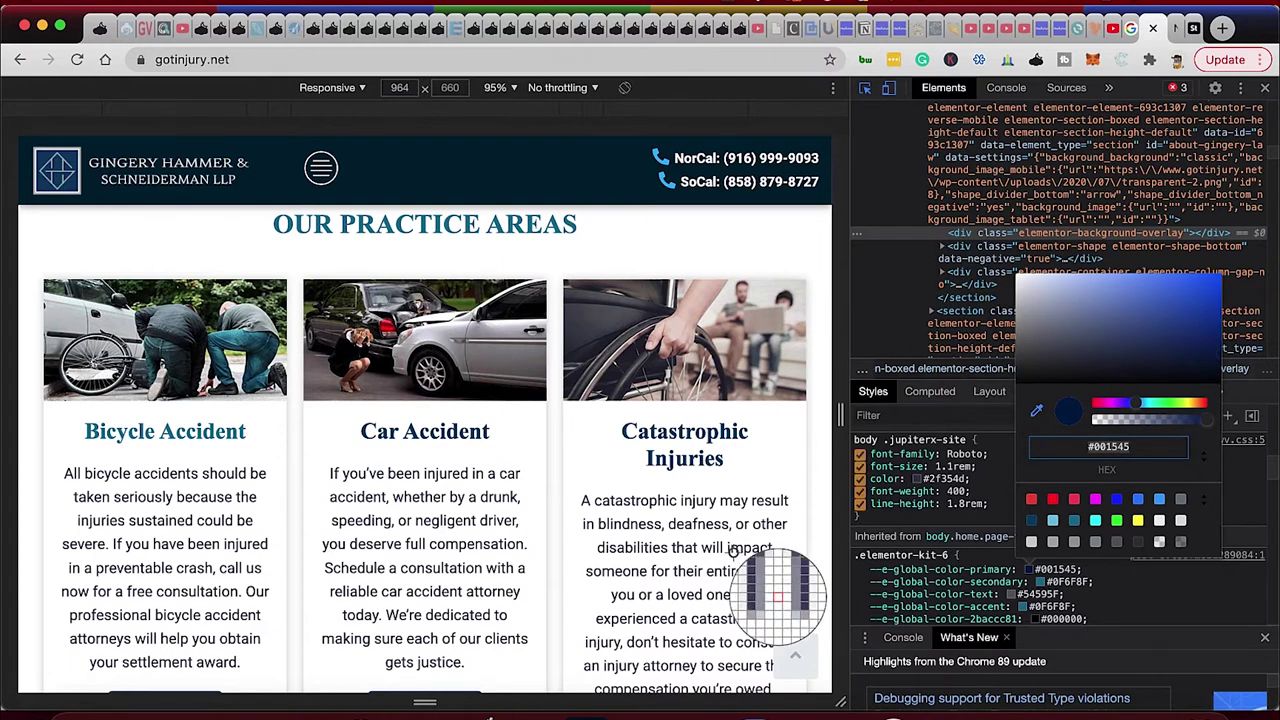
click(1267, 90)
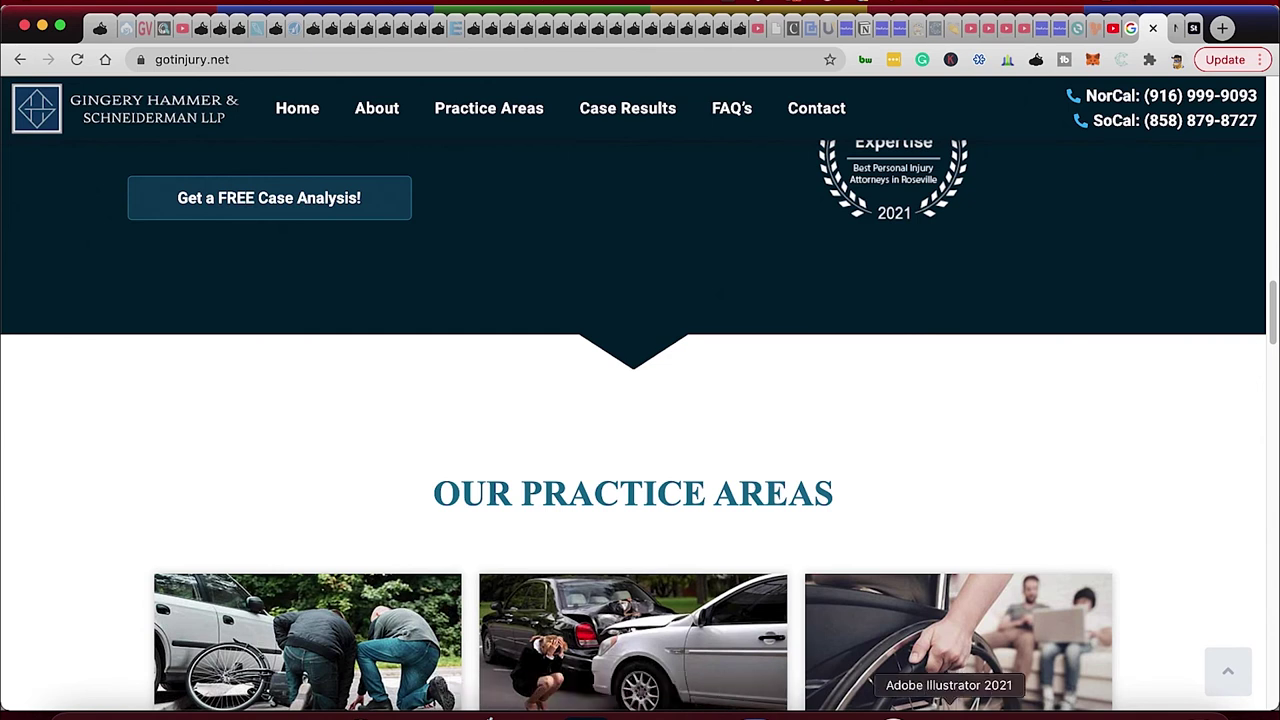
Draw a square on the left artboard filled with the site's navy #001545.
click(948, 712)
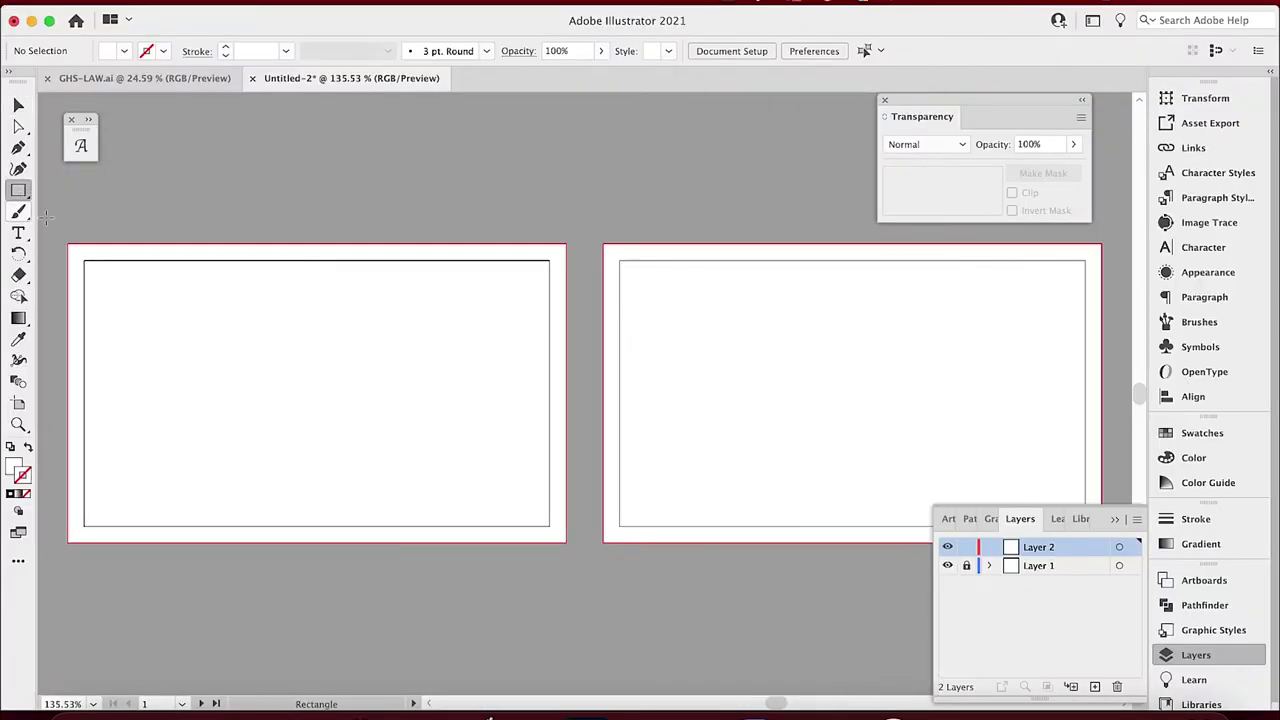
drag(194, 331, 290, 427)
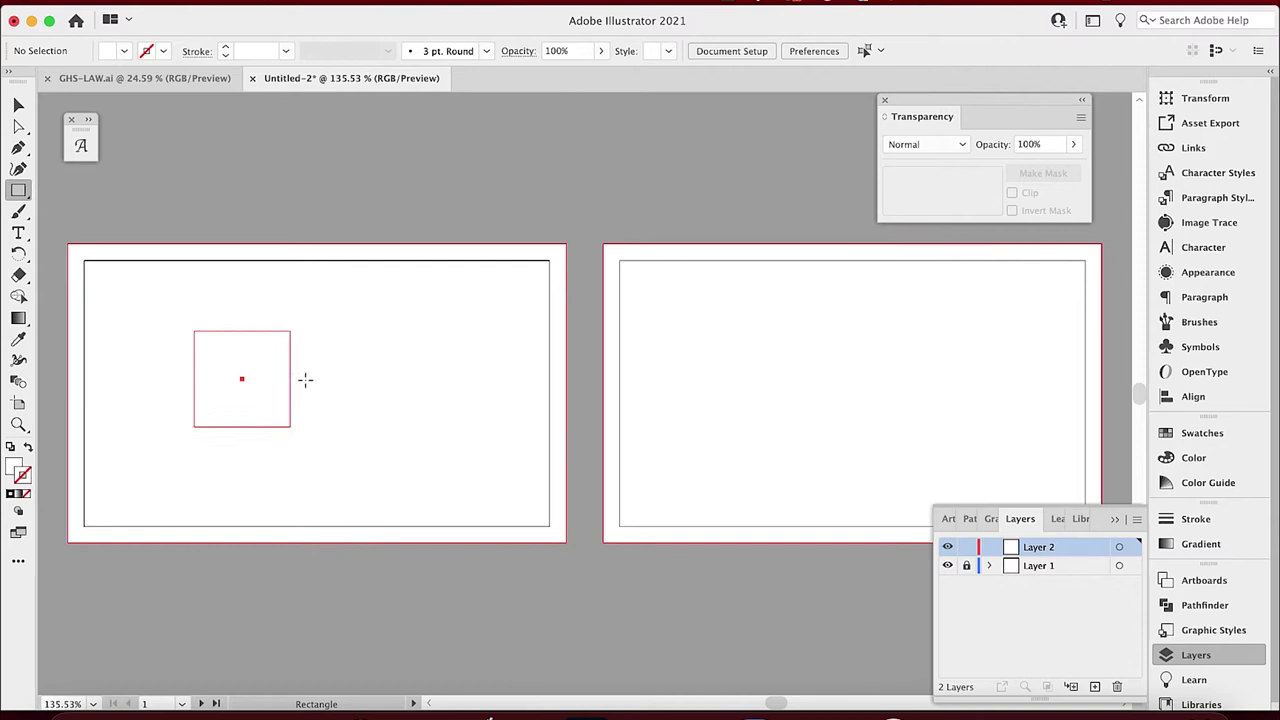
click(12, 466)
click(124, 51)
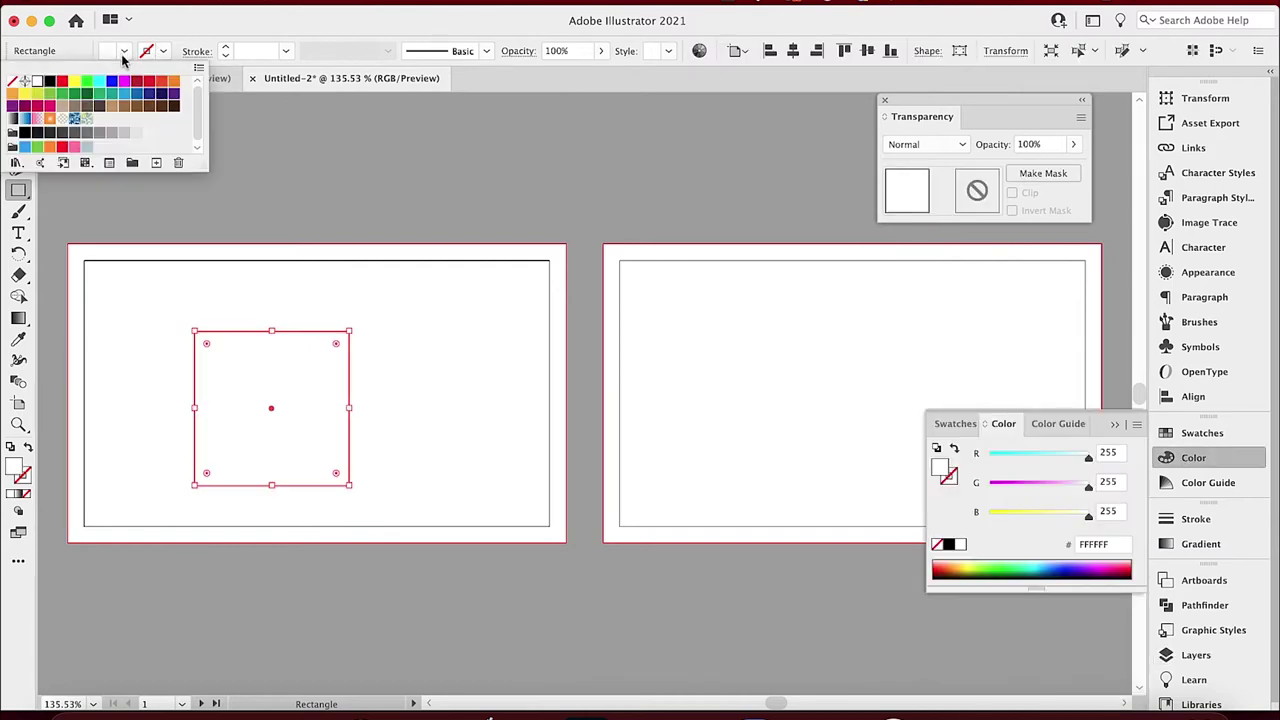
click(1095, 544)
text(001545)
key(Return)
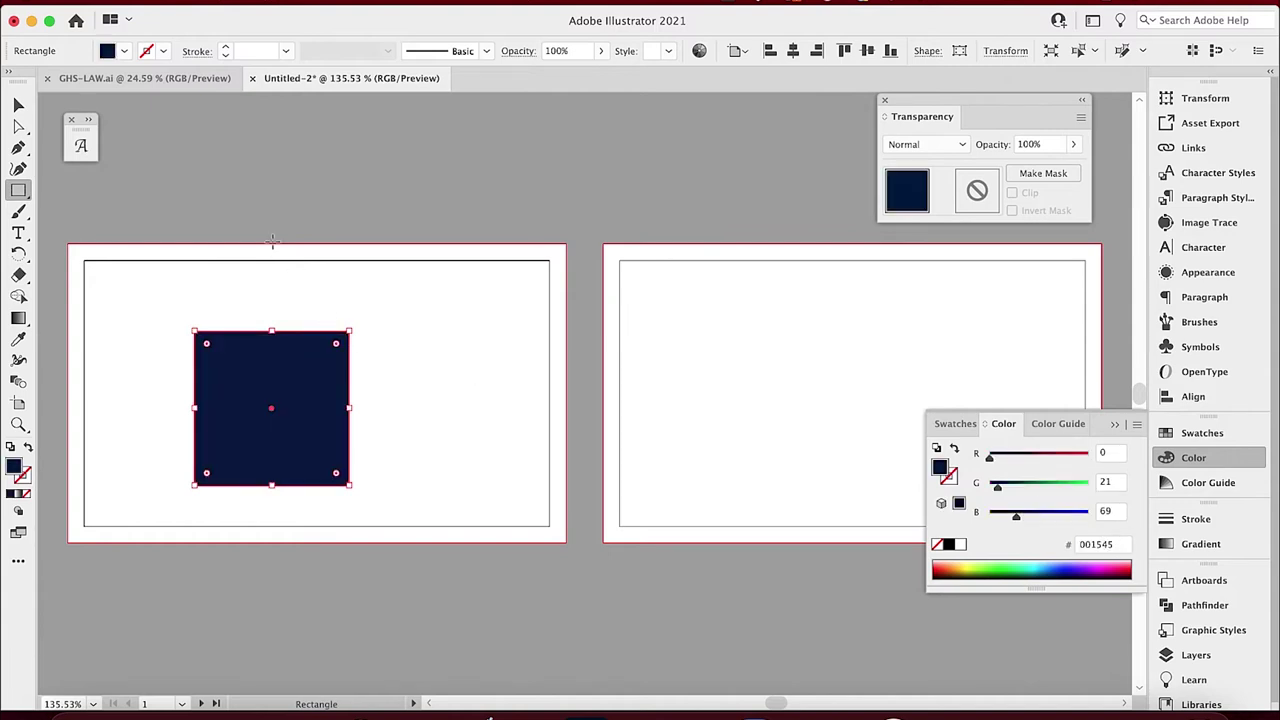
key(v)
click(290, 182)
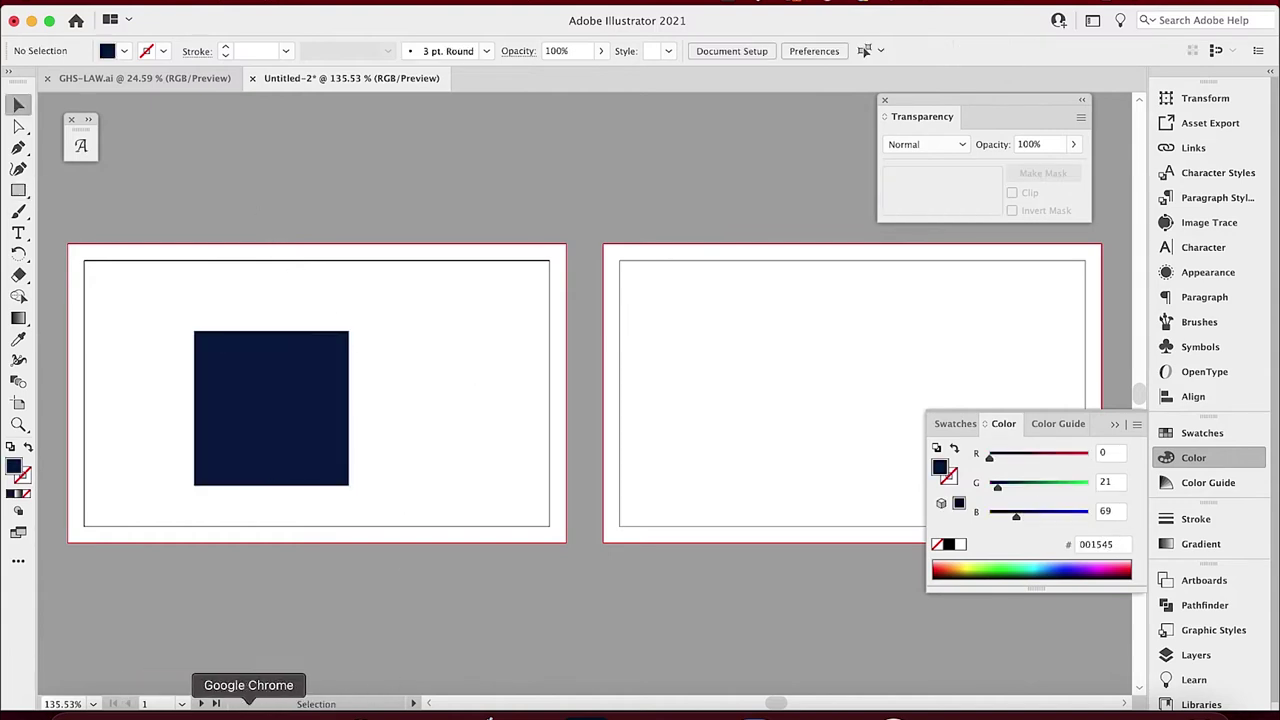
click(251, 705)
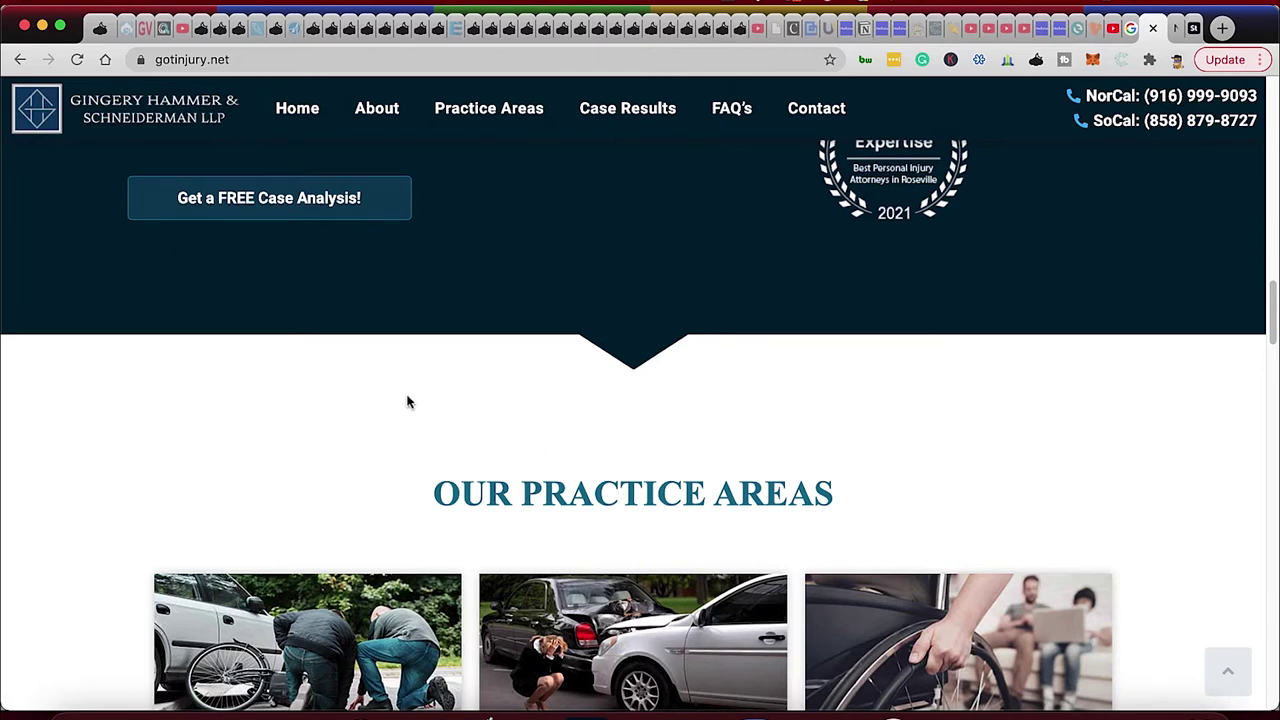
Scroll the law firm site, then browse further through the business card image results.
scroll(426, 413, down, 1)
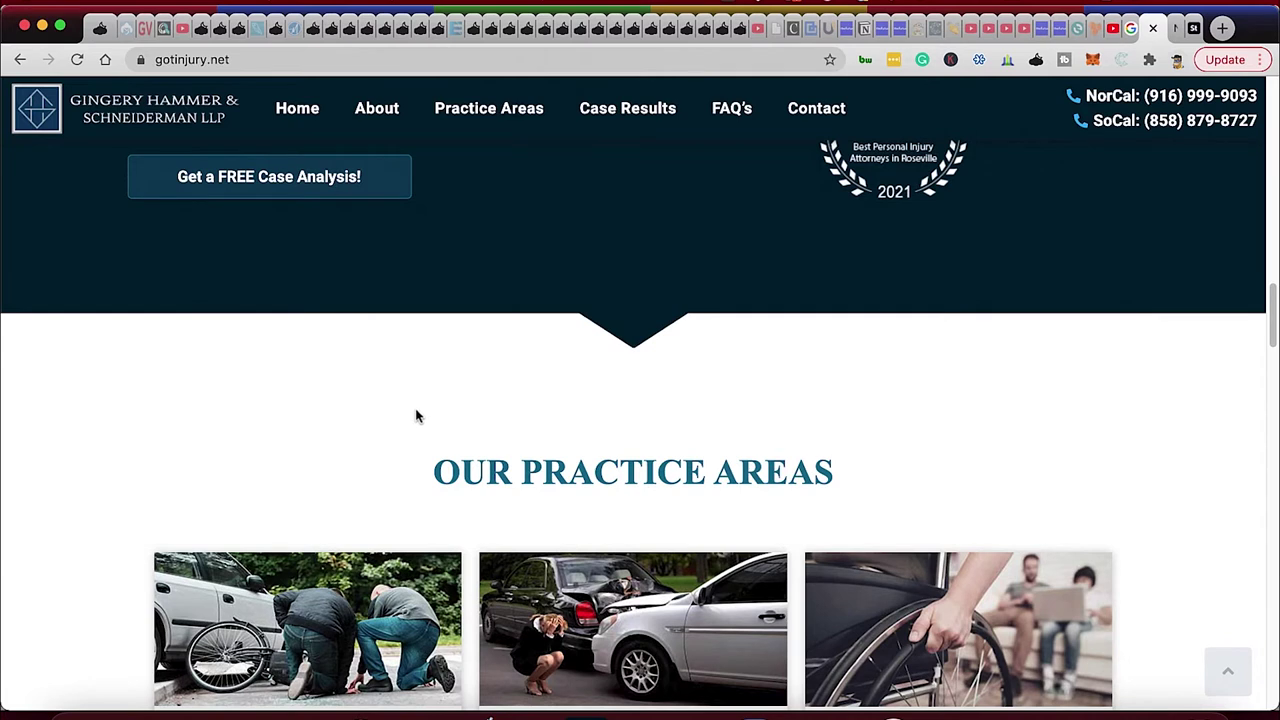
scroll(410, 410, down, 1)
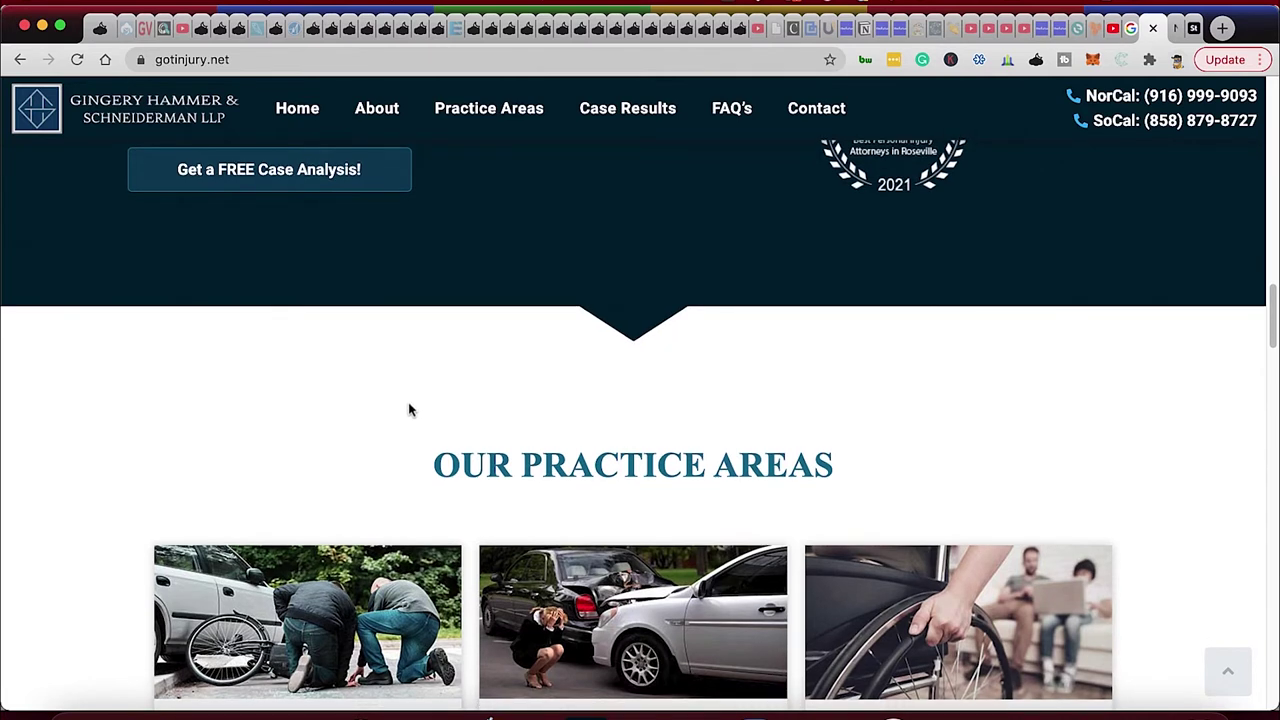
scroll(397, 422, down, 2)
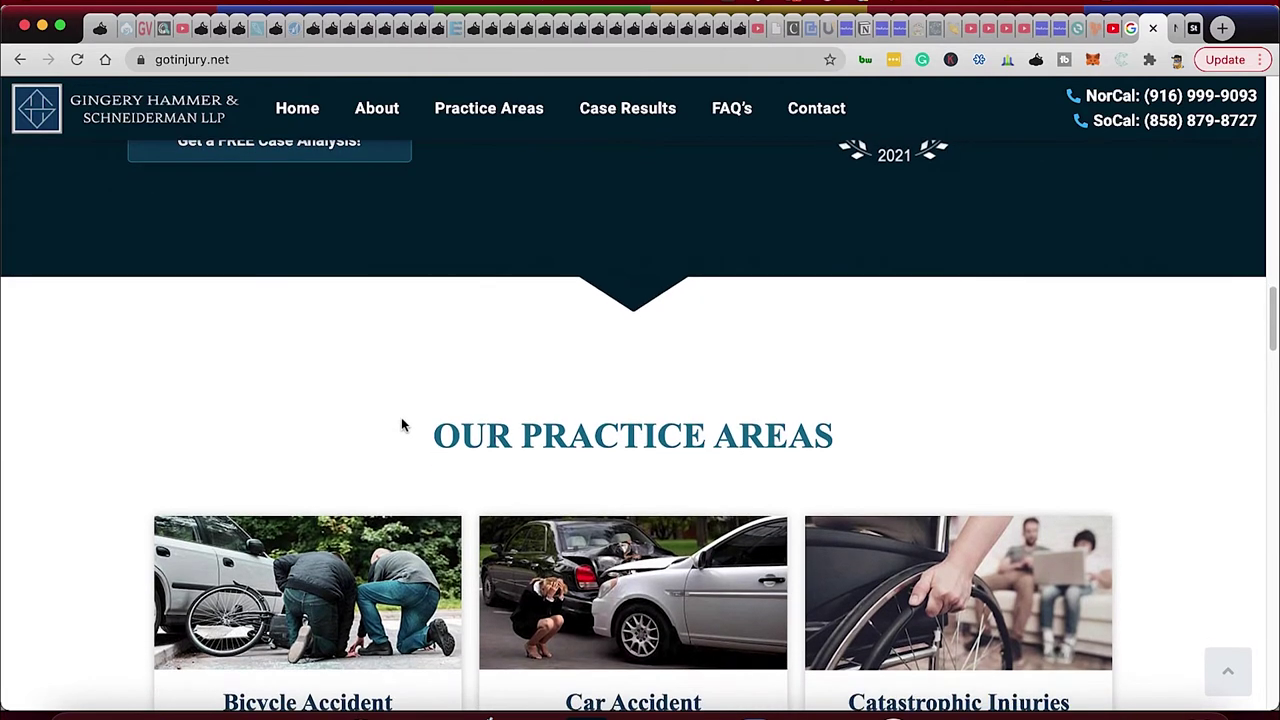
scroll(409, 425, down, 4)
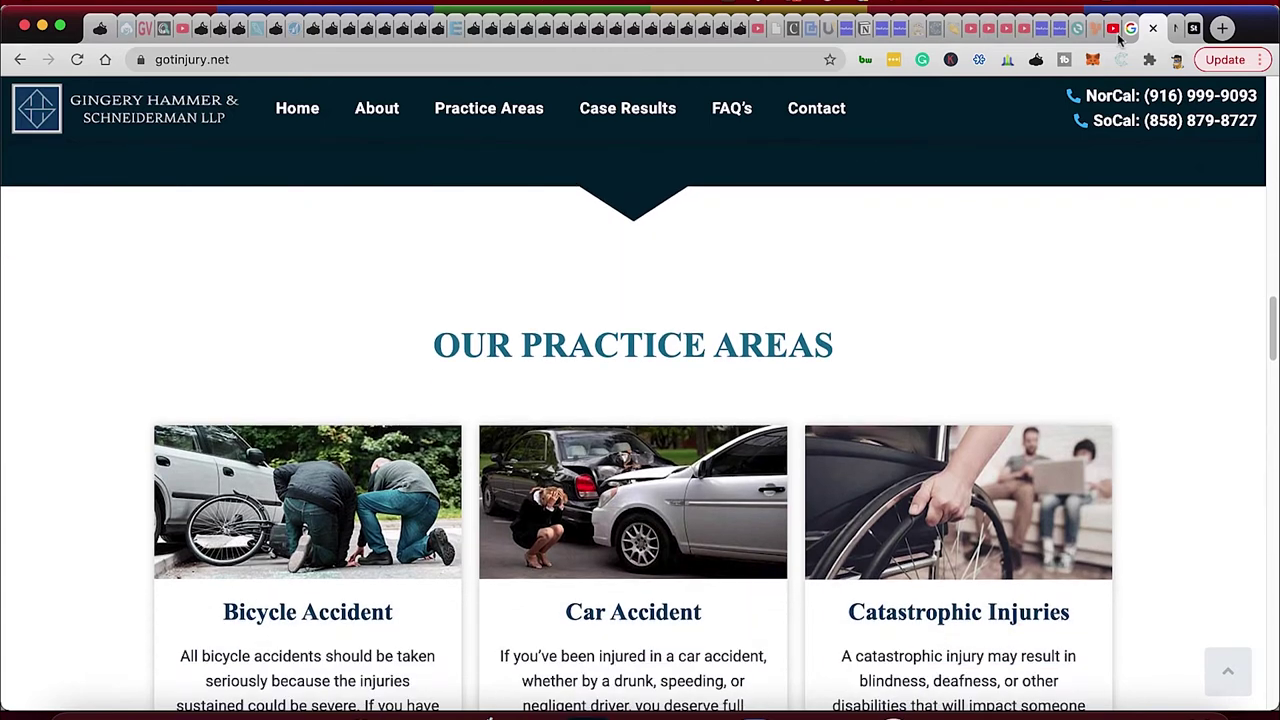
click(1141, 30)
scroll(598, 372, down, 10)
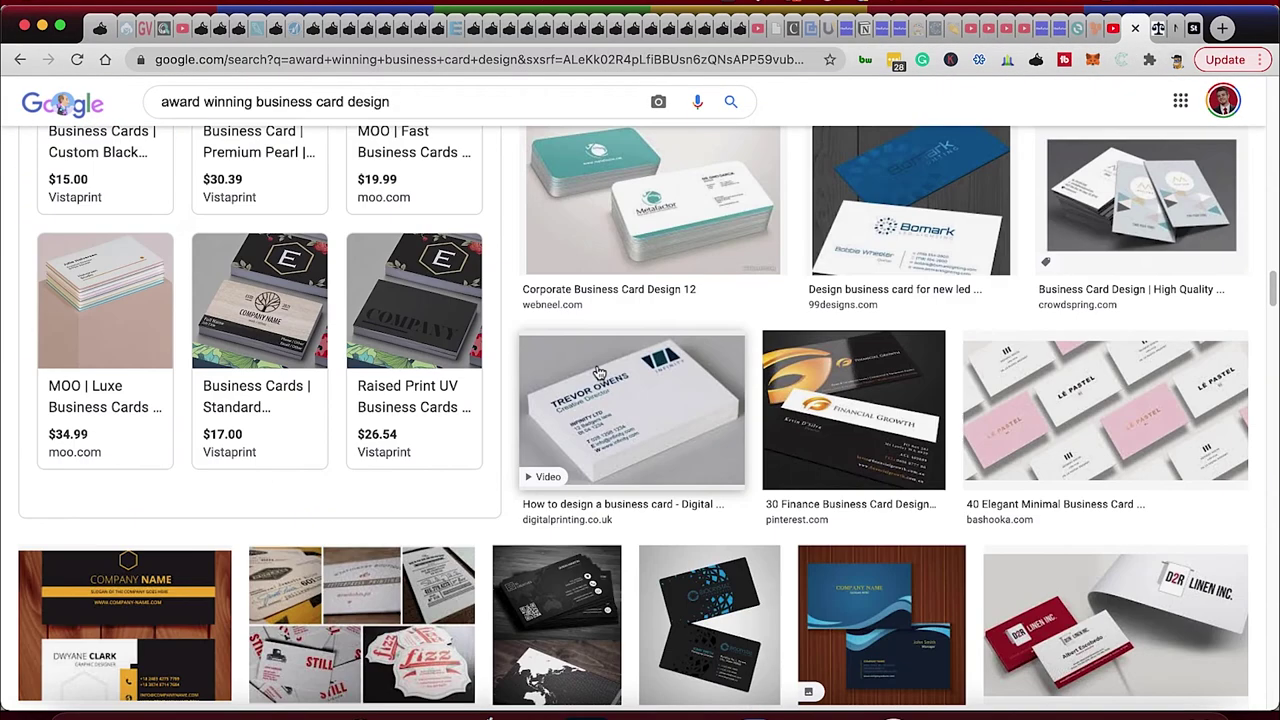
scroll(598, 372, down, 15)
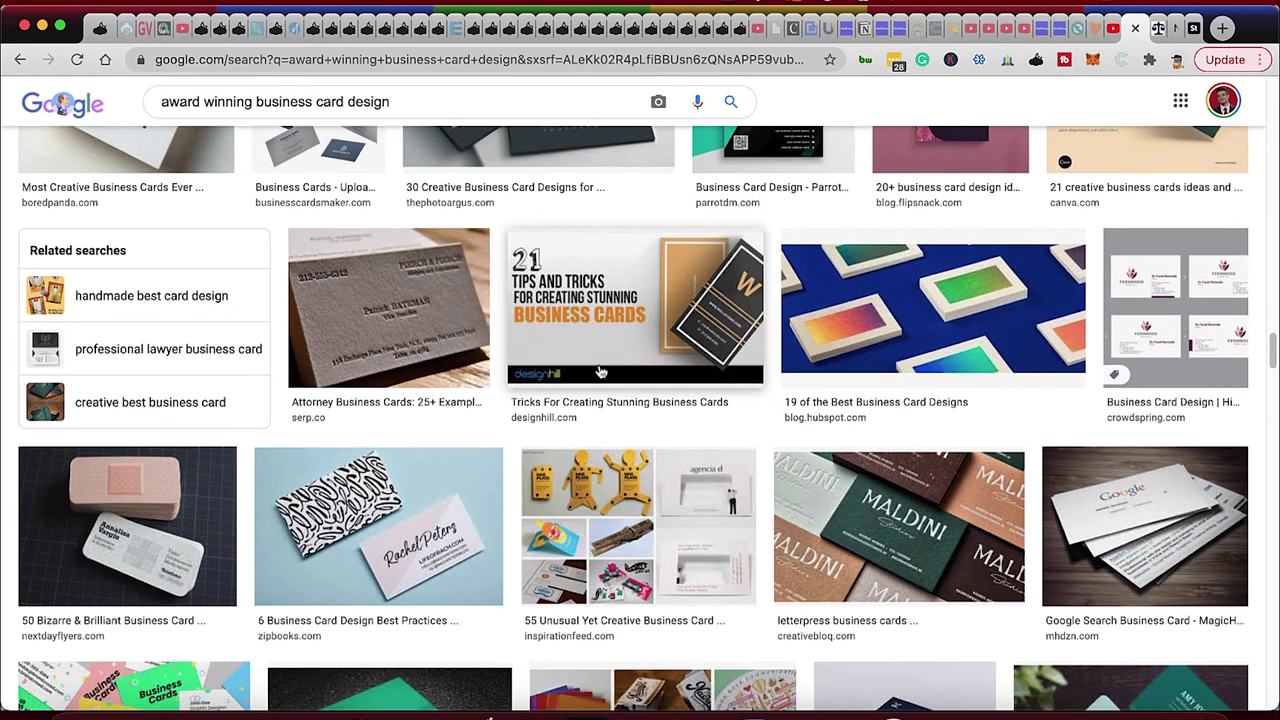
scroll(600, 372, down, 5)
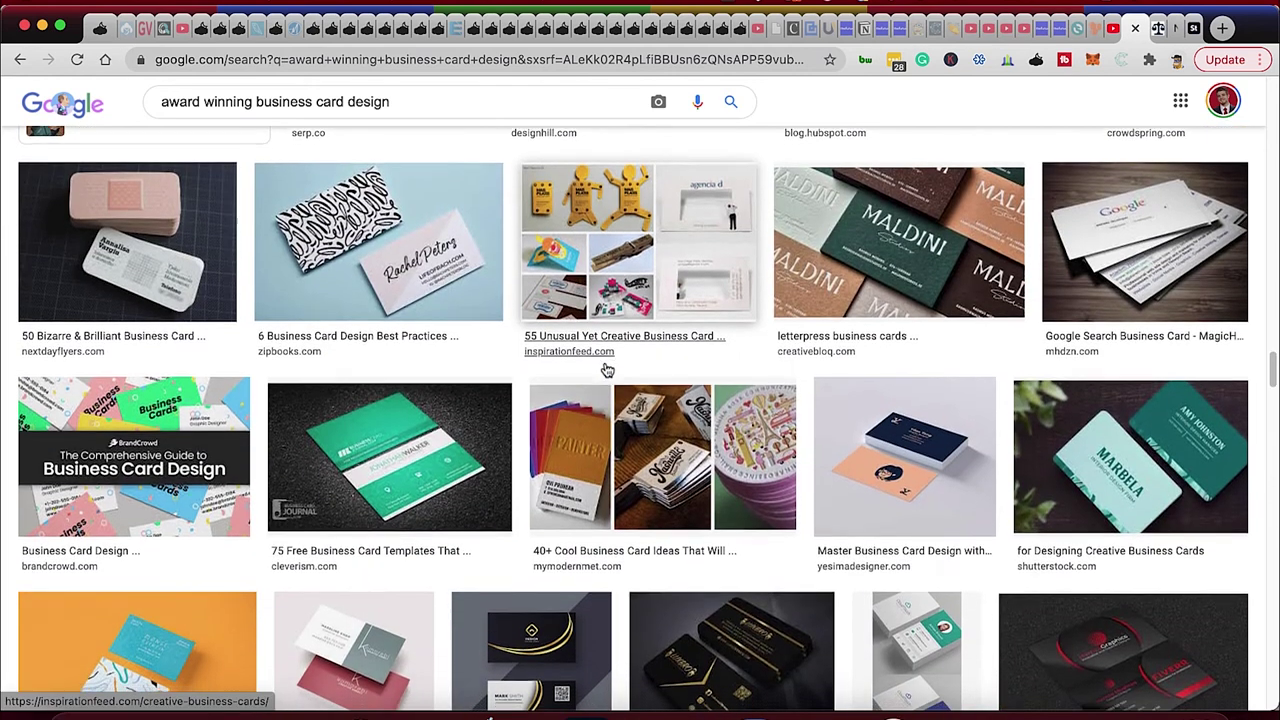
scroll(604, 372, down, 4)
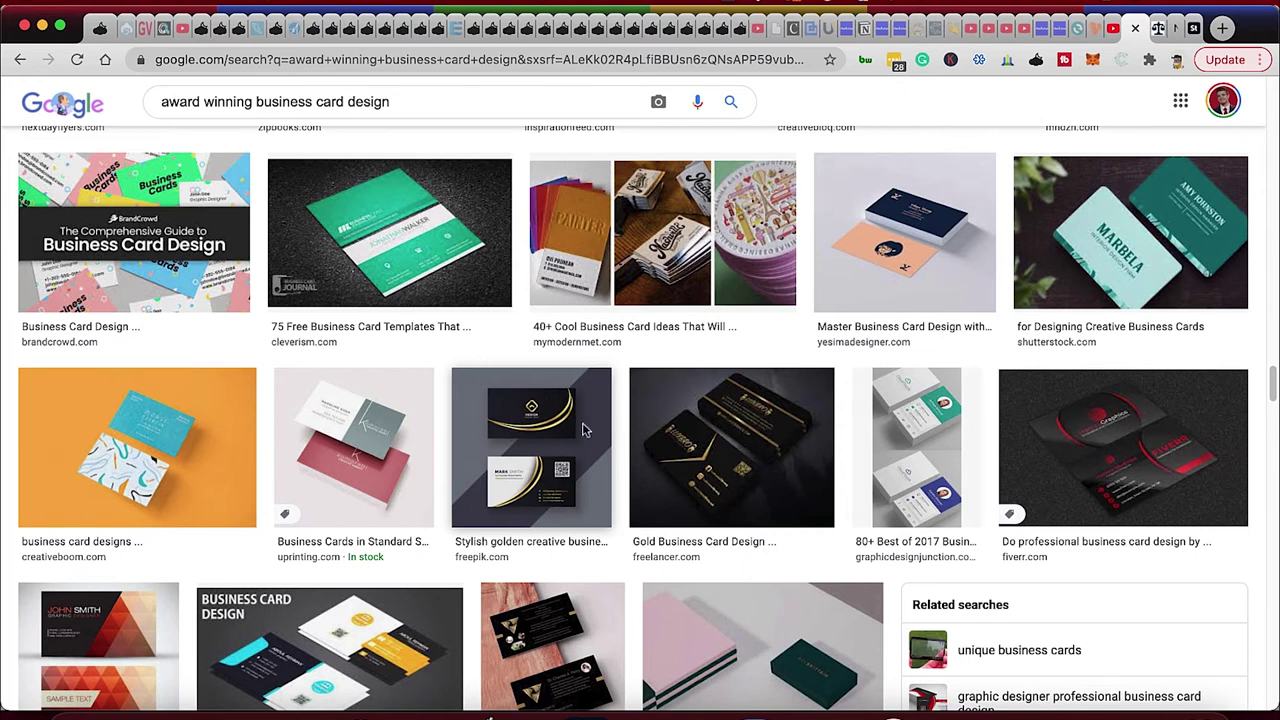
scroll(865, 420, down, 4)
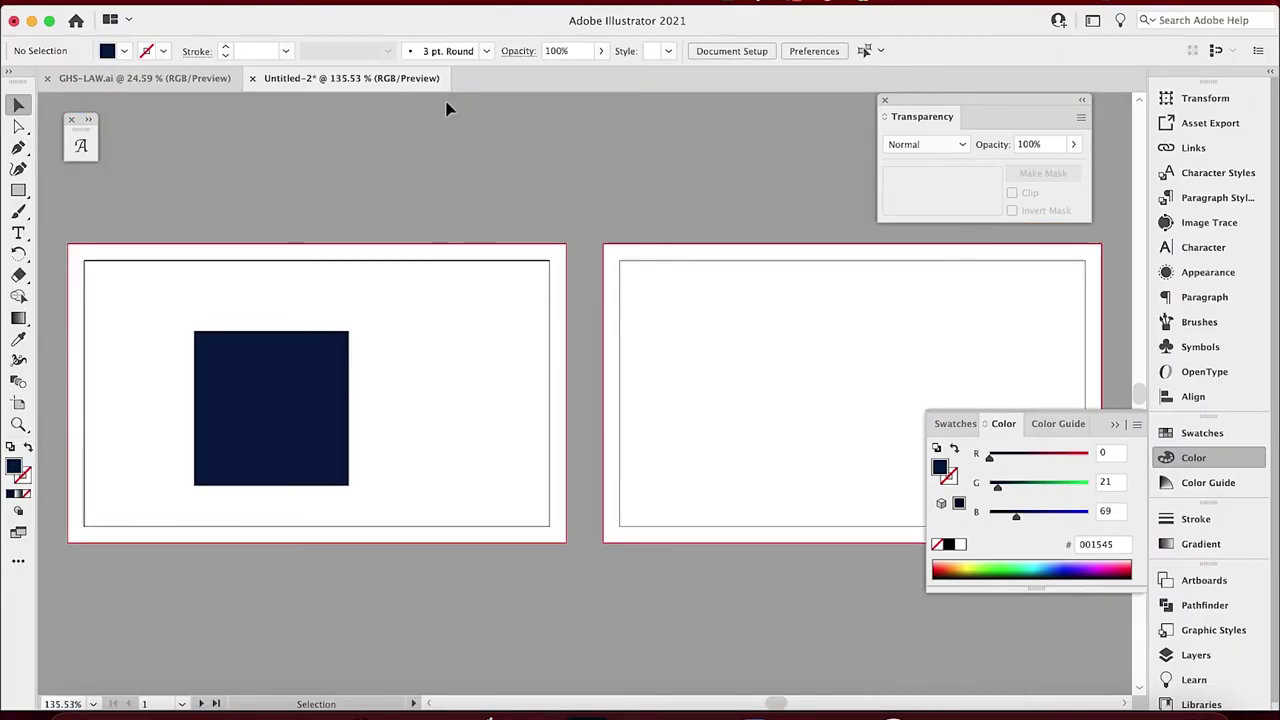
Add Artboards 3 and 4 at 3.5 × 2 in, then zoom out to the navy-square artboard.
click(719, 56)
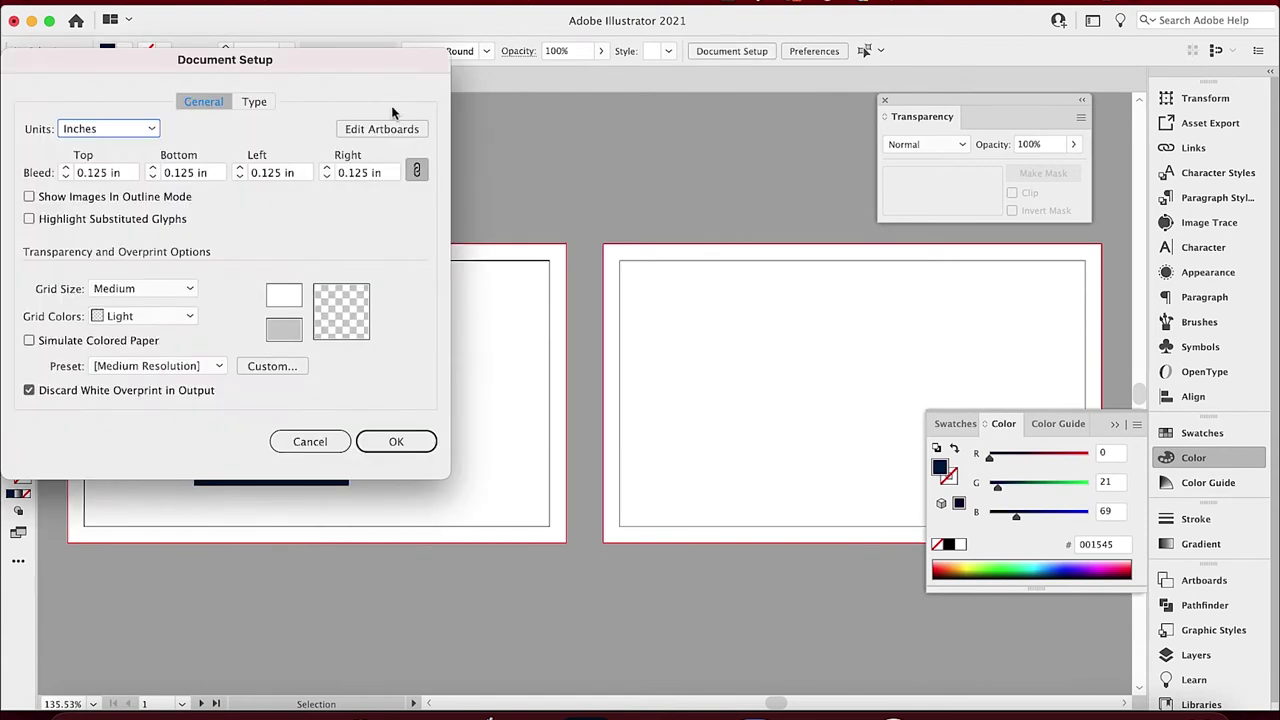
click(380, 128)
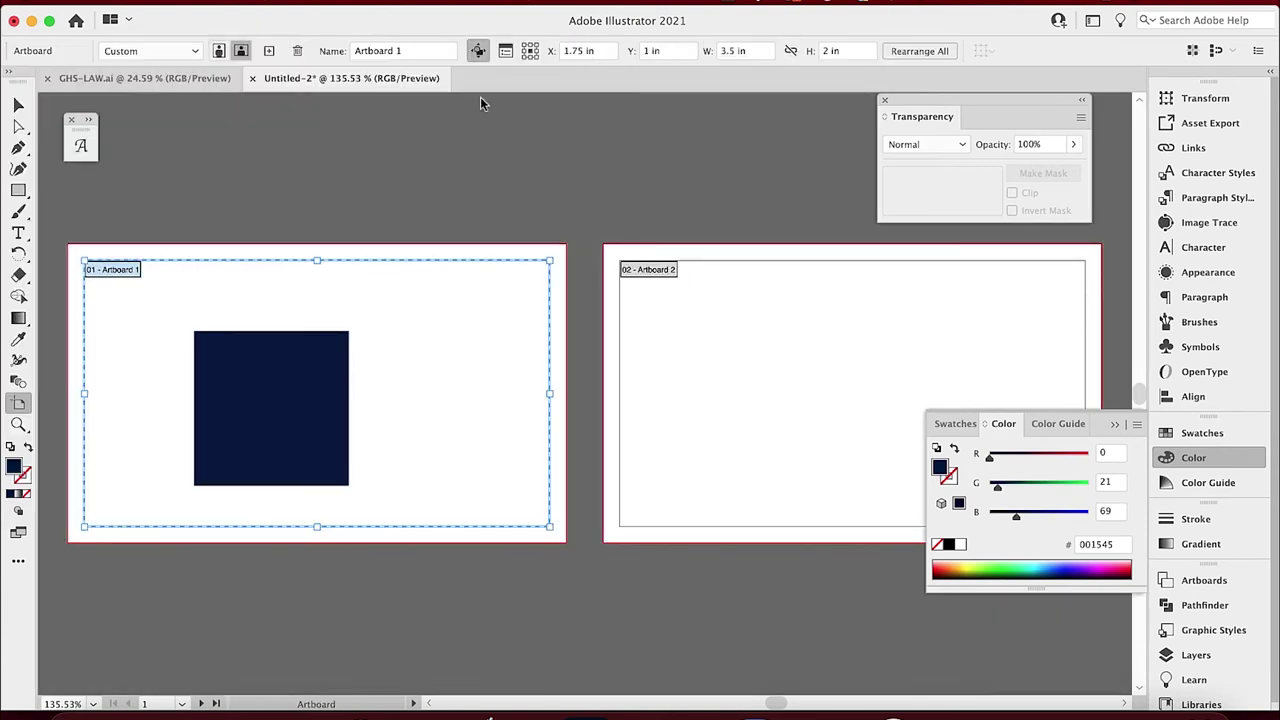
click(268, 51)
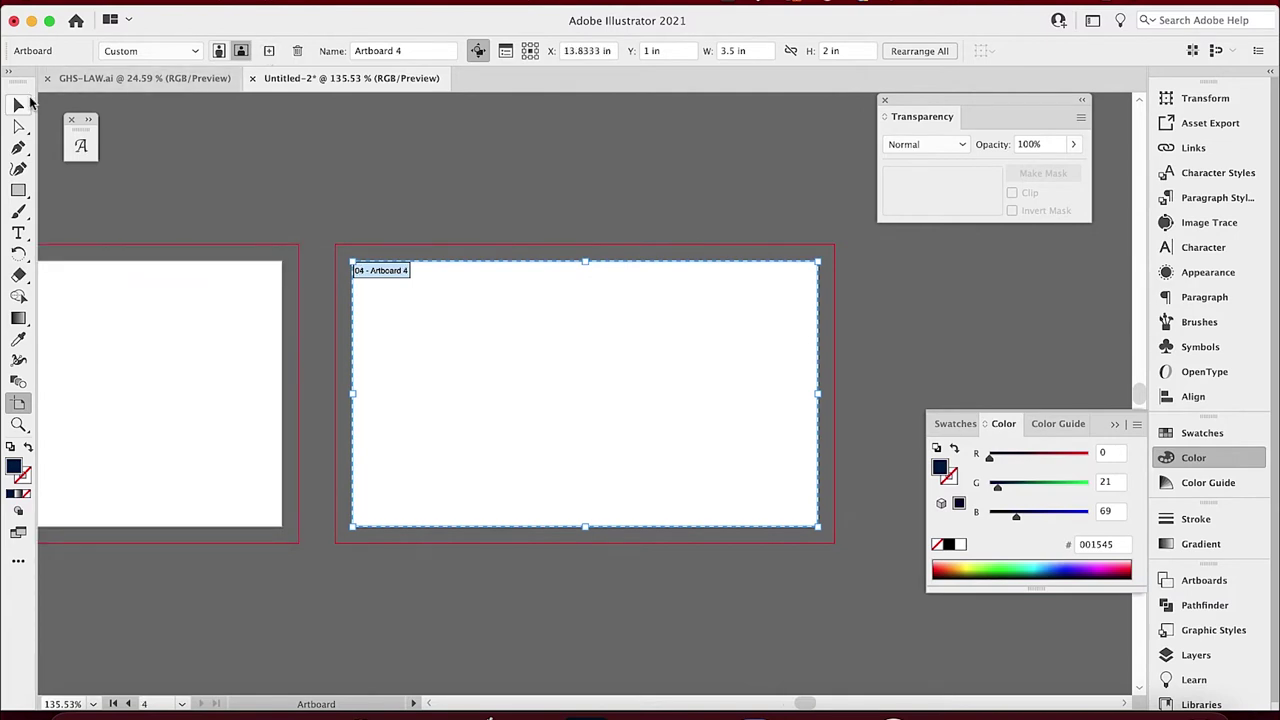
click(18, 104)
drag(411, 284, 481, 289)
key(super+minus)
key(super+minus)
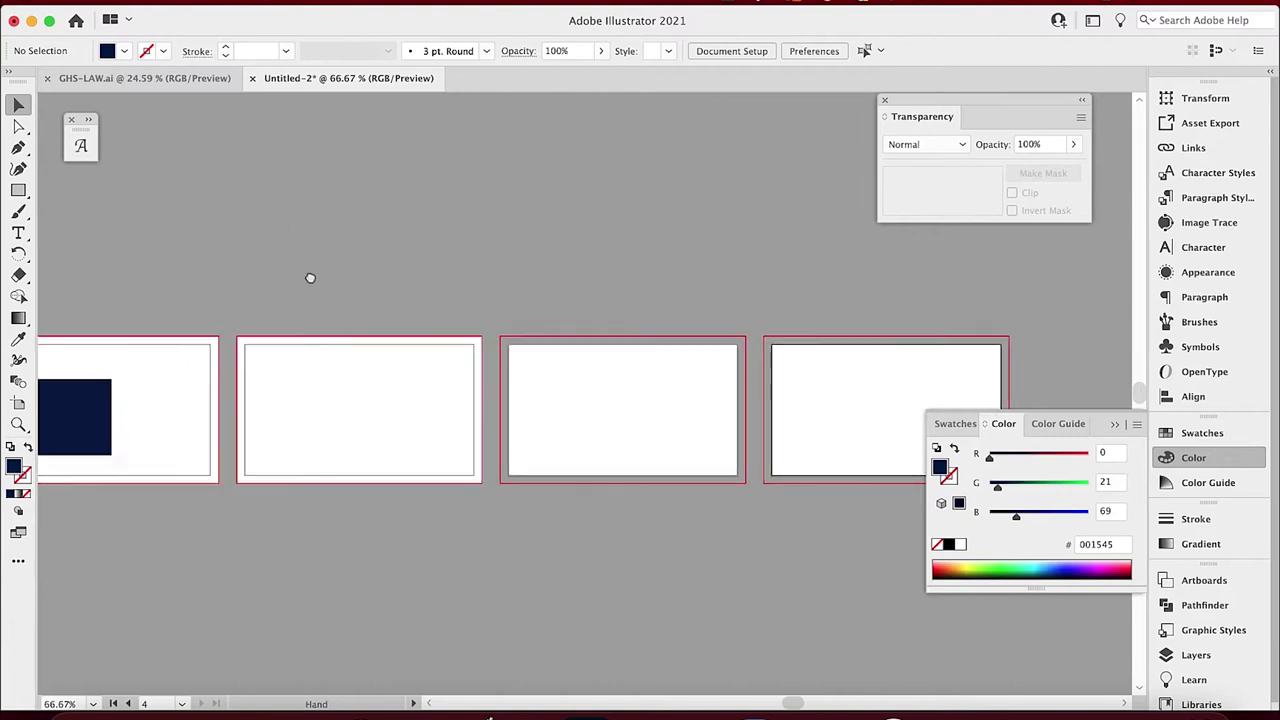
drag(309, 277, 506, 231)
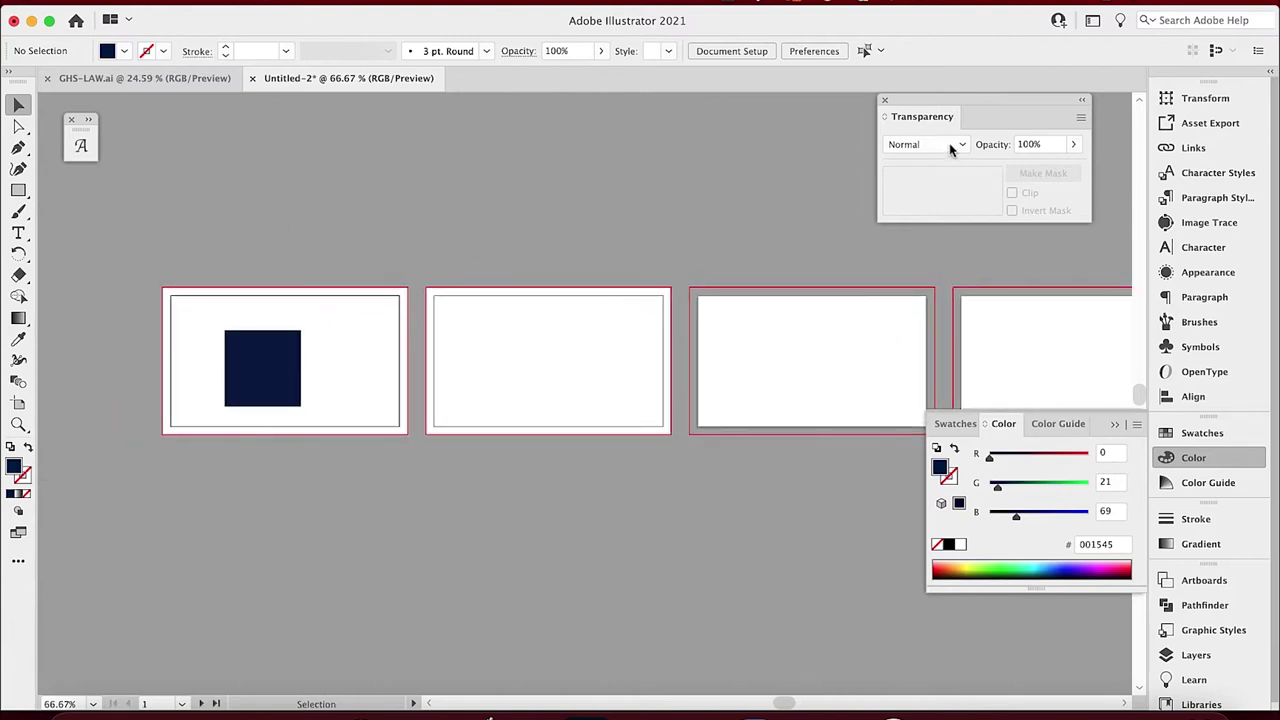
Alt-drag a copy of the second artboard's white rectangle onto another artboard.
click(1168, 655)
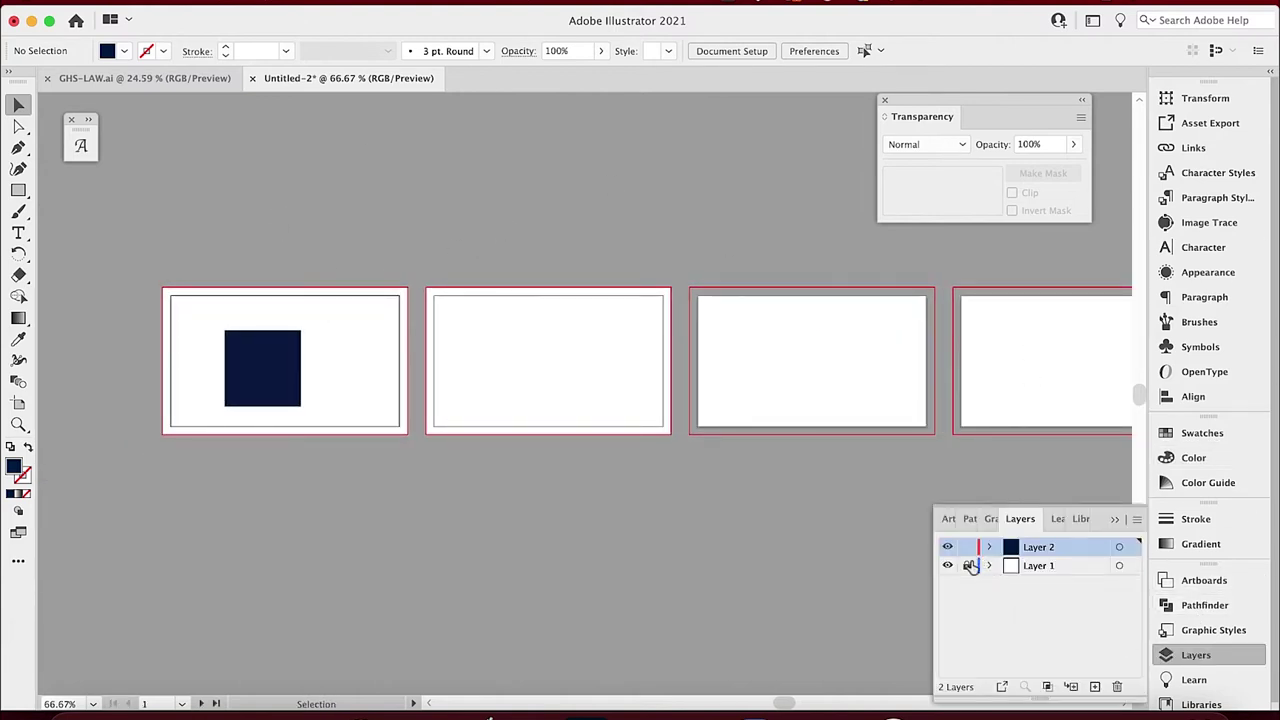
click(469, 354)
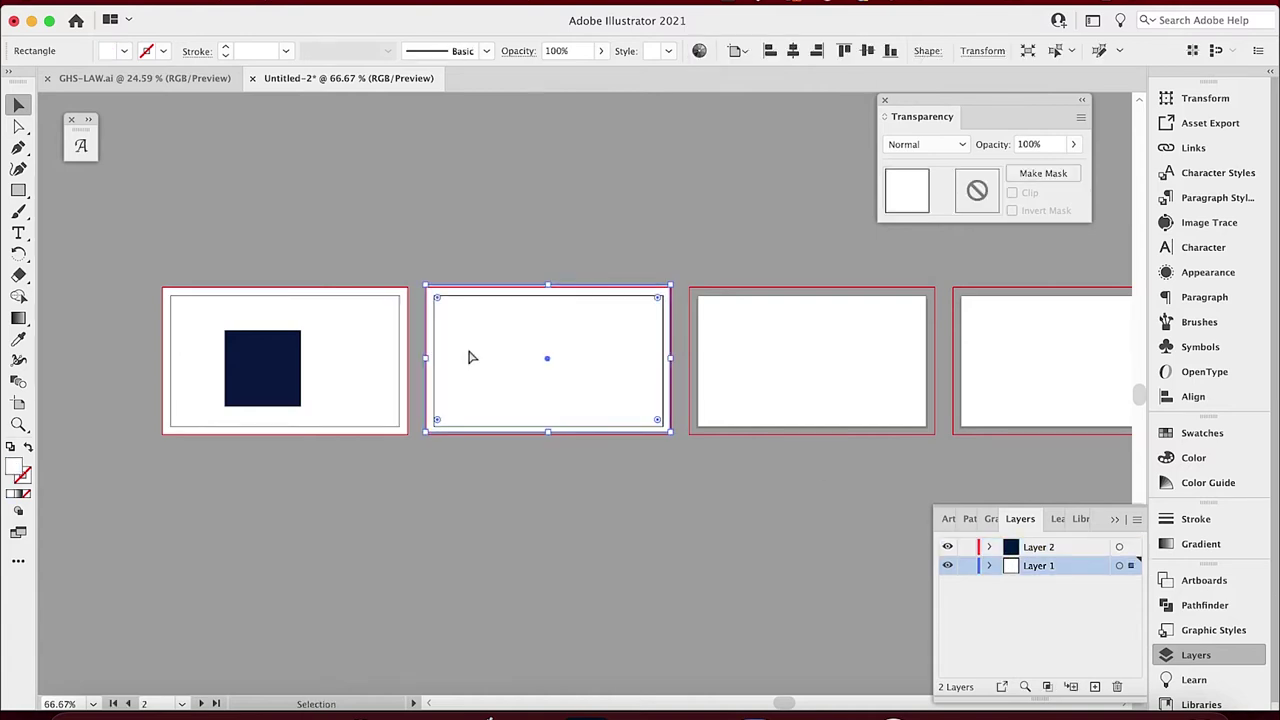
drag(472, 357, 1005, 358)
click(703, 226)
drag(737, 234, 646, 266)
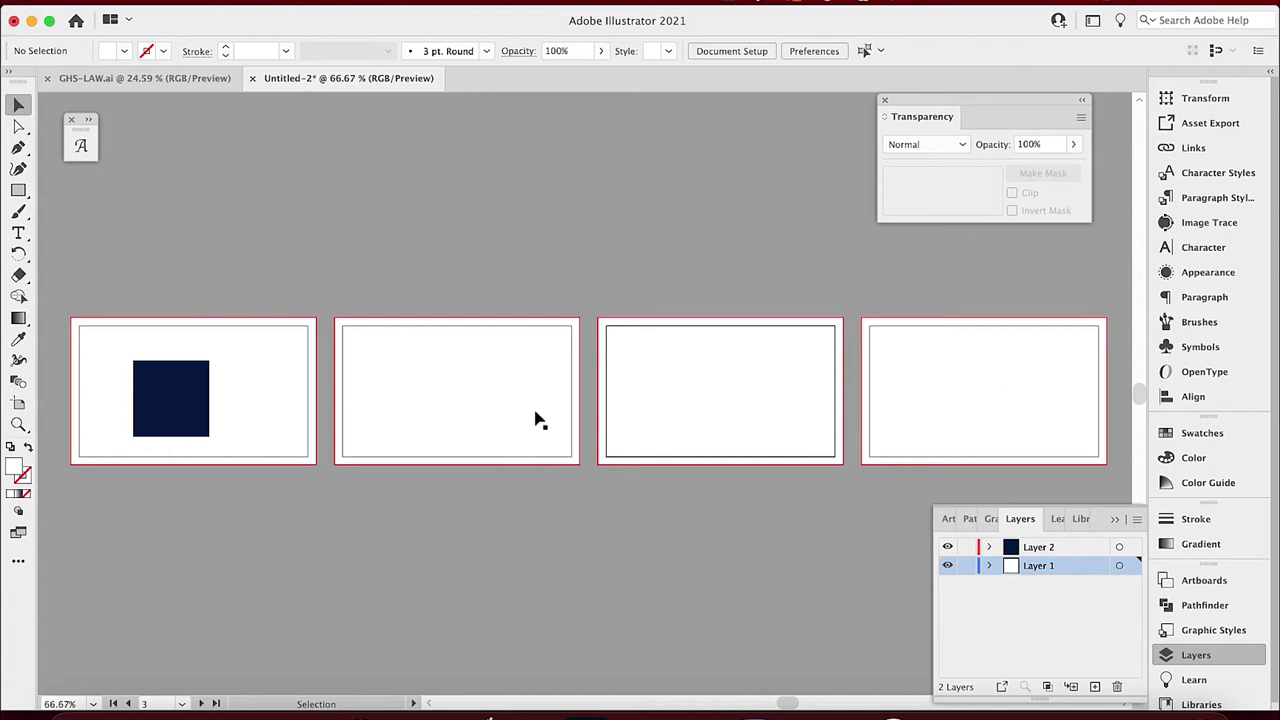
Fill the first artboard's card rectangle with the square's navy using the Eyedropper, then delete the square.
click(280, 402)
key(i)
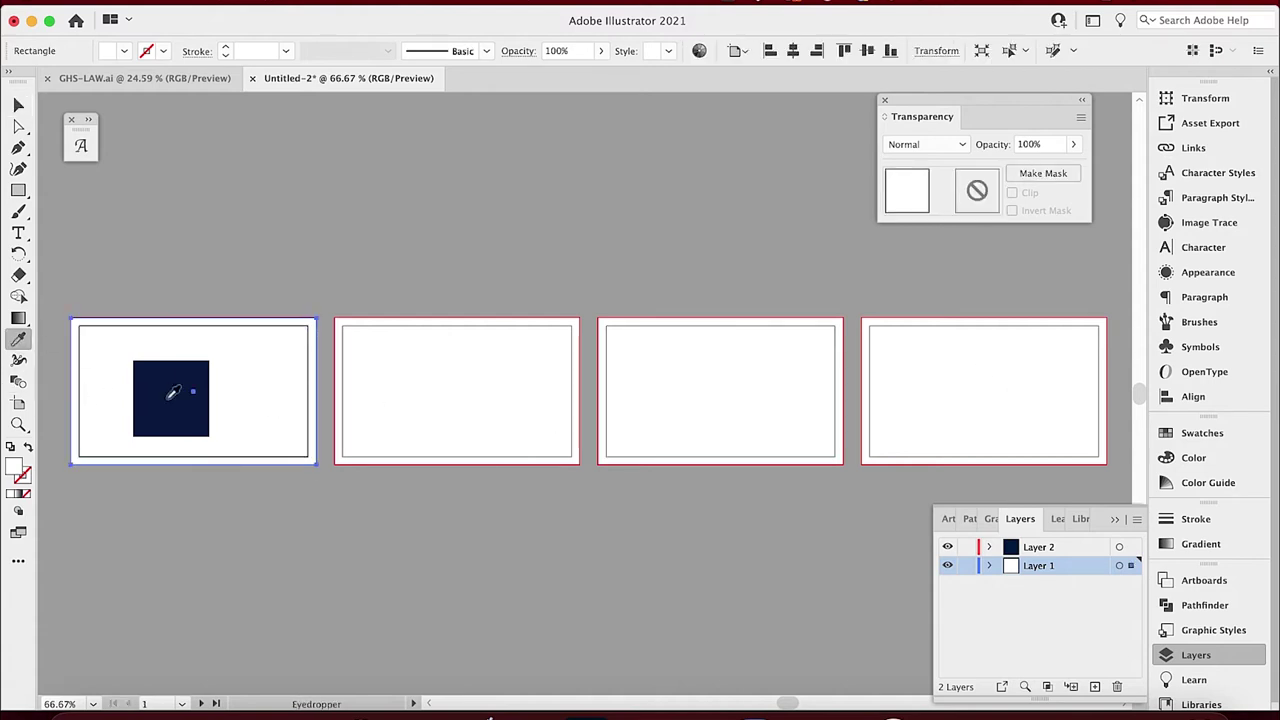
click(165, 391)
key(v)
click(186, 396)
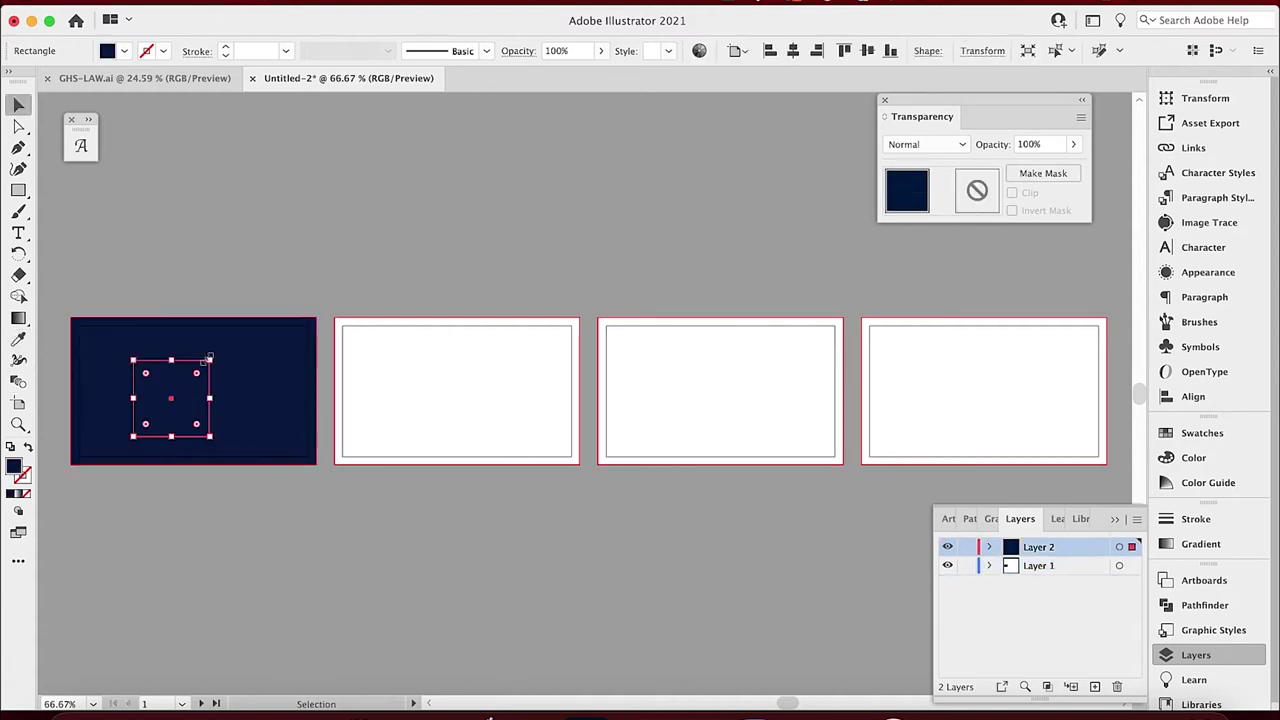
key(Delete)
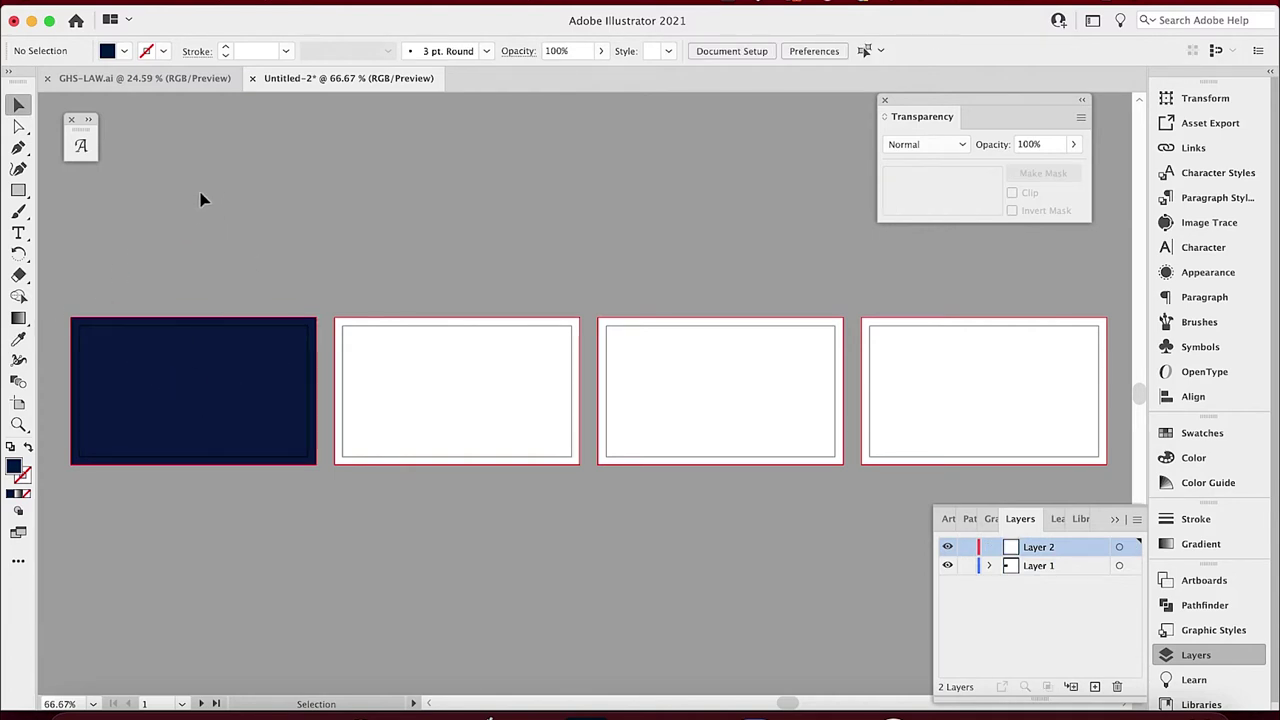
Check the GHS-LAW.ai logo, then duplicate the white rectangle below the second artboard.
click(198, 86)
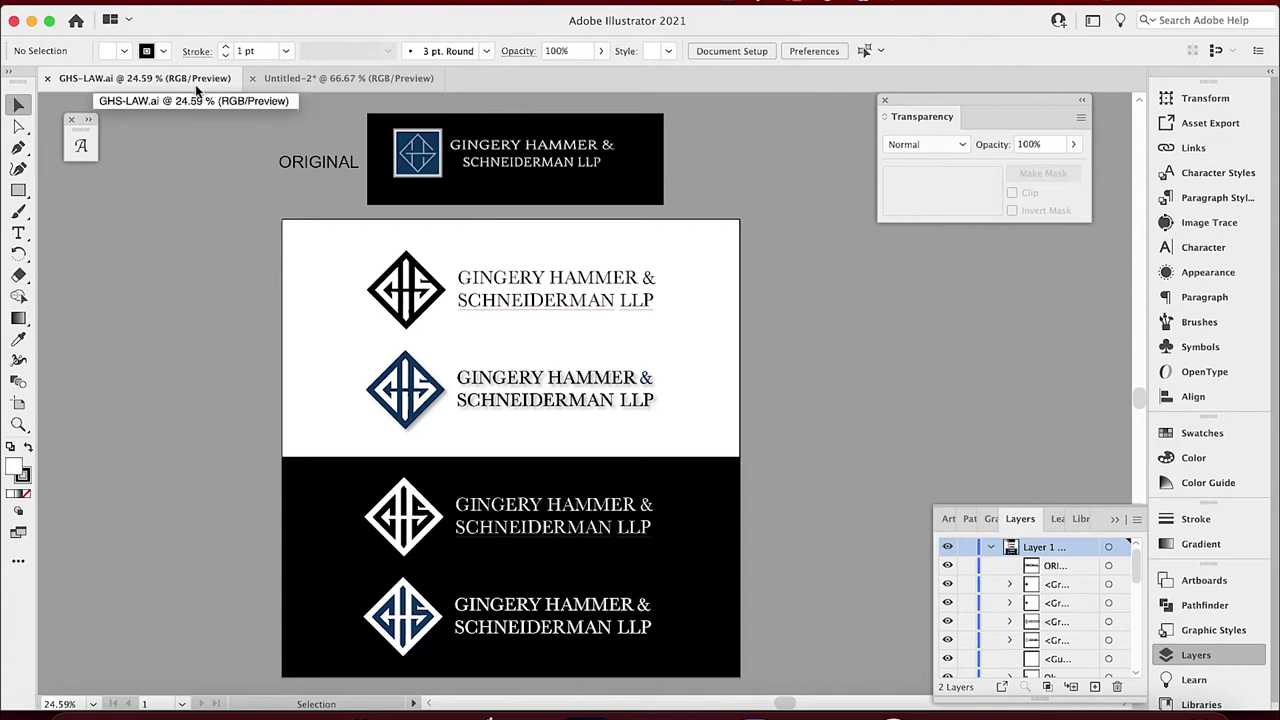
click(279, 88)
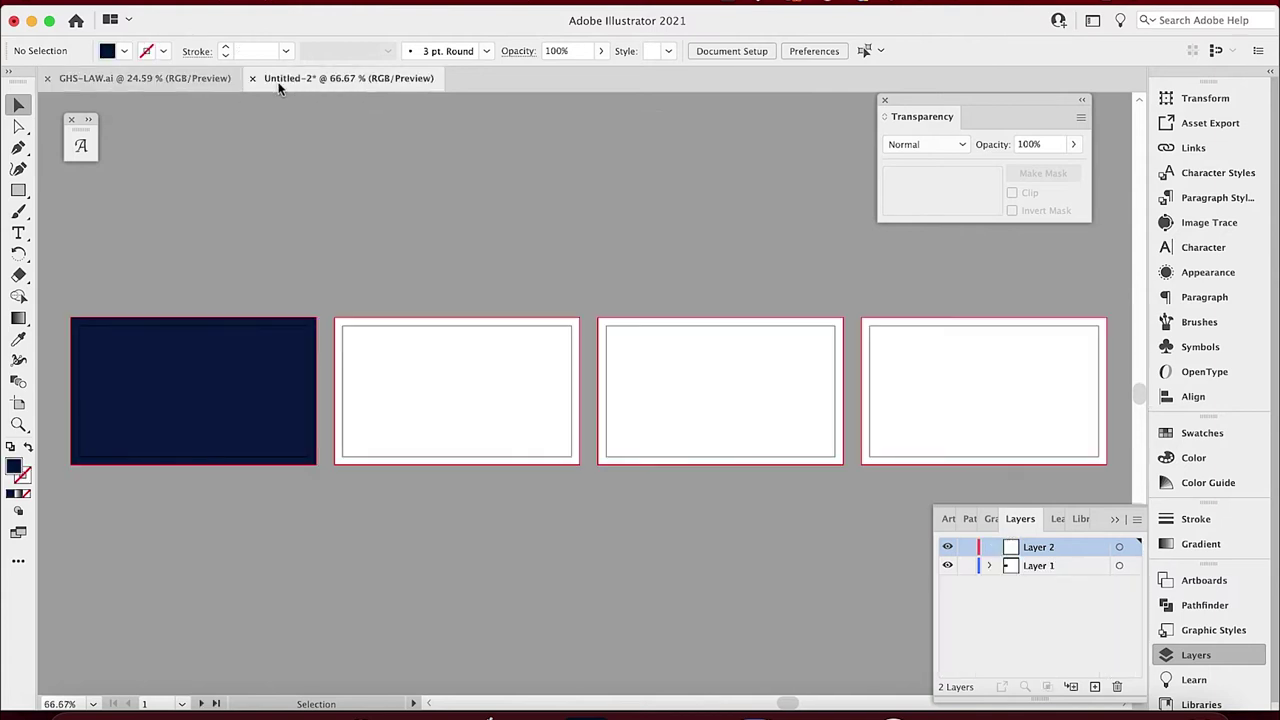
click(471, 391)
click(460, 151)
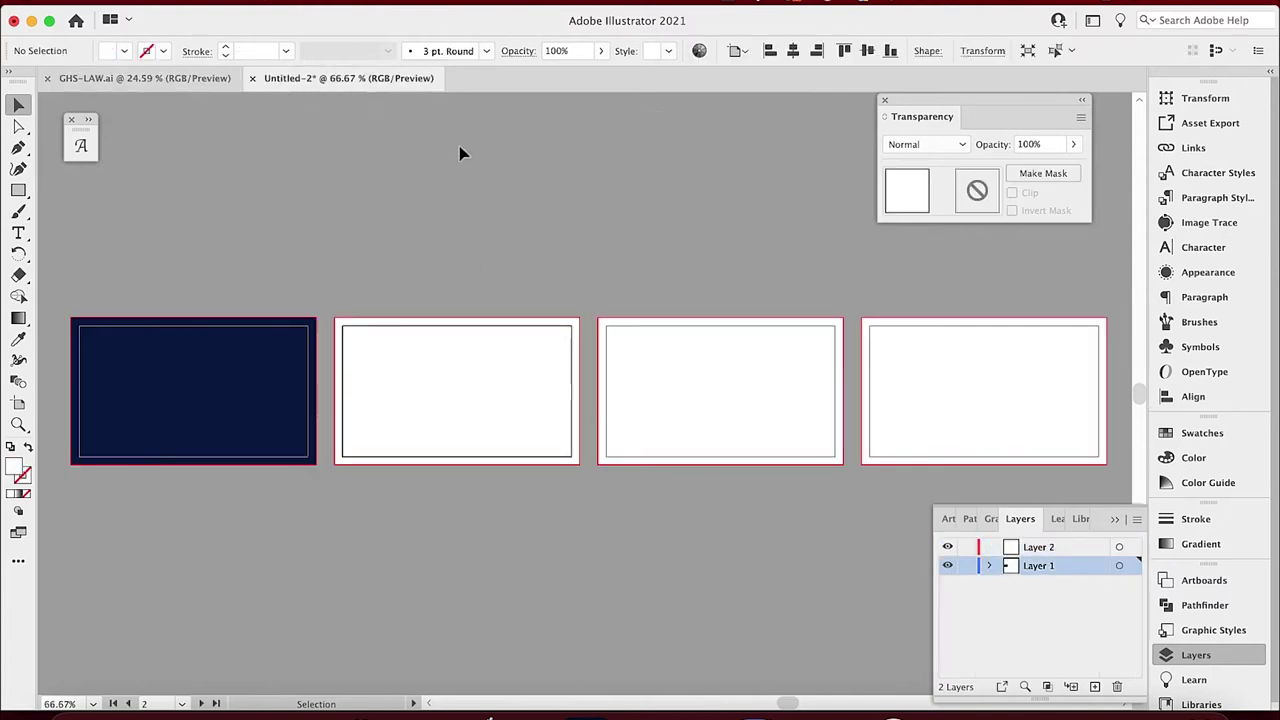
click(456, 352)
drag(471, 386, 466, 527)
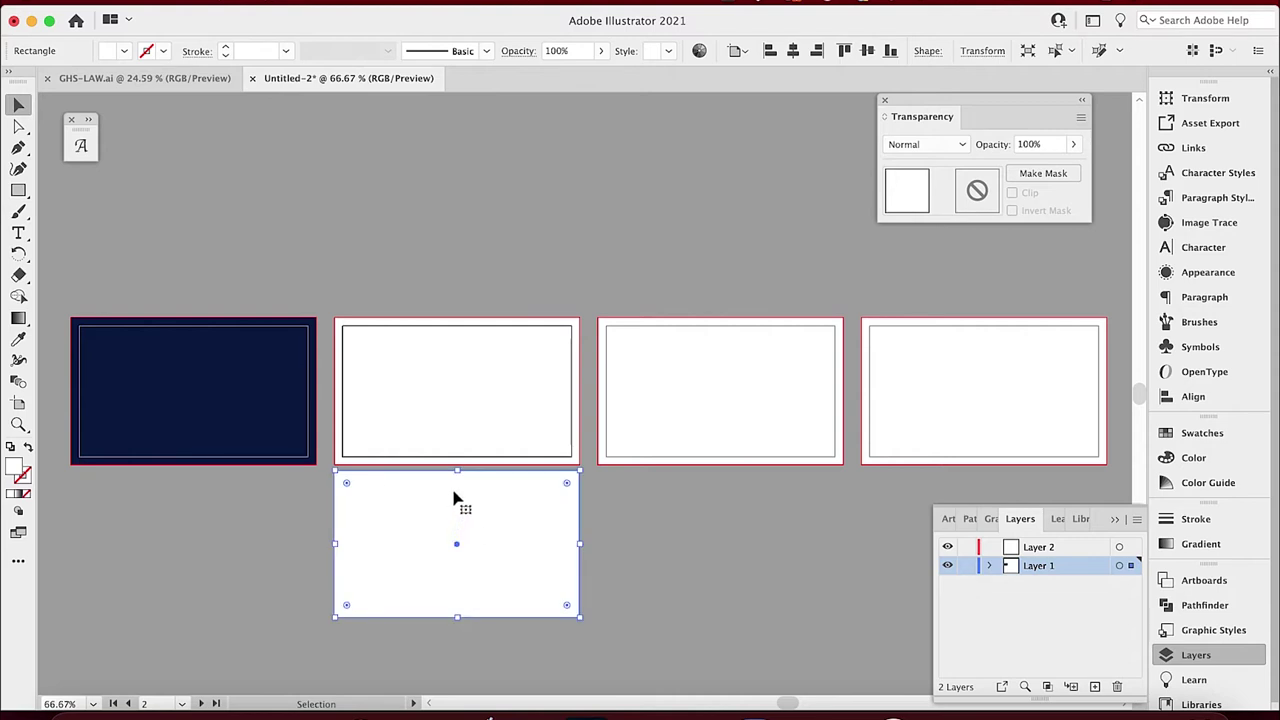
Show the rulers and drag a vertical guide through the middle of the second artboard.
click(236, 128)
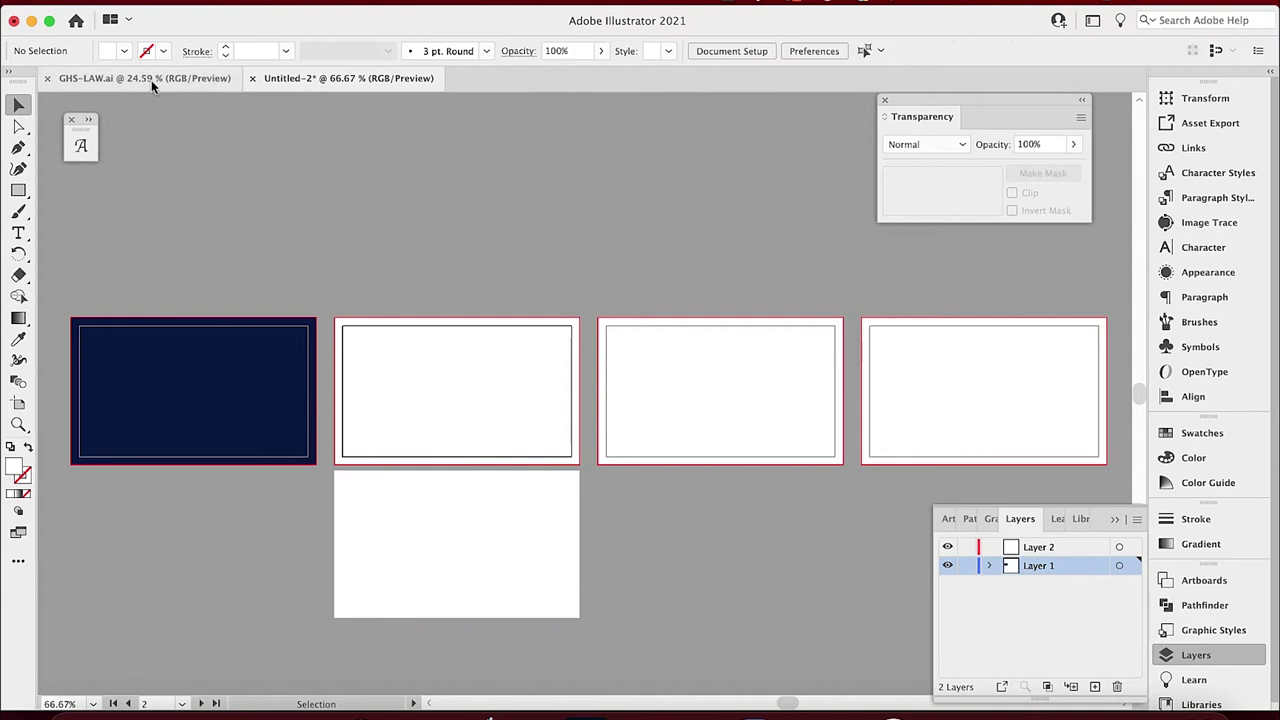
click(345, 556)
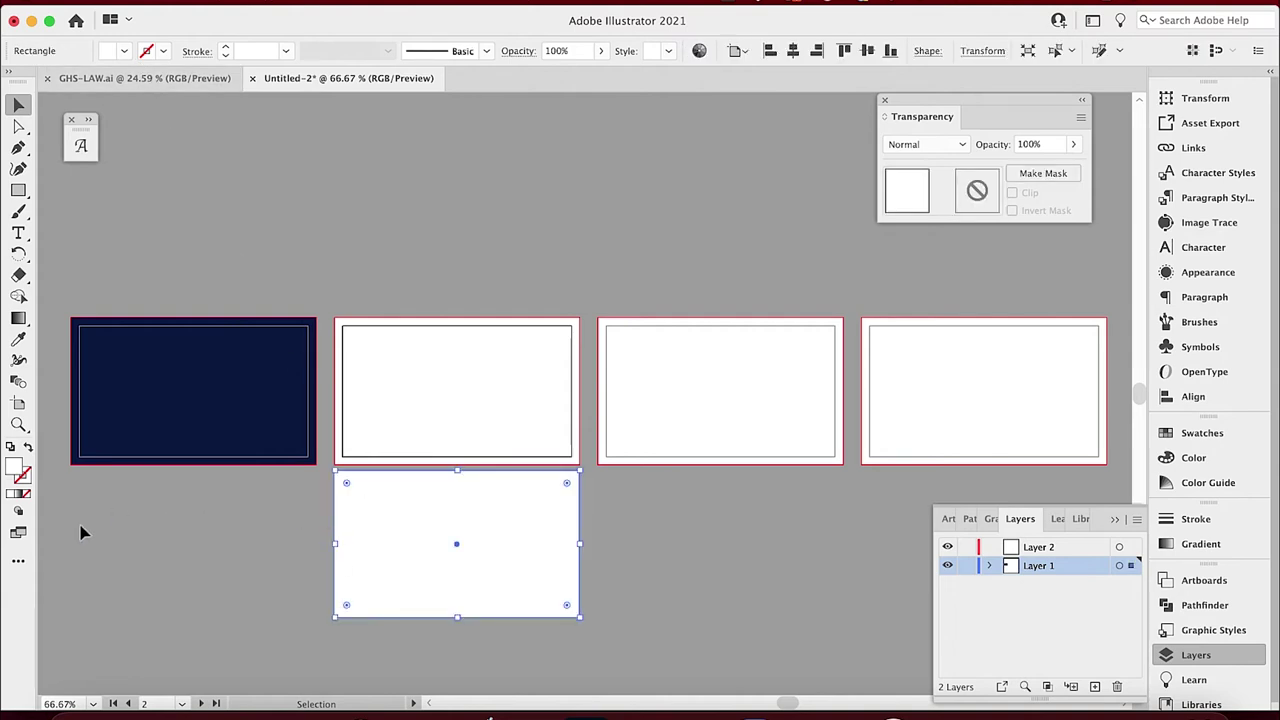
key(super+r)
drag(45, 541, 457, 492)
Narrow the lower white rectangle to half width and place it over artboard 2's right half.
click(490, 424)
click(419, 240)
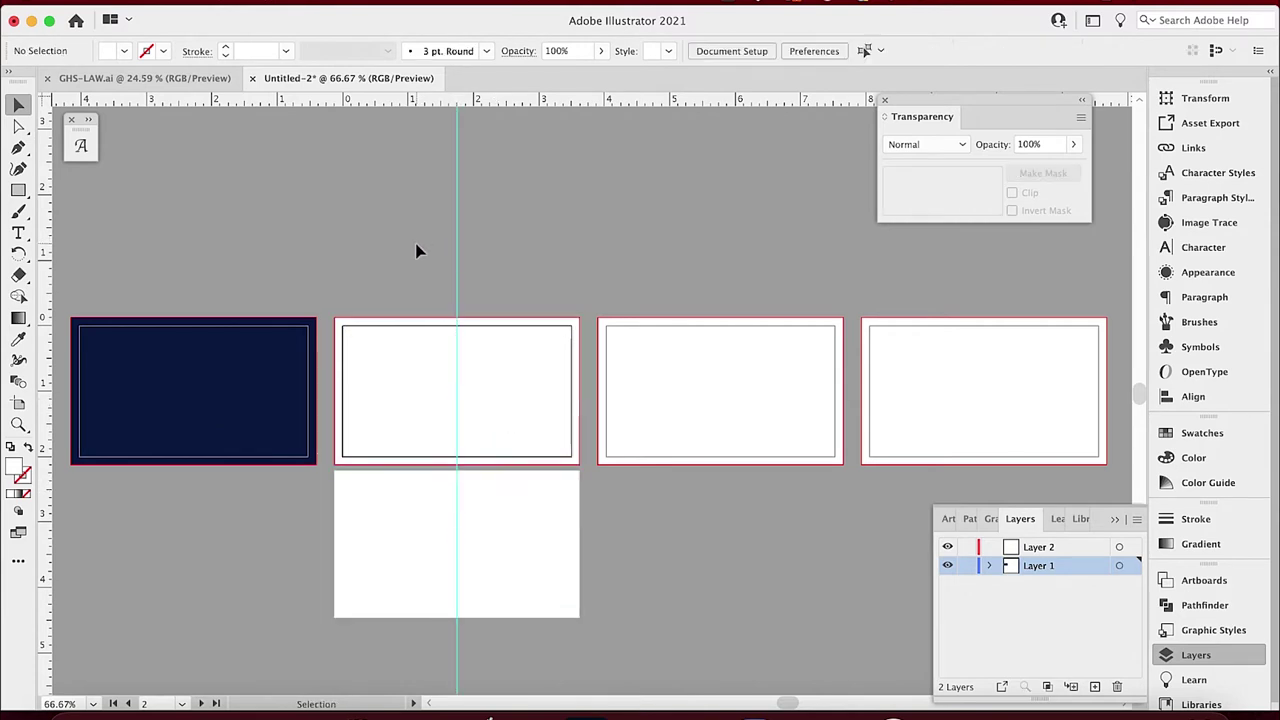
click(383, 555)
drag(337, 545, 454, 545)
drag(531, 571, 530, 418)
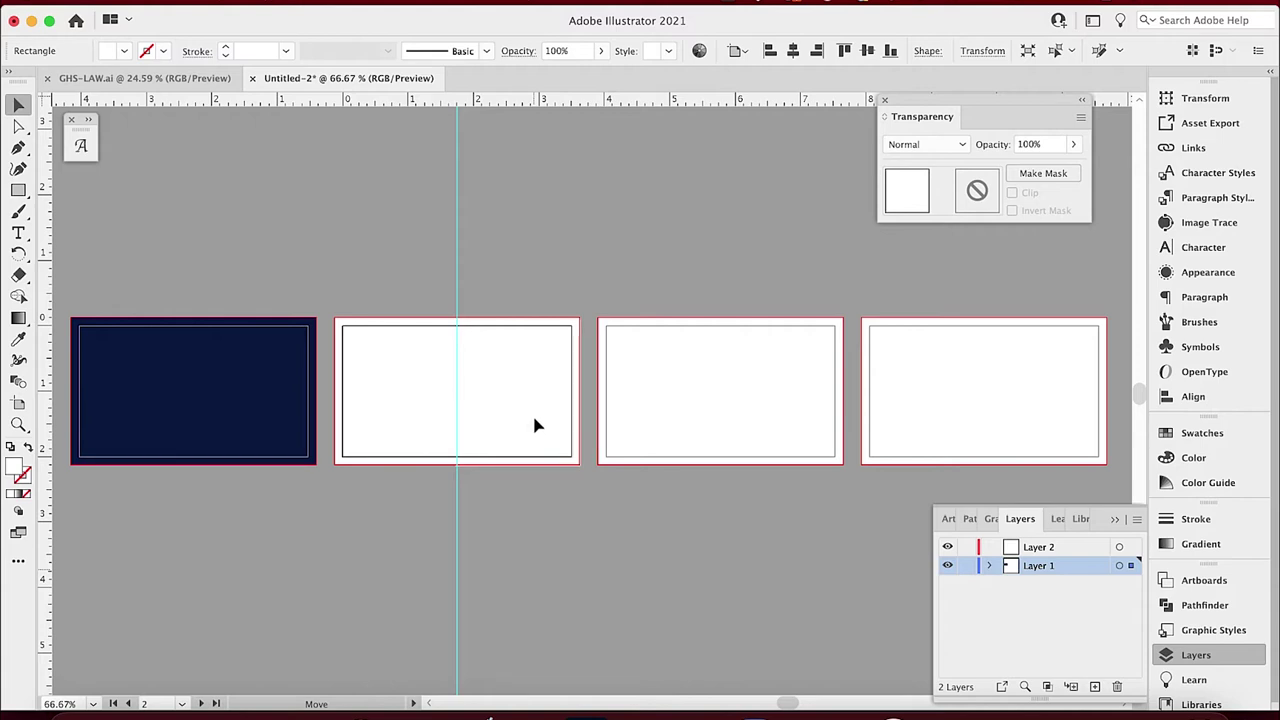
drag(532, 420, 532, 419)
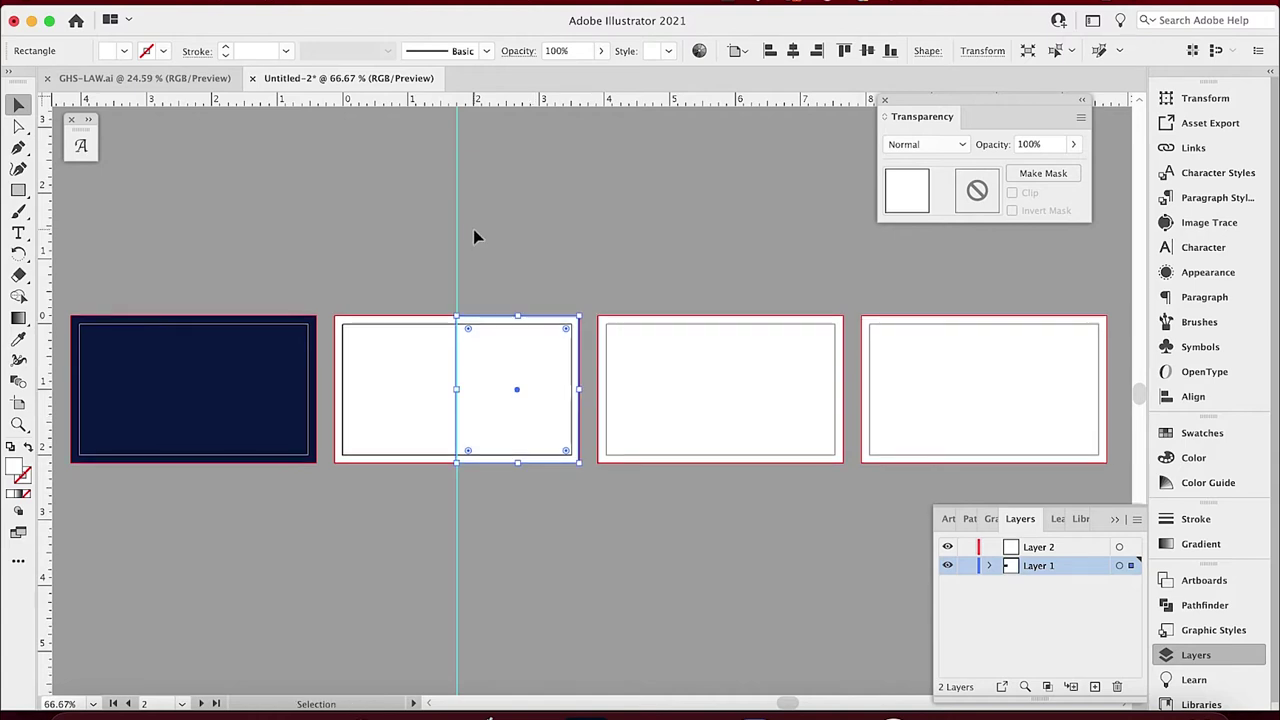
click(365, 222)
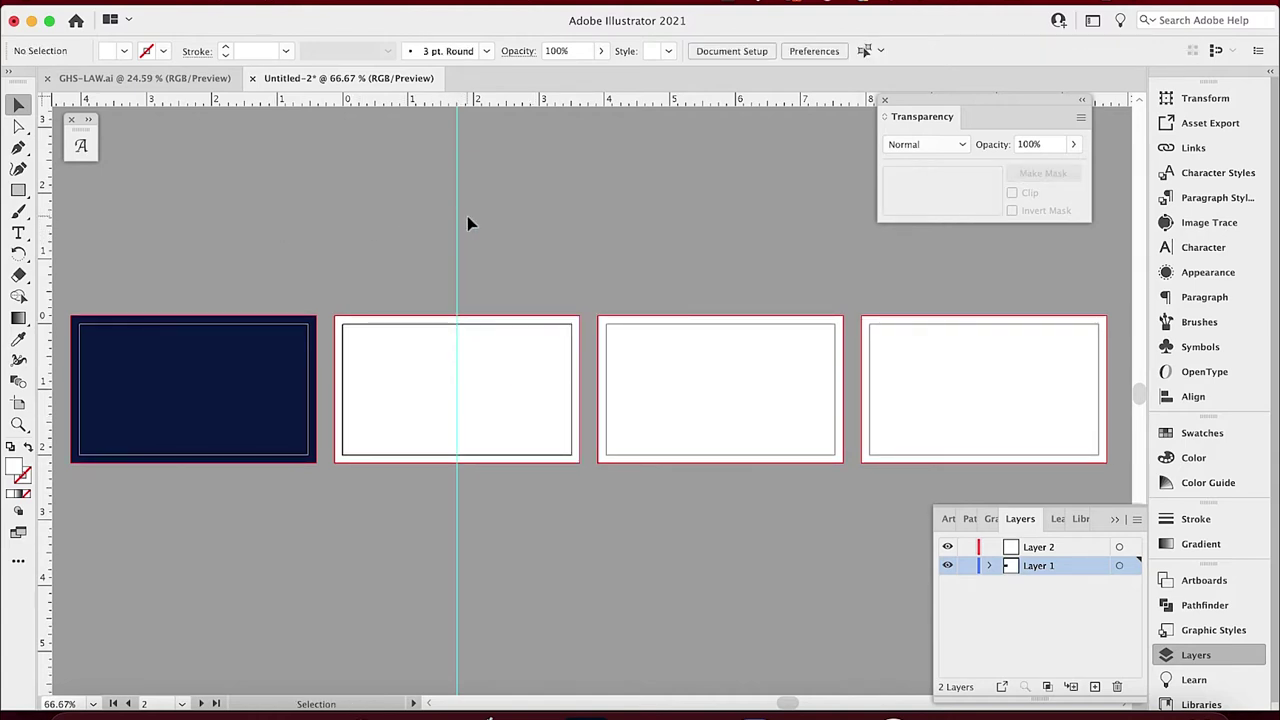
Unlock the guides via View > Guides > Unlock Guides.
click(418, 3)
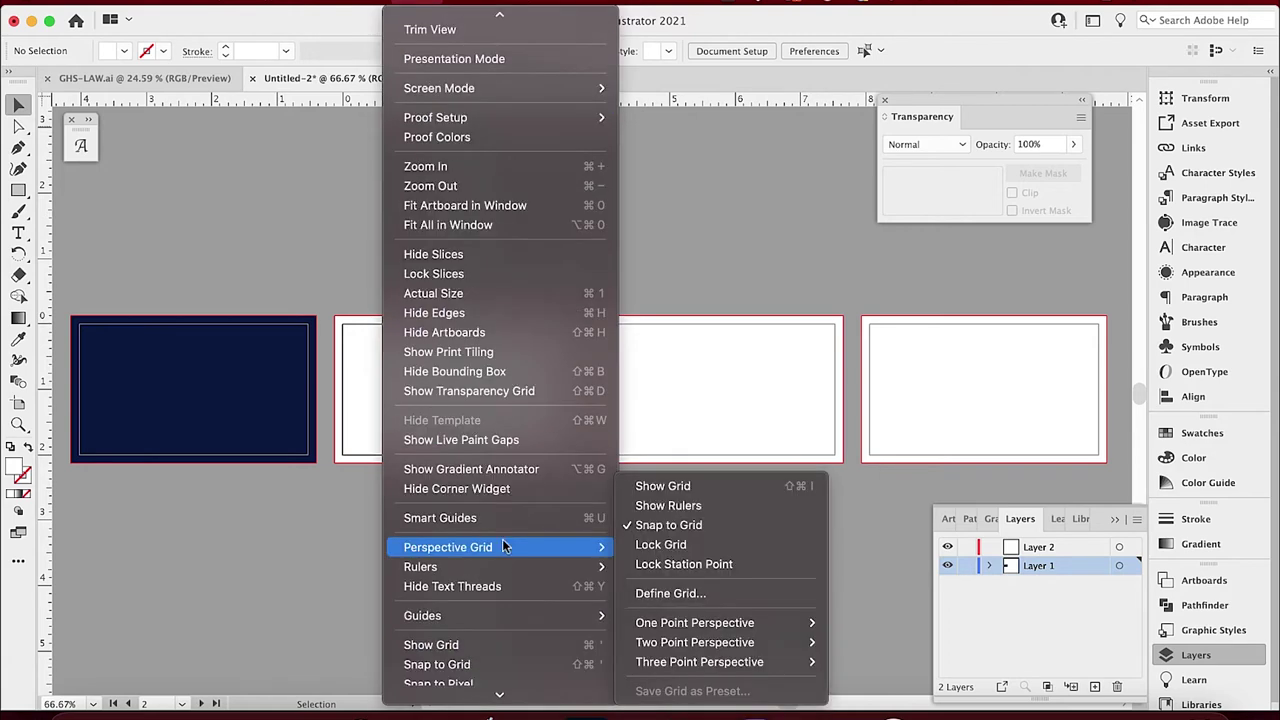
scroll(514, 569, down, 3)
mouse_move(511, 557)
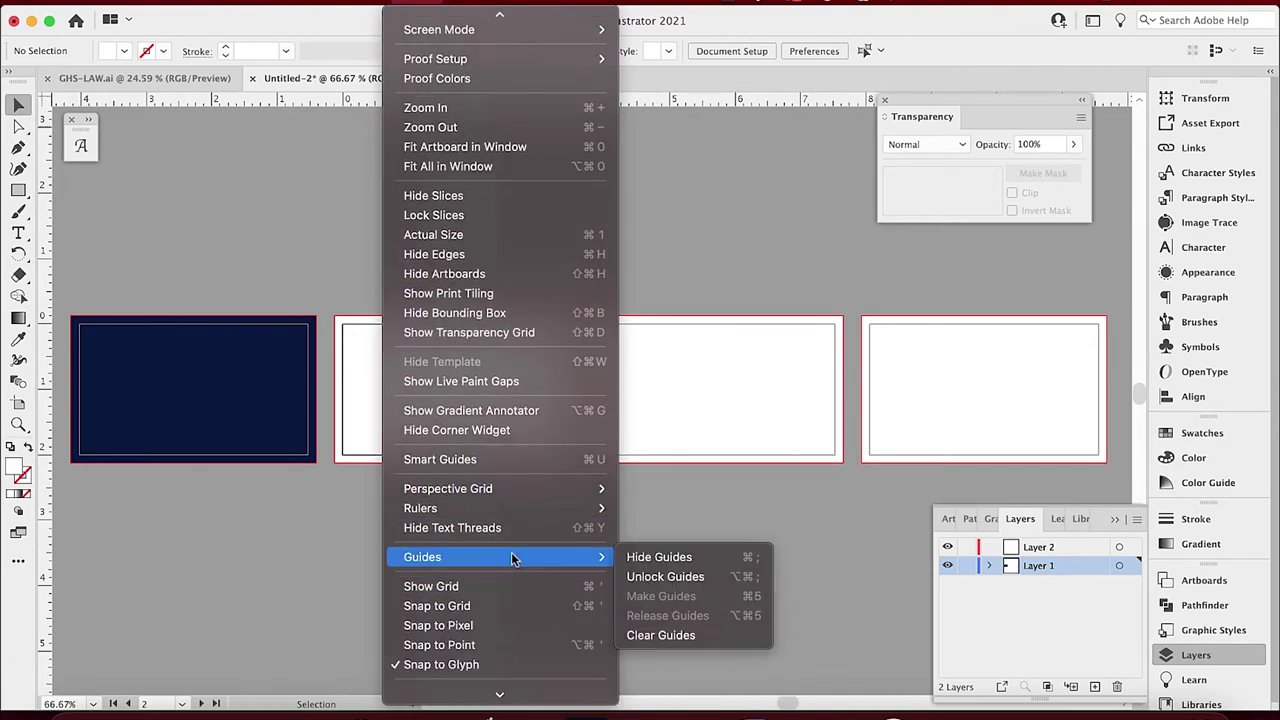
click(640, 577)
Move the vertical guide to the left, out of the way.
drag(460, 549, 40, 512)
key(super+z)
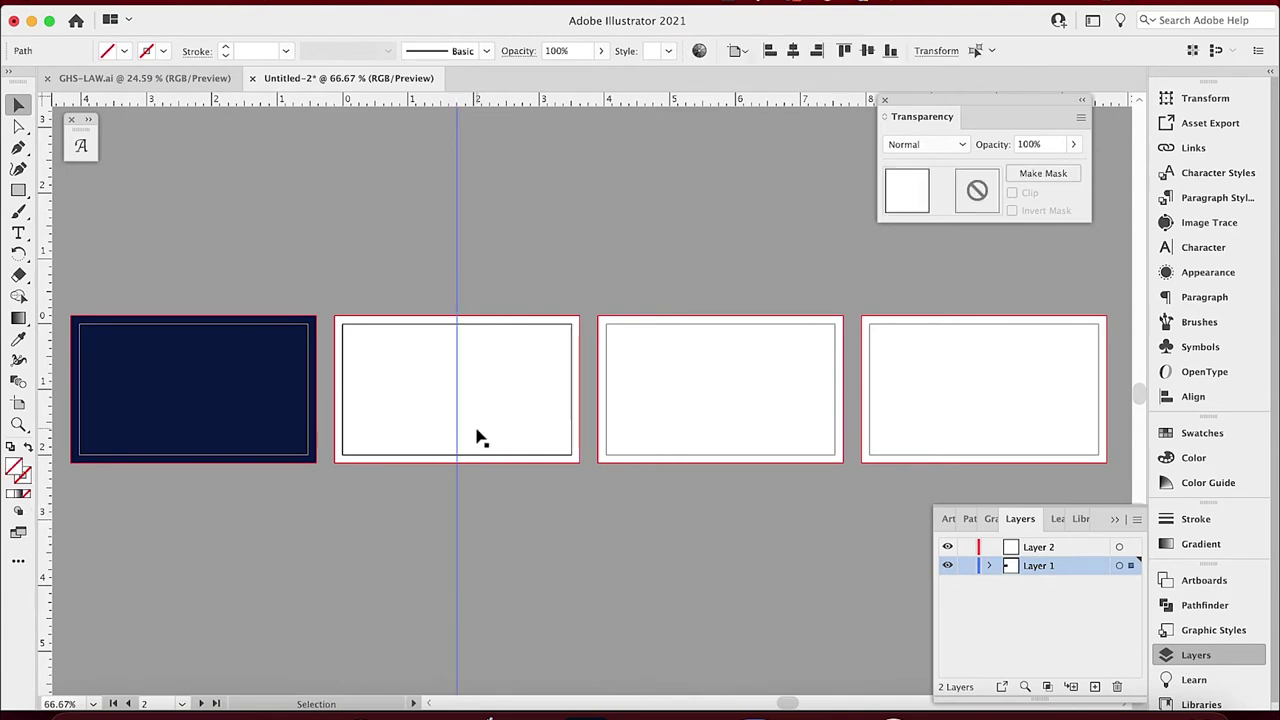
drag(455, 488, 328, 491)
click(447, 510)
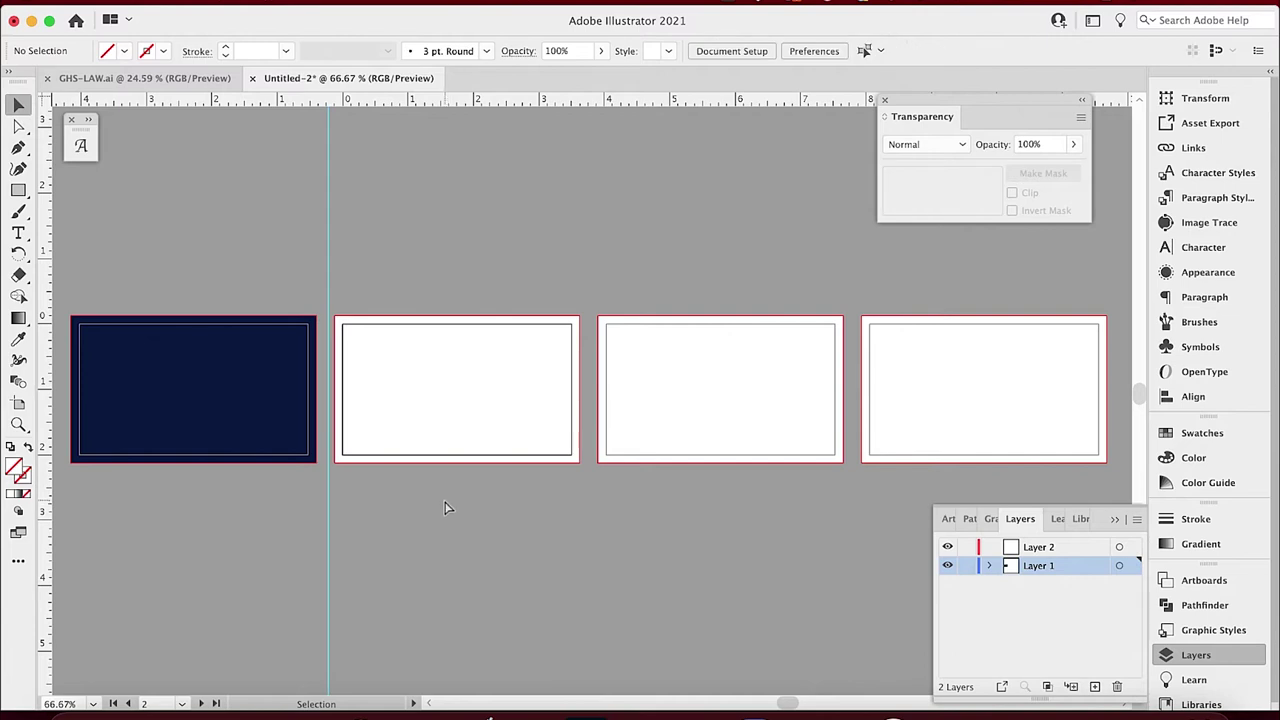
Fill the right-half rectangle with the first card's navy using the Eyedropper, nudging it slightly right.
key(super+equal)
key(super+equal)
click(280, 416)
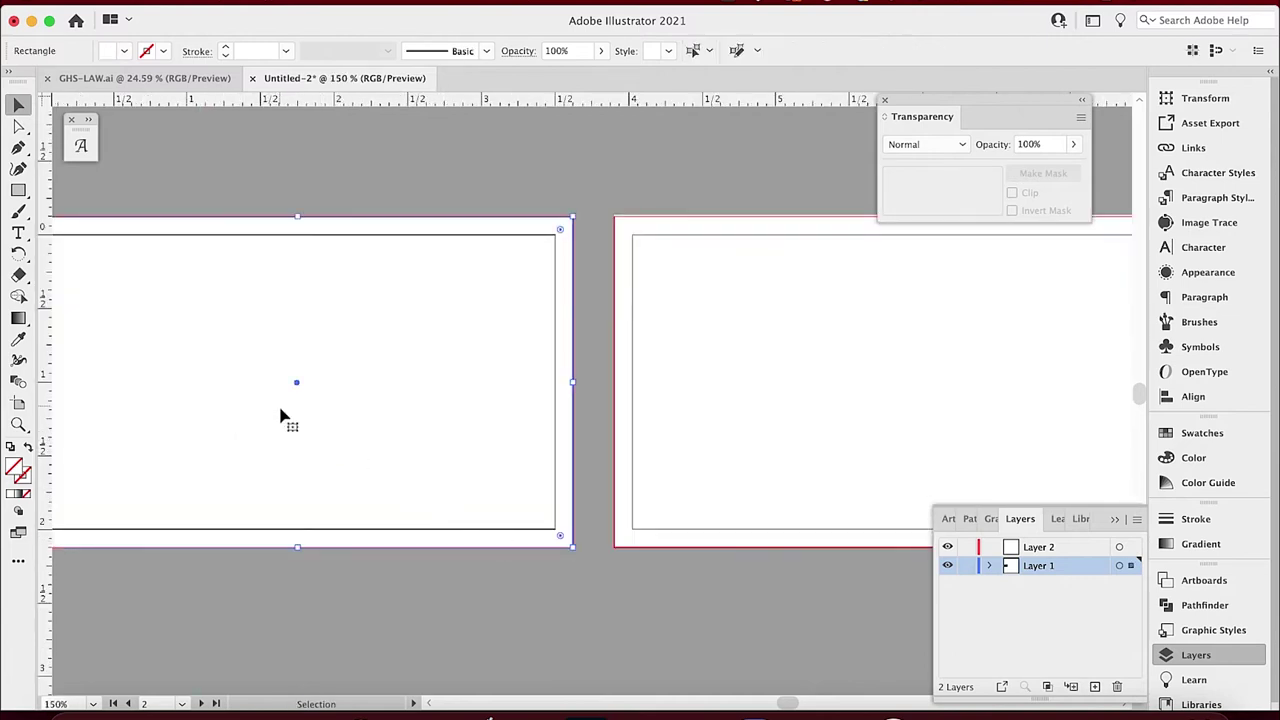
click(340, 408)
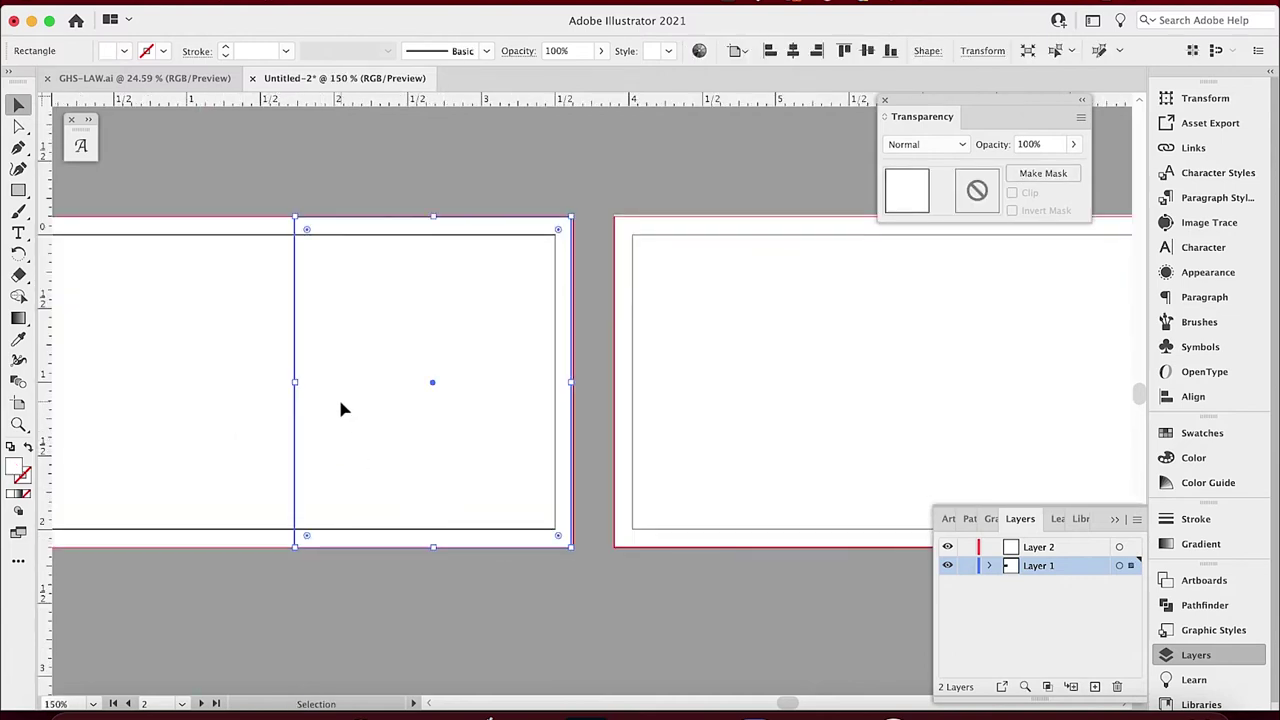
click(19, 341)
scroll(380, 394, left, 6)
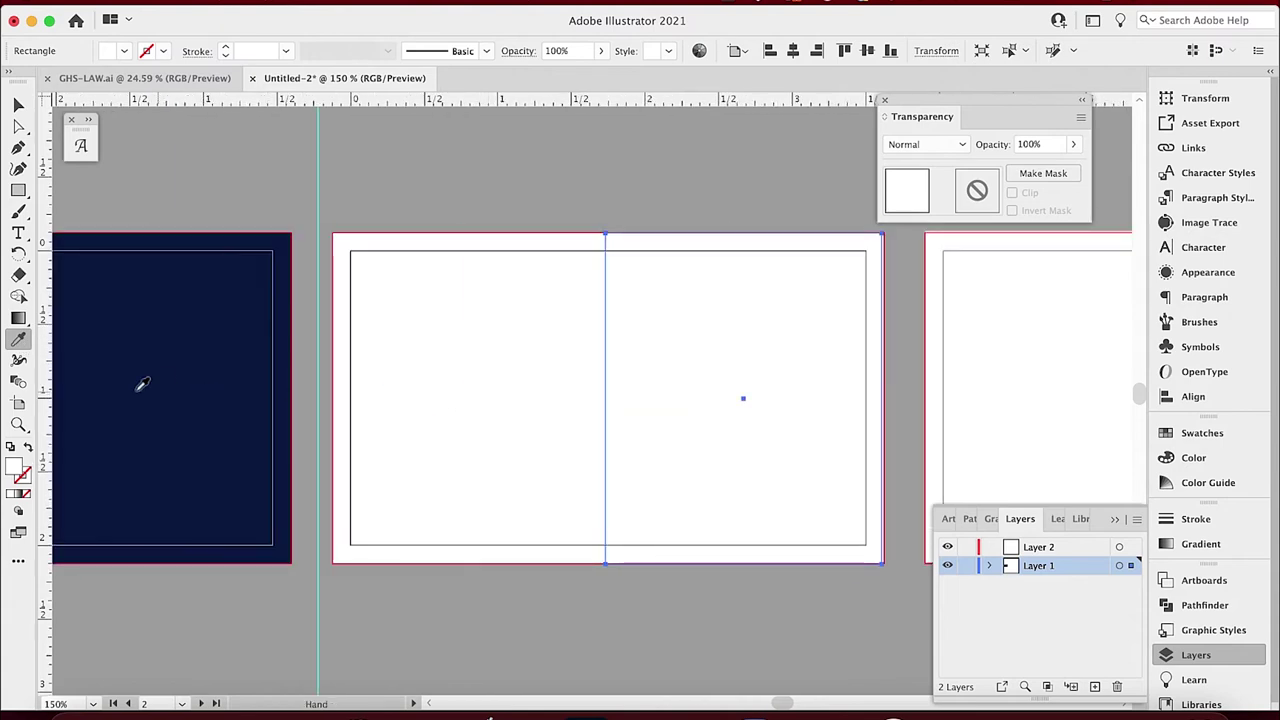
click(140, 380)
key(v)
drag(738, 466, 741, 466)
click(654, 177)
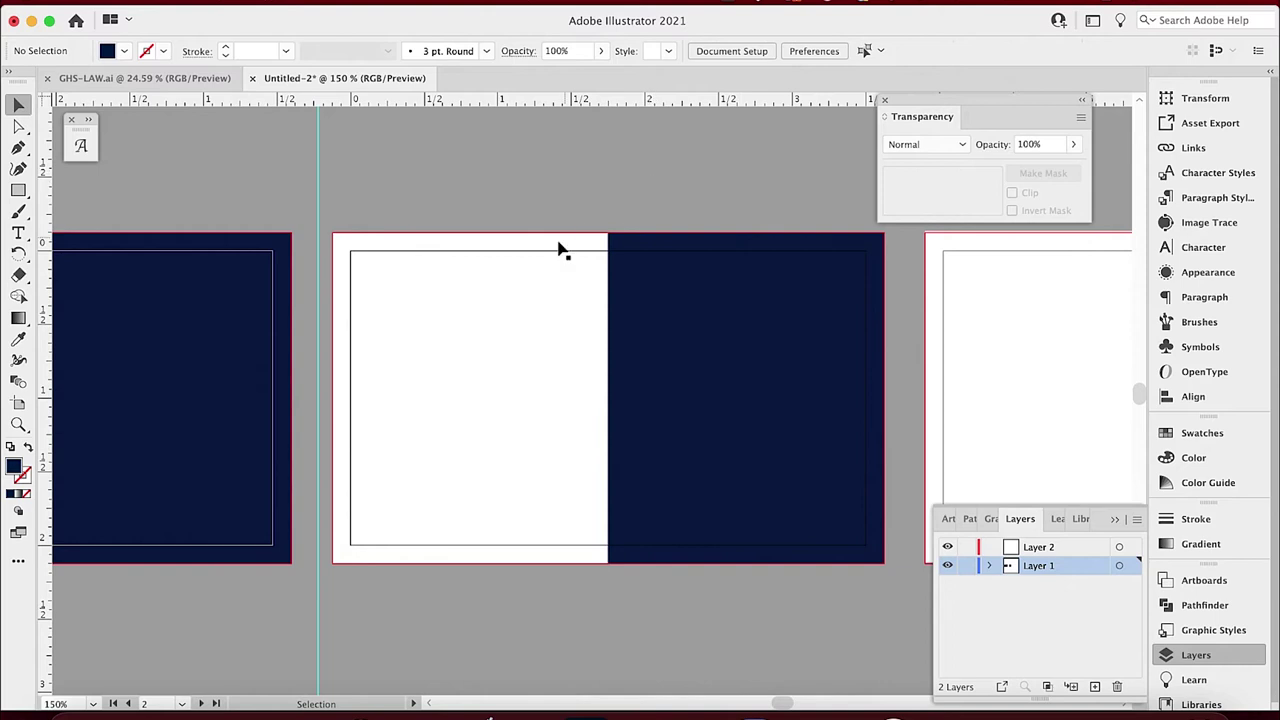
In GHS-LAW.ai, select the diamond logo and firm name and change its width in the Transform fields.
click(160, 78)
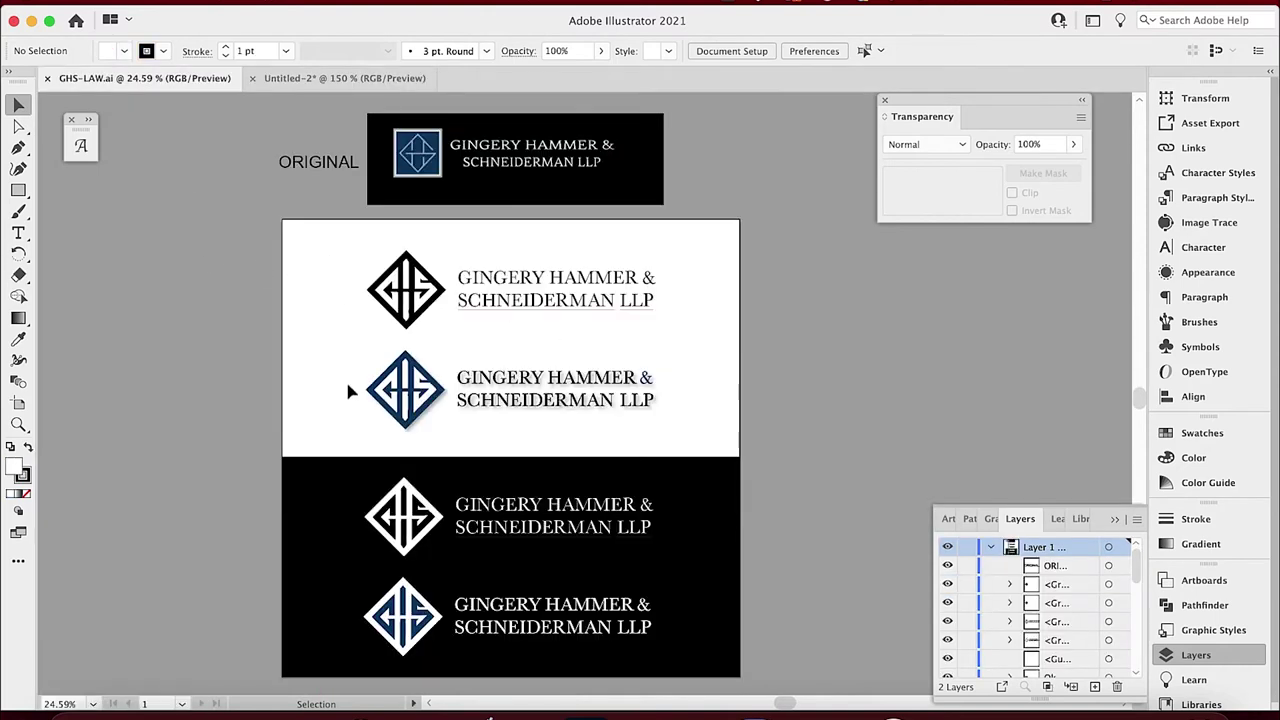
drag(340, 348, 698, 437)
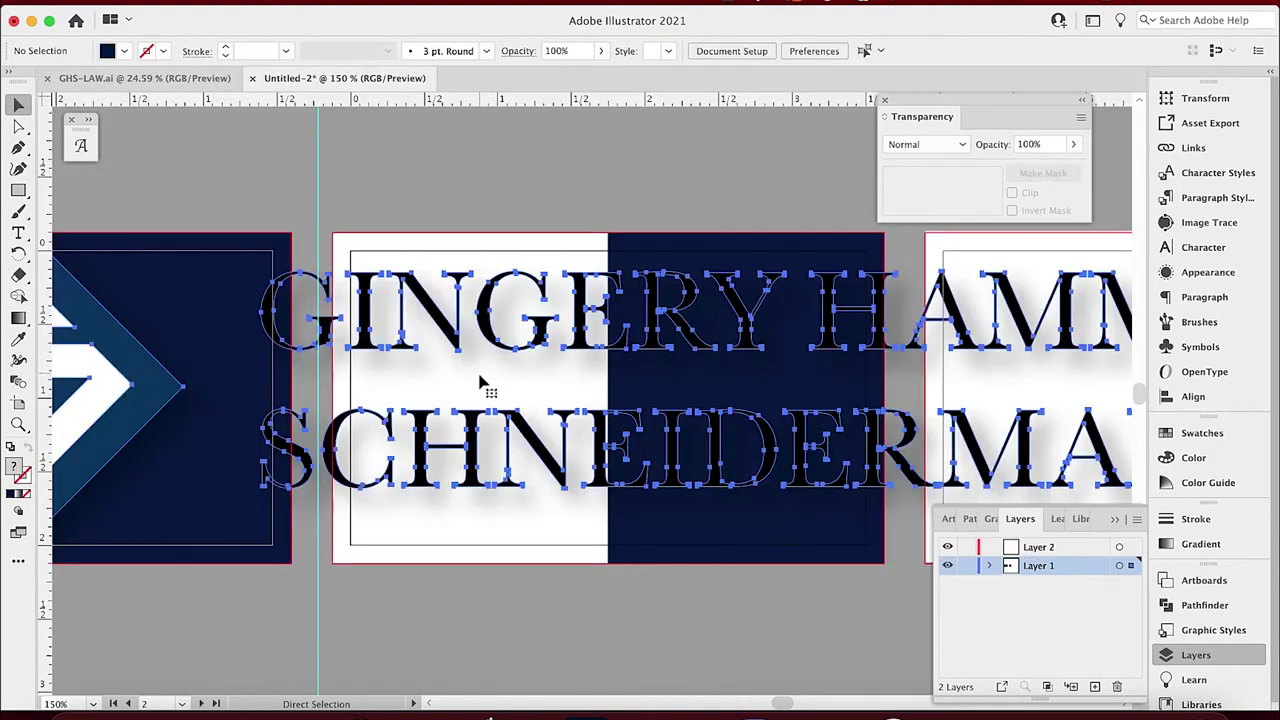
key(v)
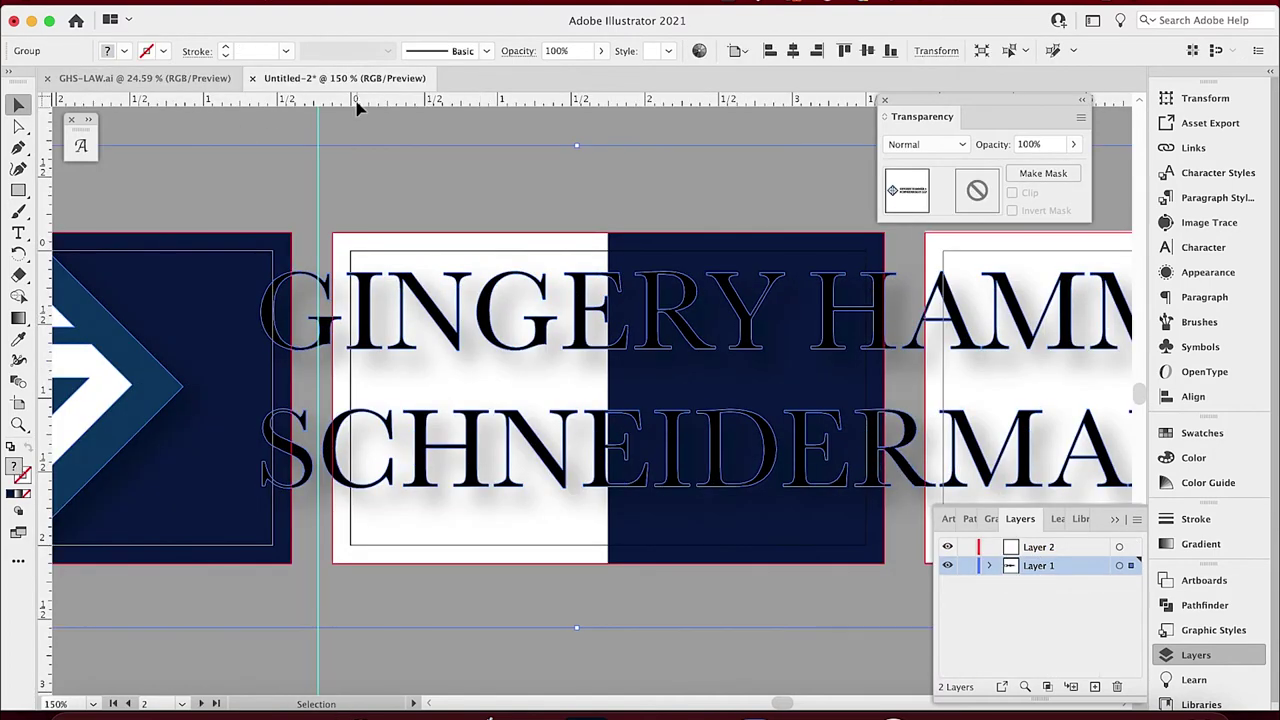
click(940, 51)
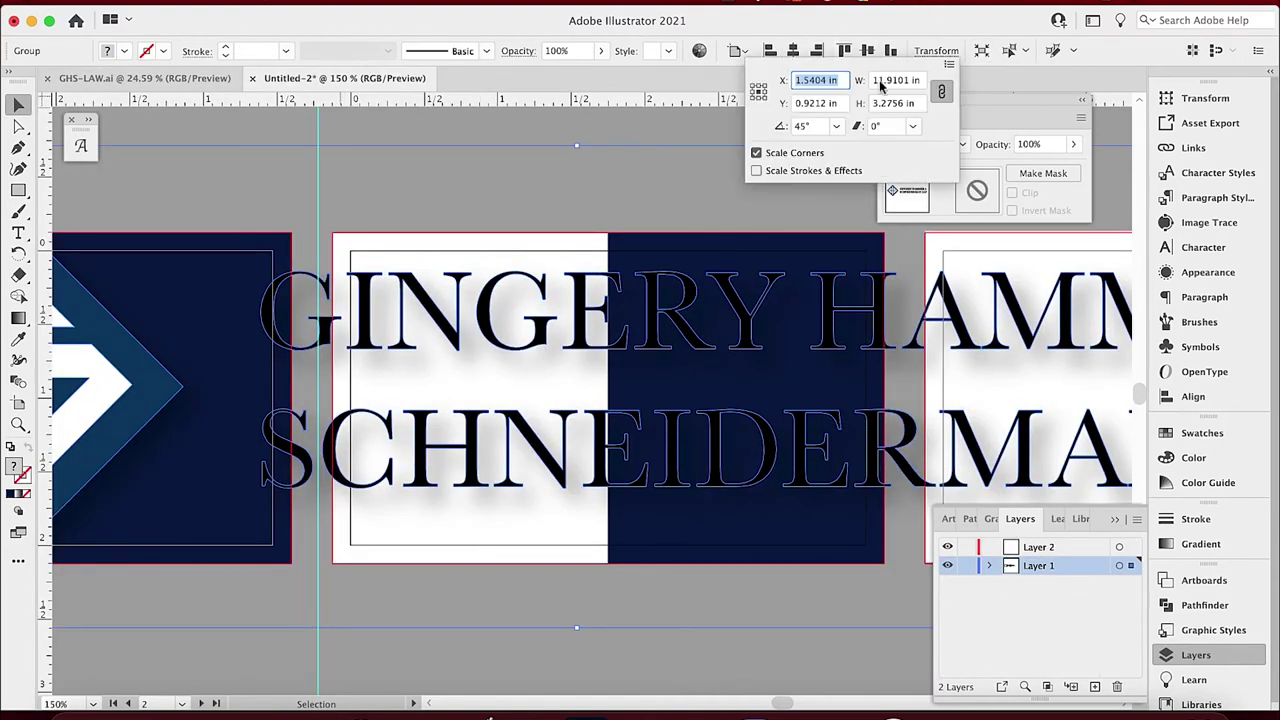
click(907, 82)
text(7)
key(Return)
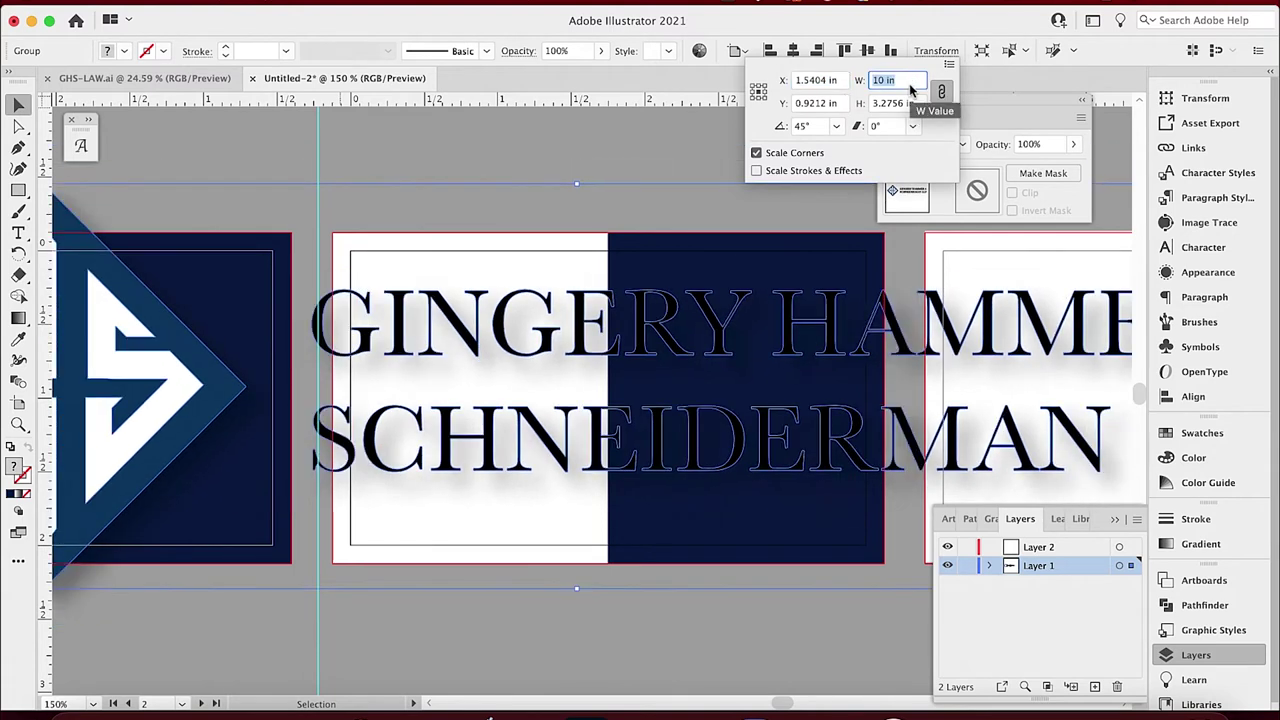
text(3)
key(Return)
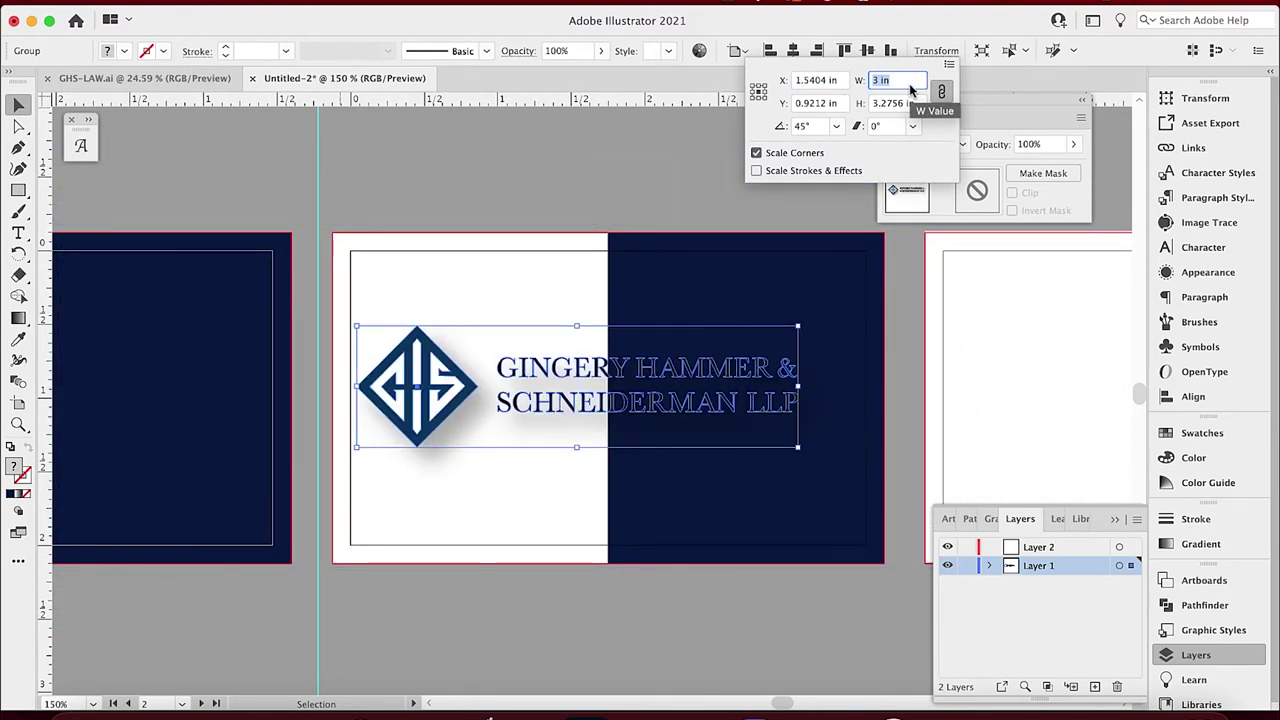
Delete the firm name from inside the isolated logo group.
click(545, 166)
click(572, 376)
double_click(575, 372)
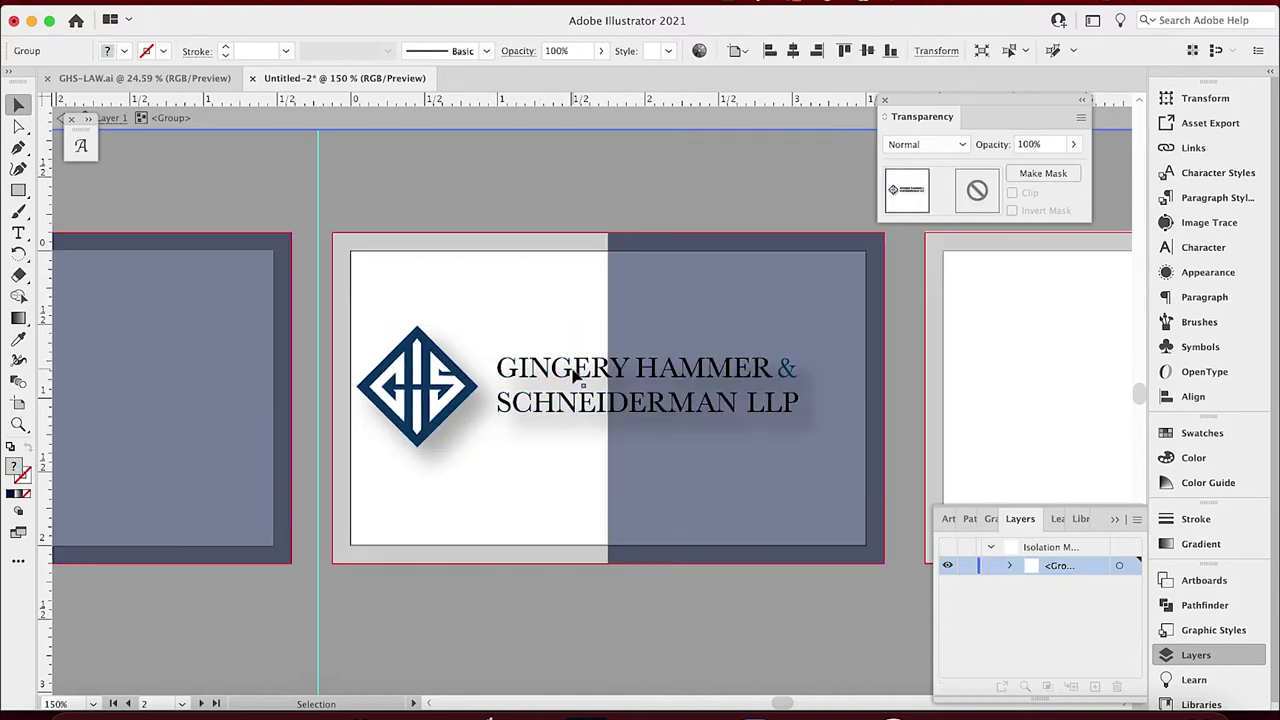
click(575, 376)
key(BackSpace)
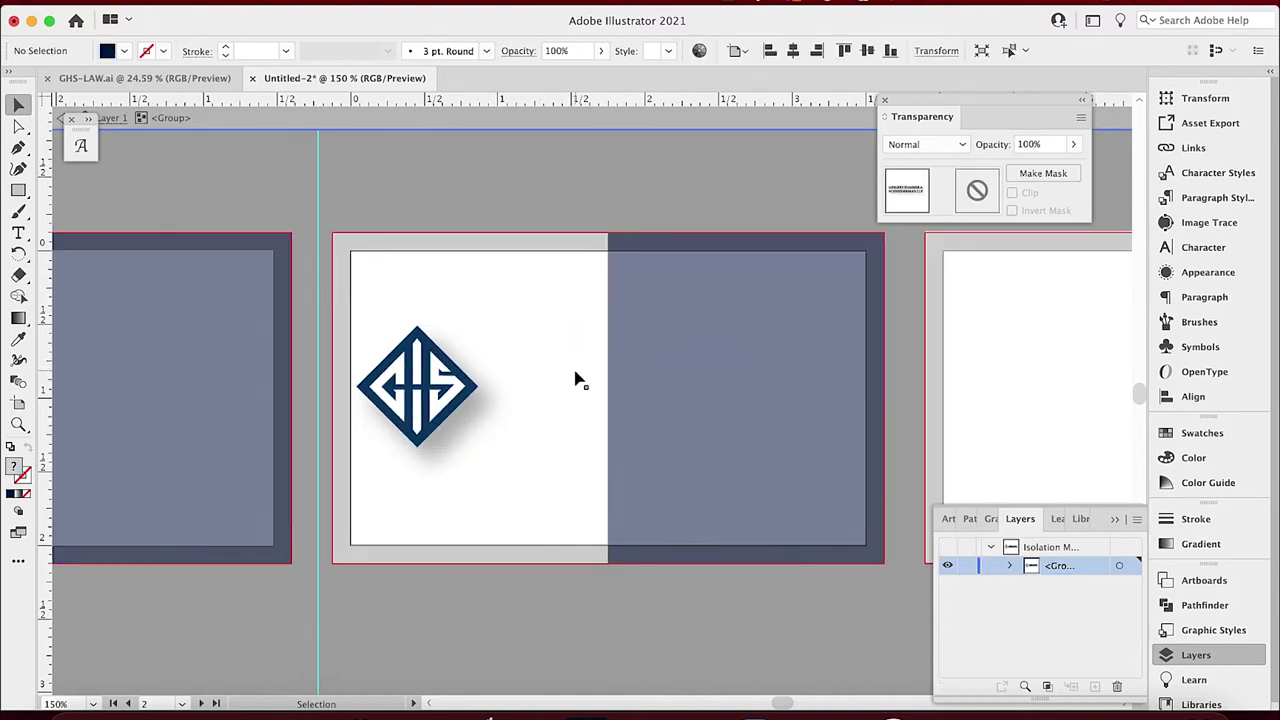
double_click(575, 176)
Move the logo further right and select it with both background rectangles.
drag(430, 386, 485, 397)
click(485, 397)
click(449, 191)
drag(422, 202, 508, 545)
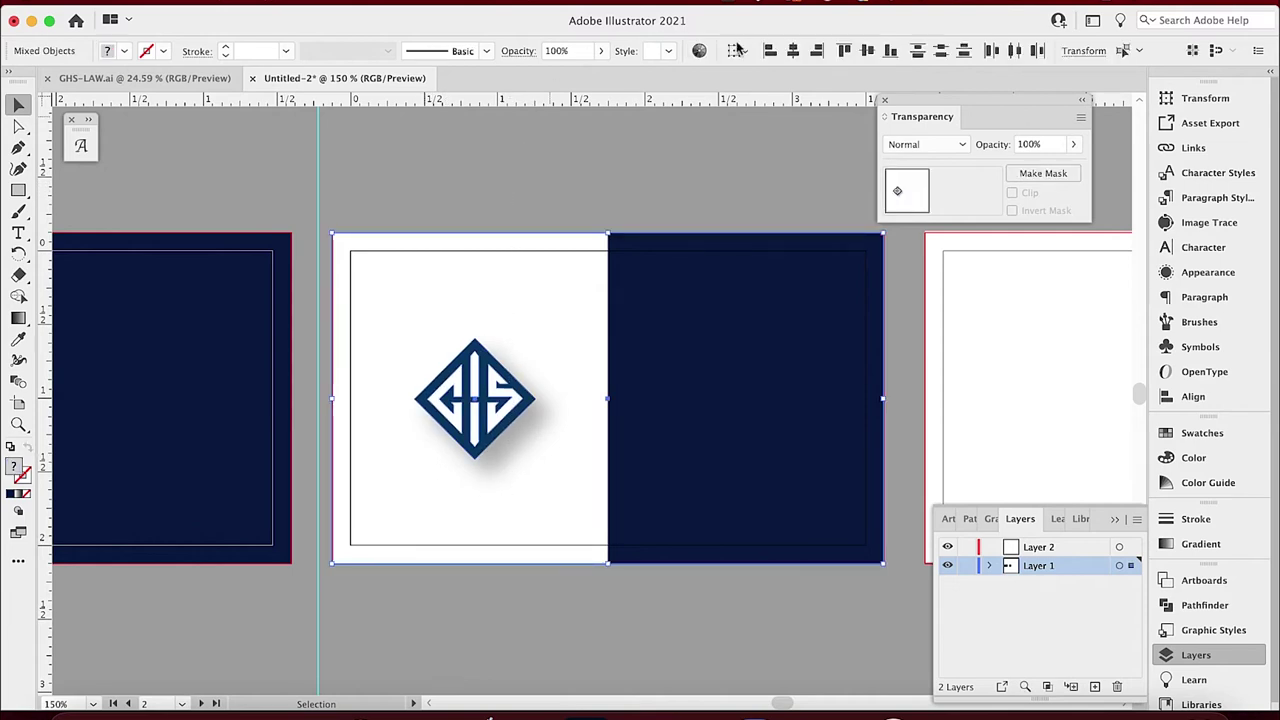
Align the logo and rectangles to horizontal and vertical centres, positioning the logo across the split.
click(793, 51)
click(869, 53)
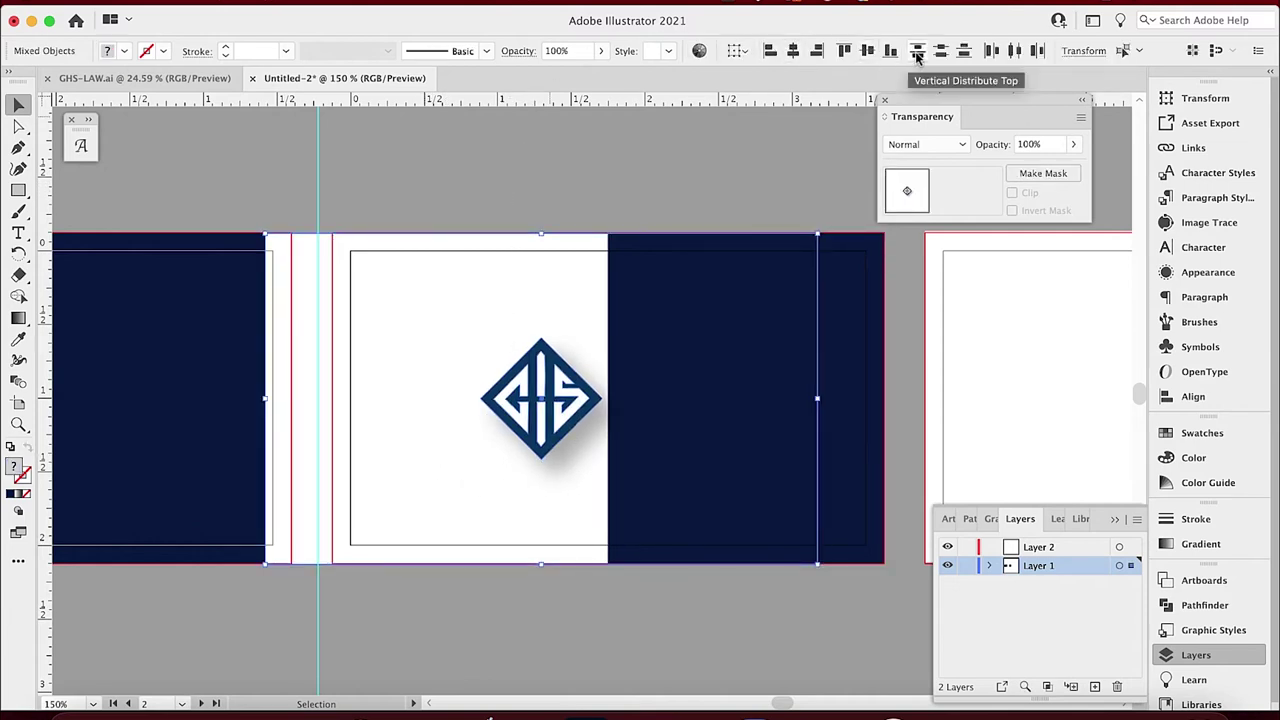
drag(409, 305, 471, 308)
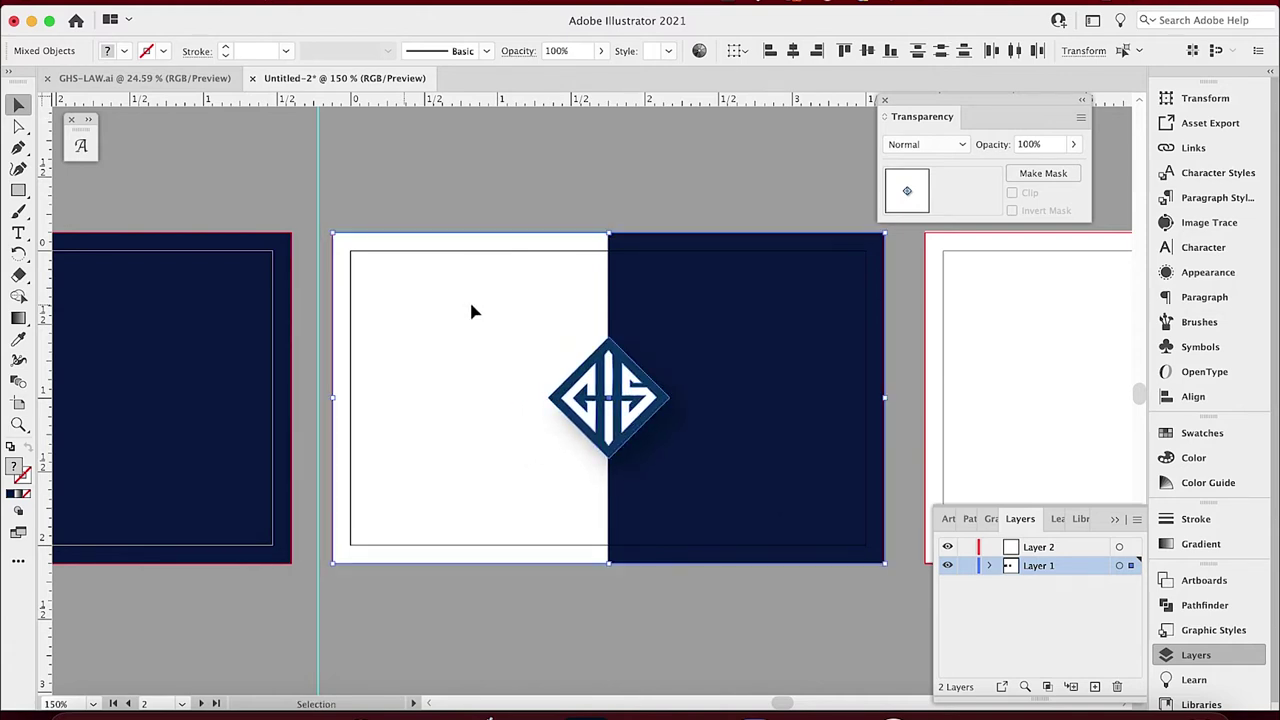
click(561, 148)
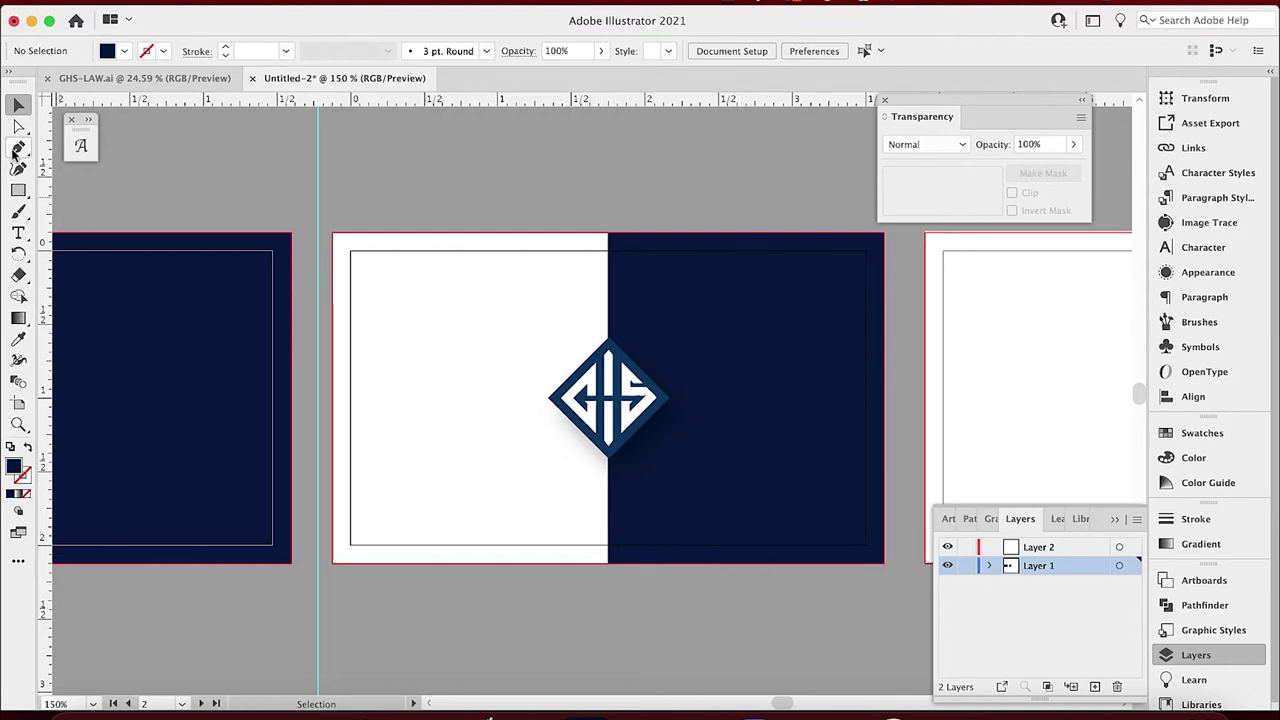
Draw a white pointed shape with the Pen tool extending into the navy half.
click(18, 147)
click(599, 319)
click(679, 405)
key(v)
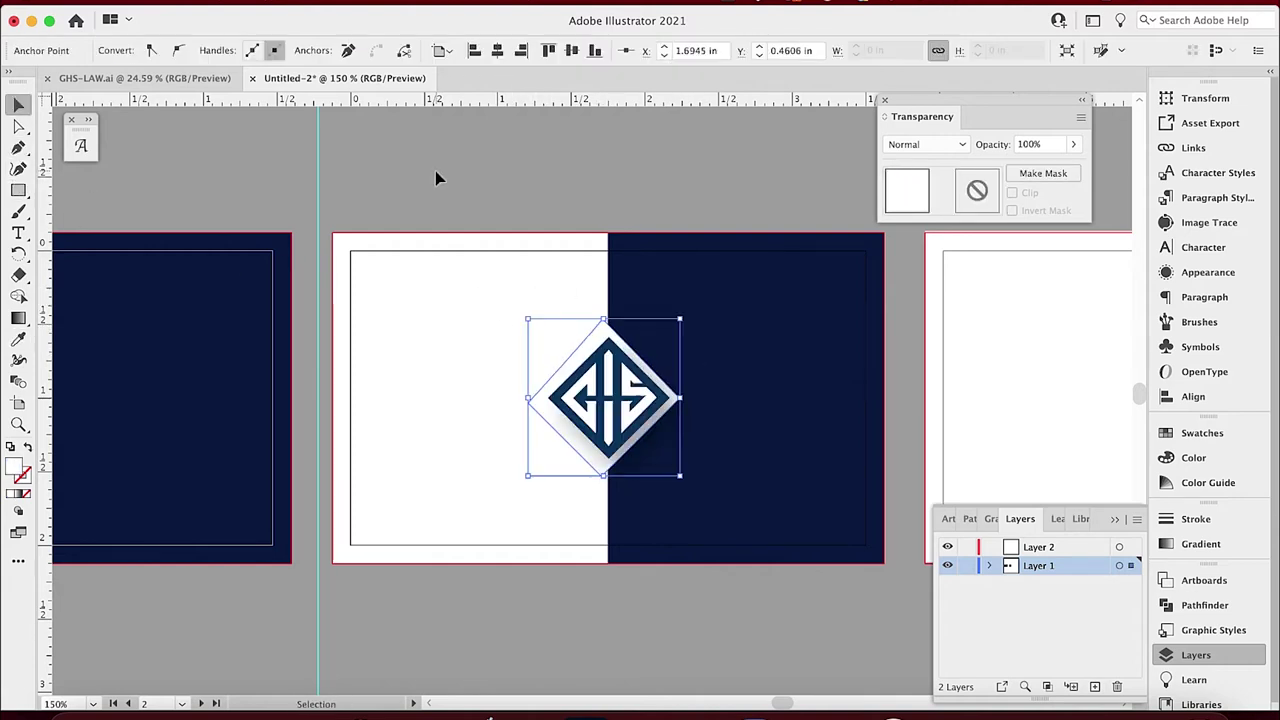
click(577, 177)
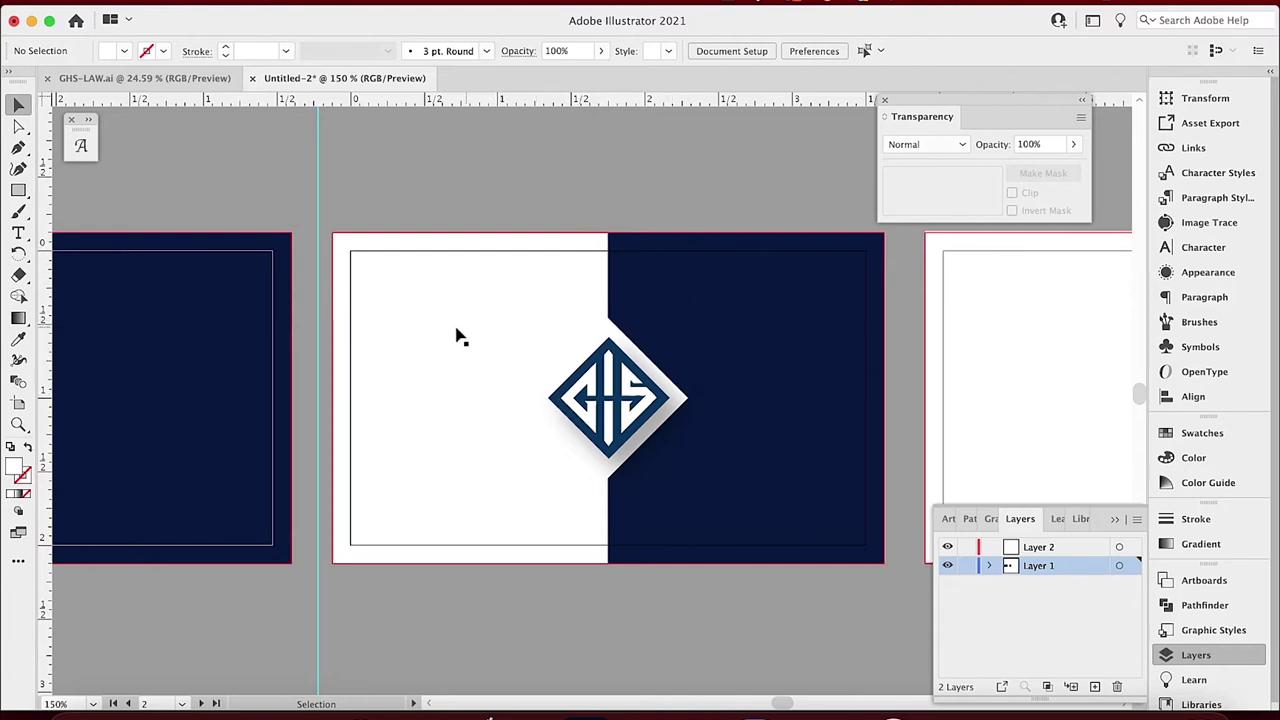
Paste the firm name, shrink it, and move it to the white half's bottom left.
key(cmd+v)
drag(529, 357, 464, 279)
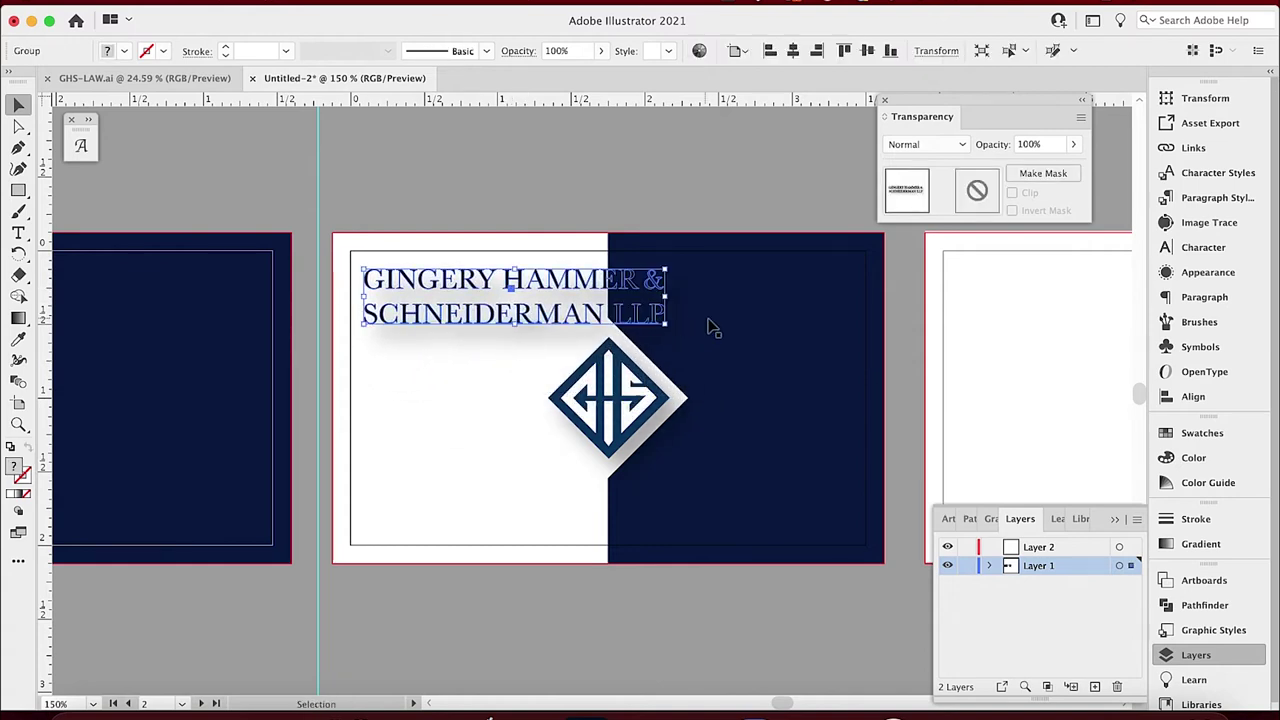
drag(668, 328, 597, 318)
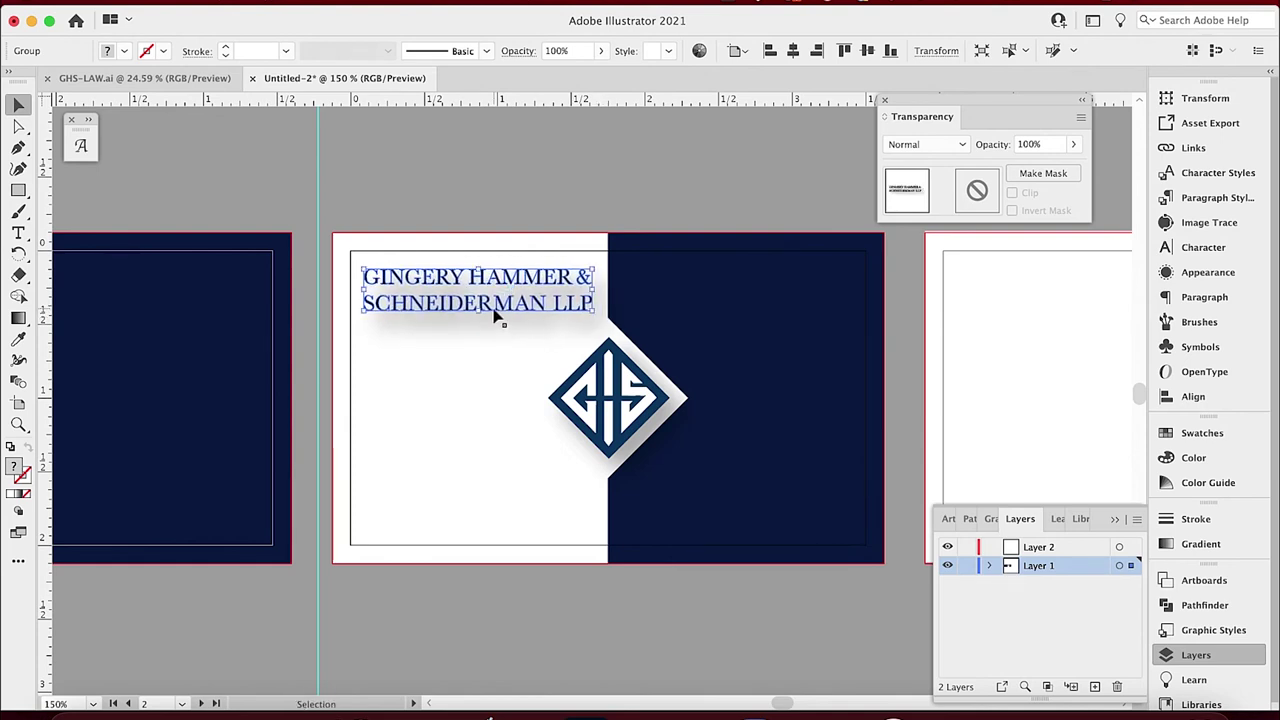
click(408, 205)
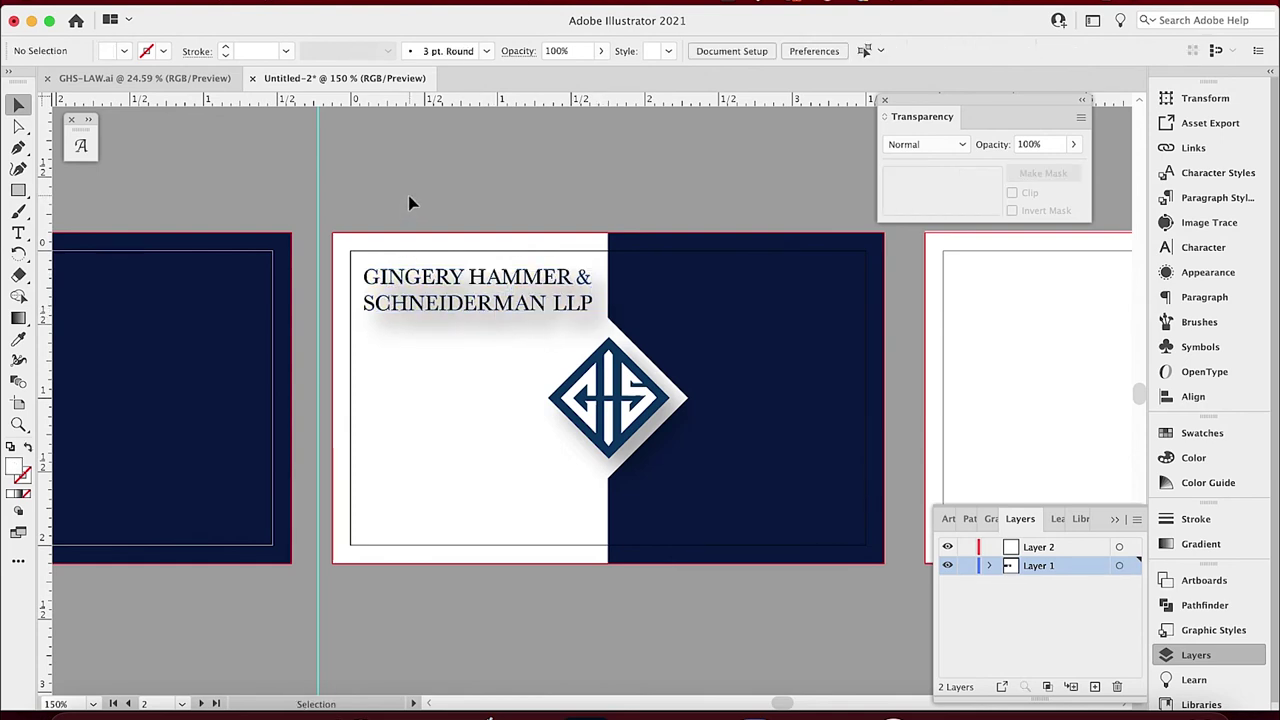
drag(465, 318, 466, 532)
click(476, 185)
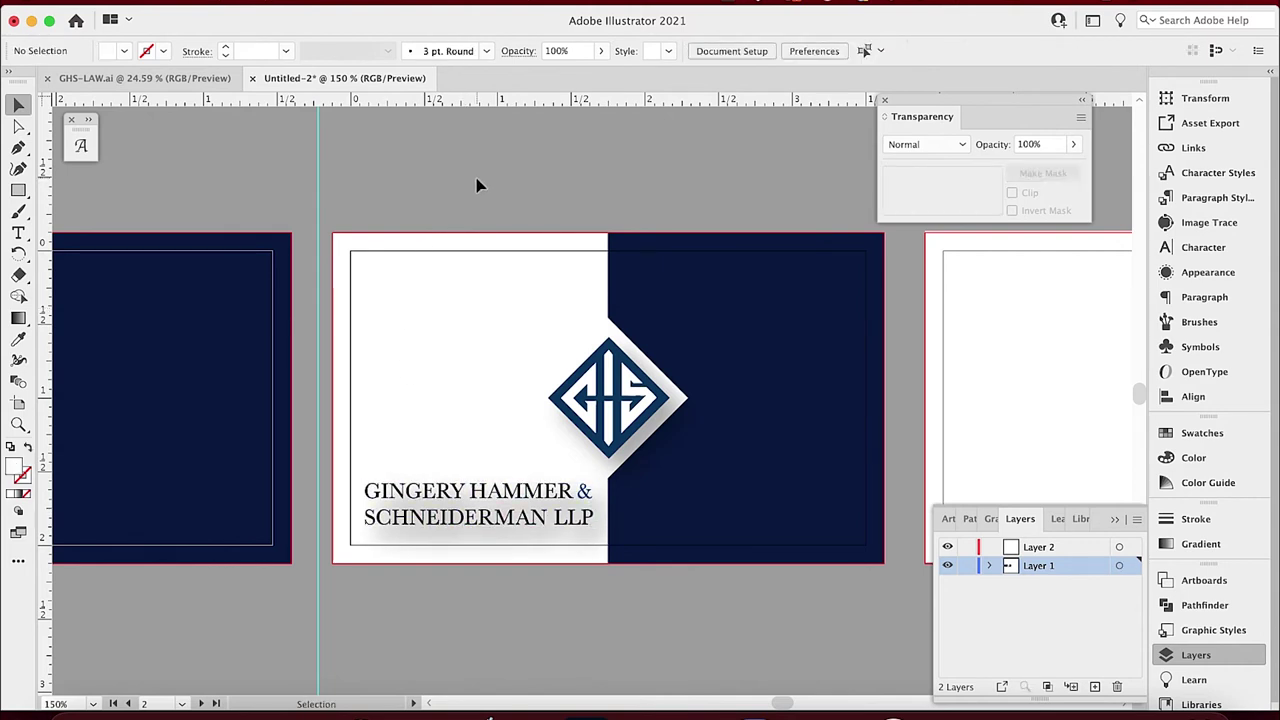
Hide the firm name's drop shadow in the Appearance panel.
click(466, 502)
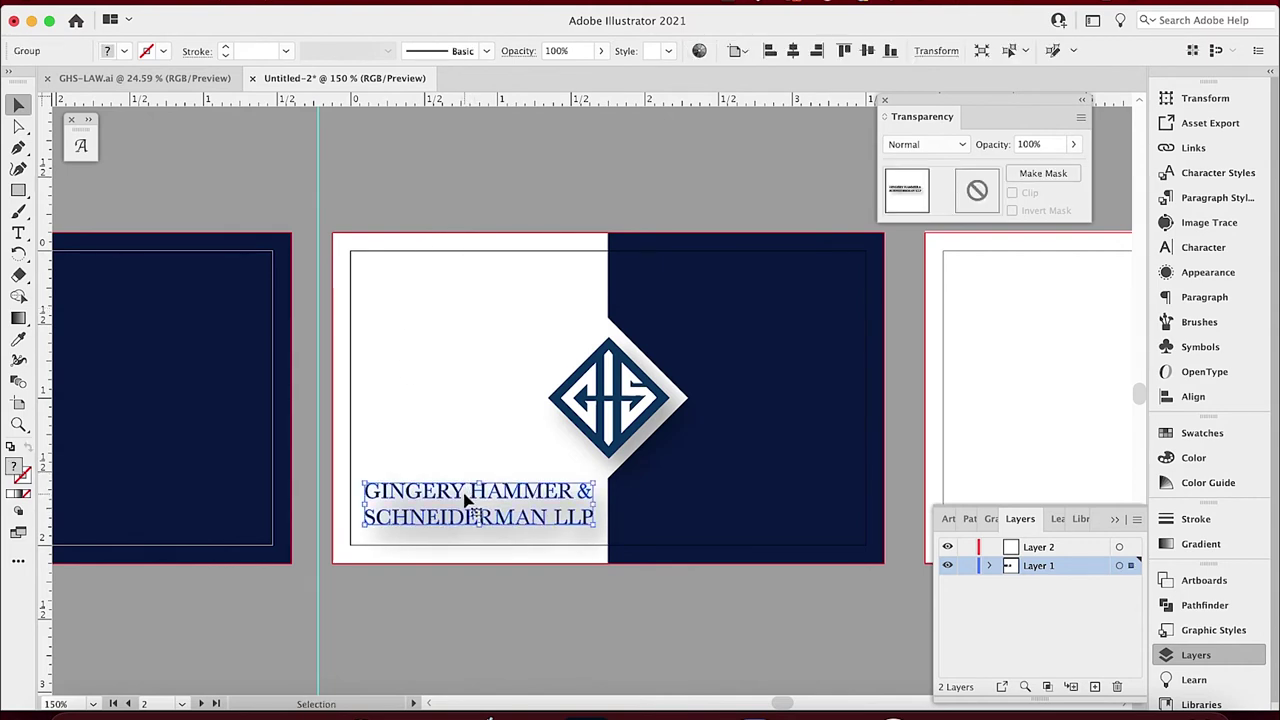
click(1168, 274)
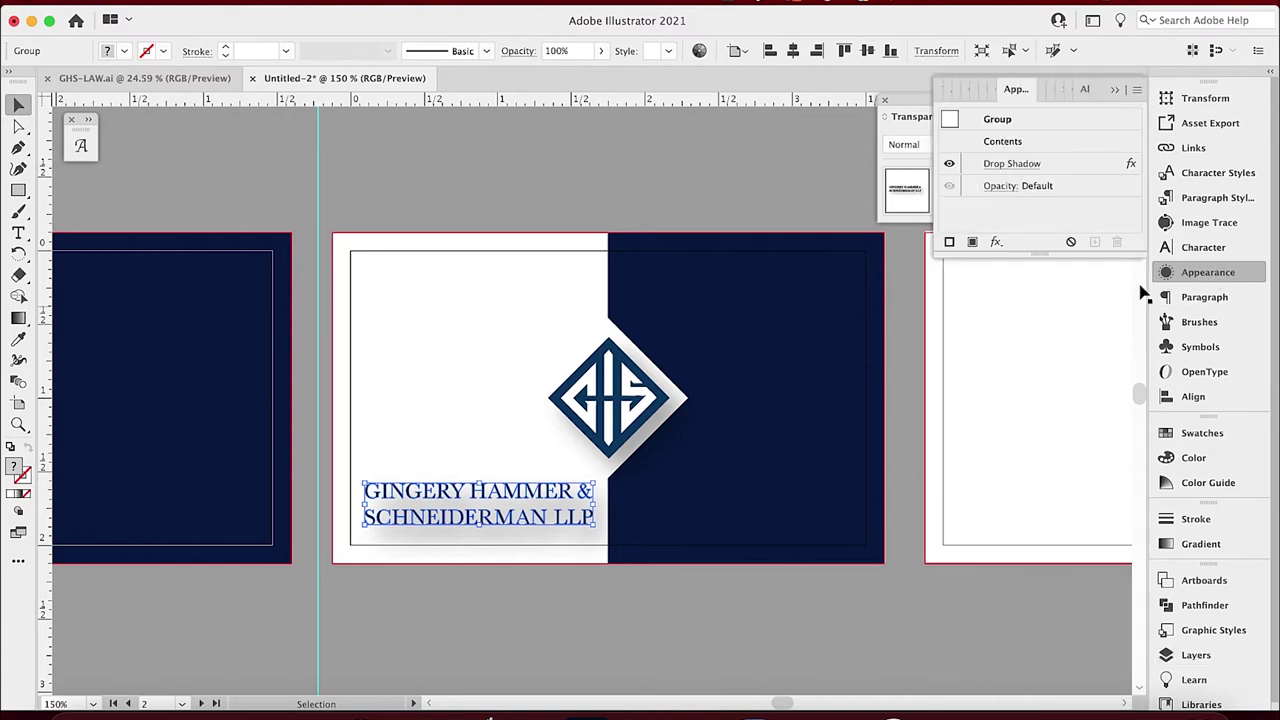
click(950, 164)
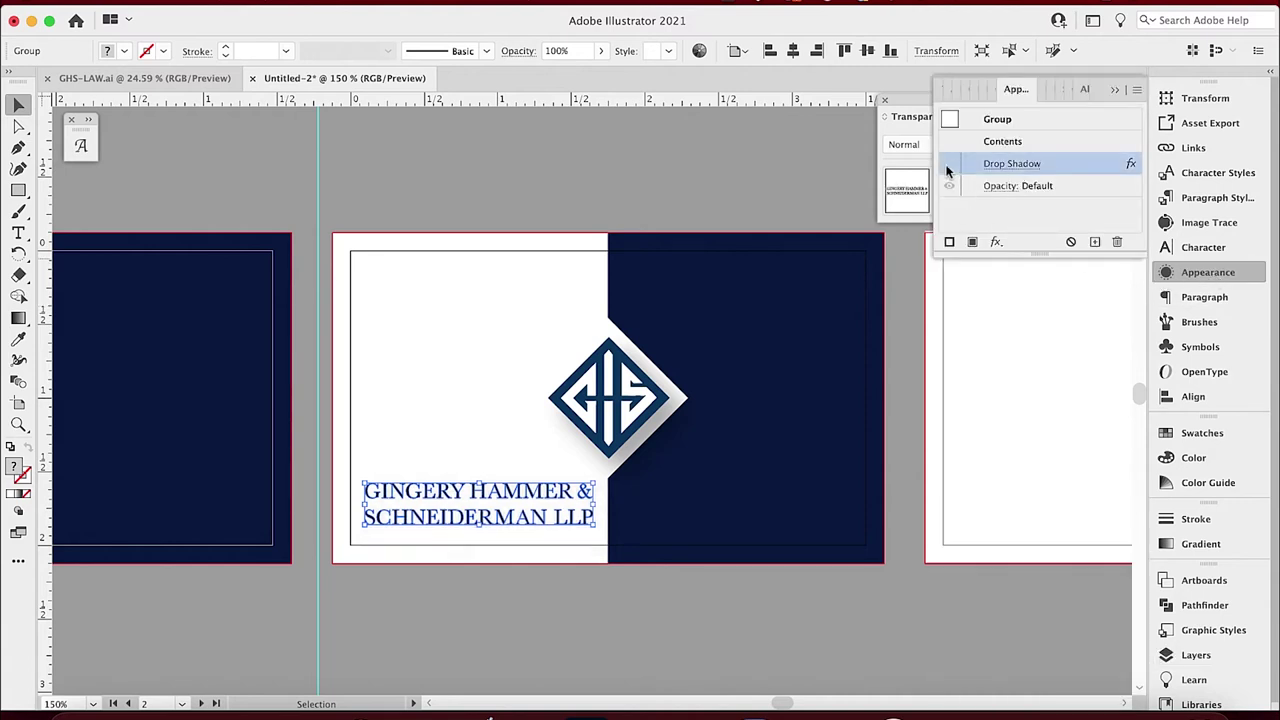
click(362, 177)
Hide the drop shadow on the logo's diamond path inside the logo group.
click(610, 385)
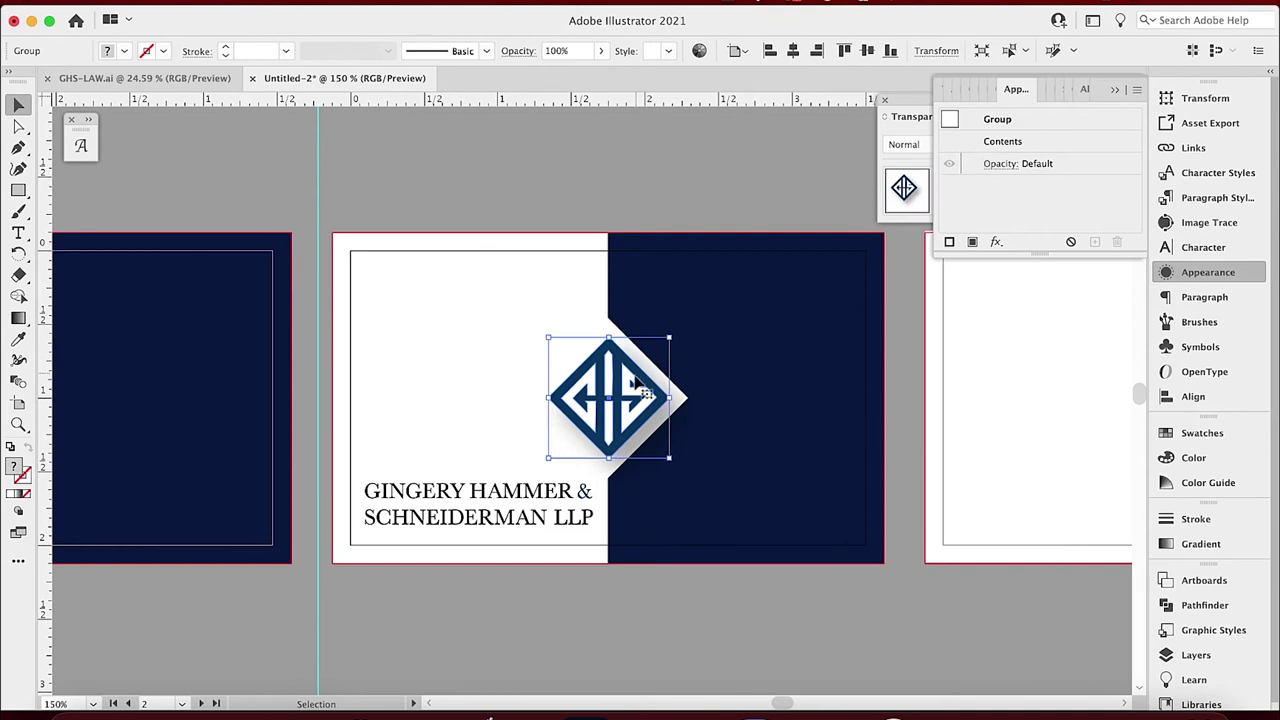
double_click(637, 379)
click(645, 378)
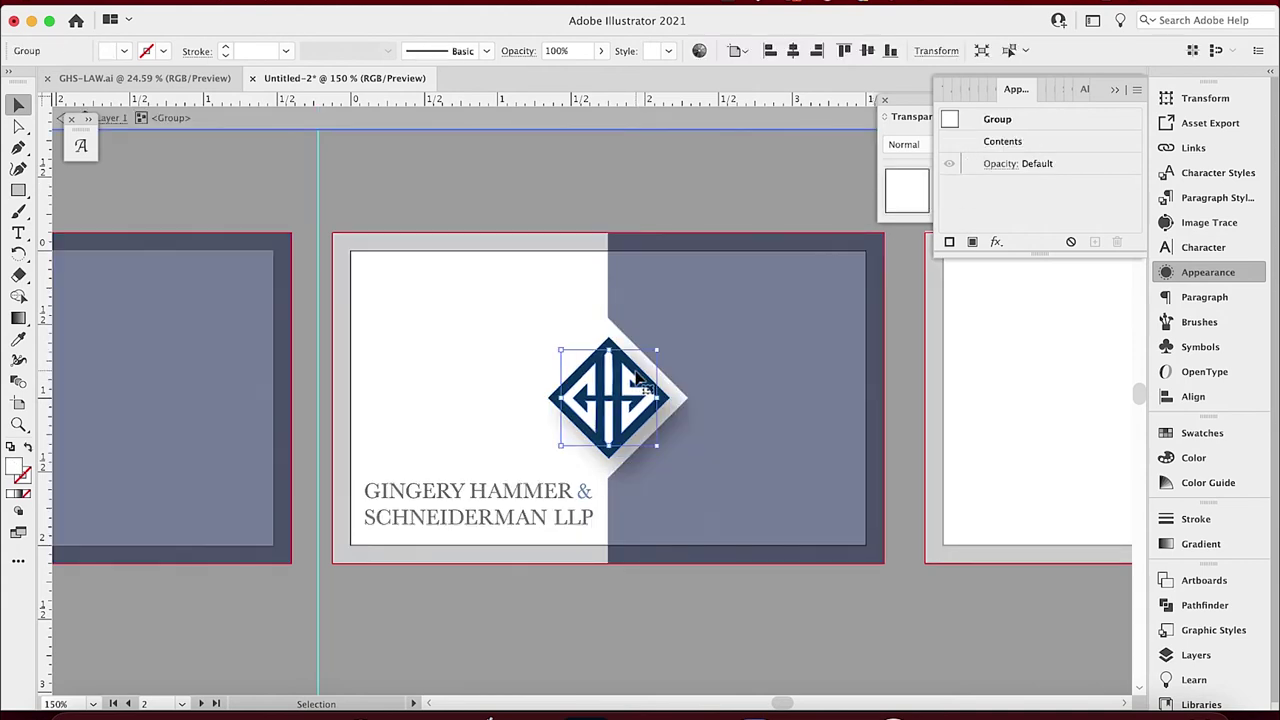
click(648, 378)
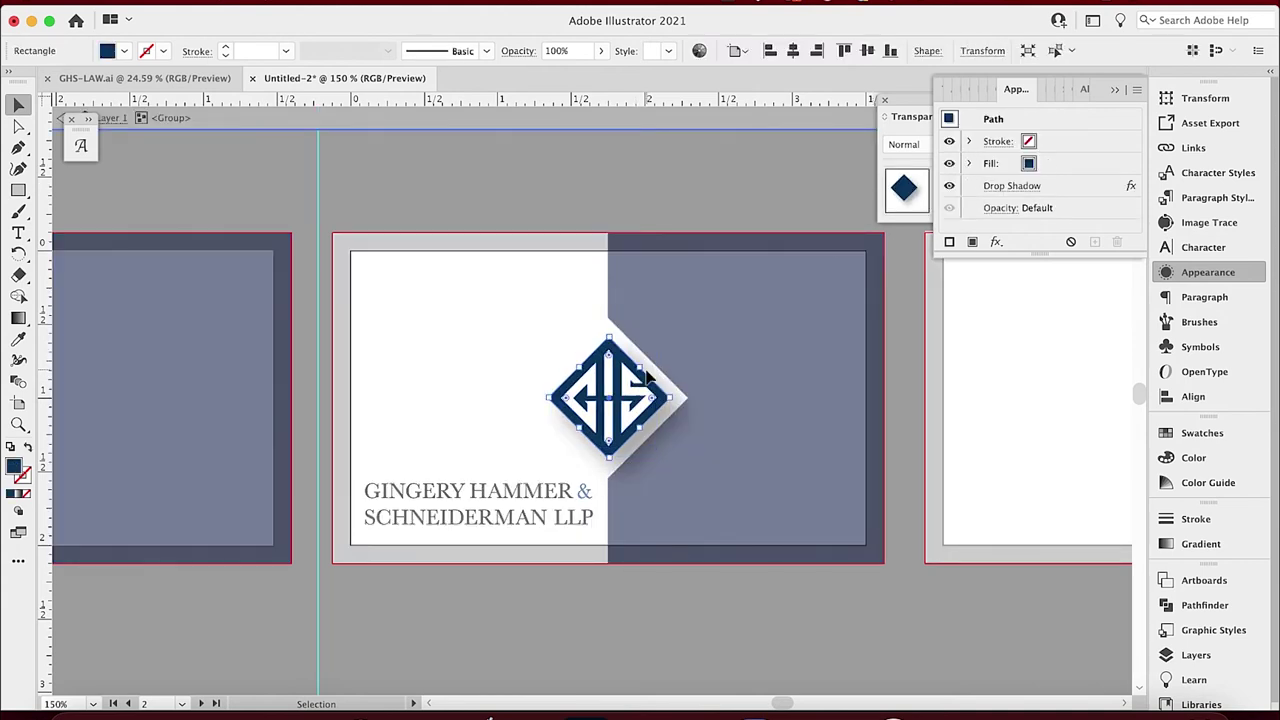
click(950, 186)
double_click(635, 159)
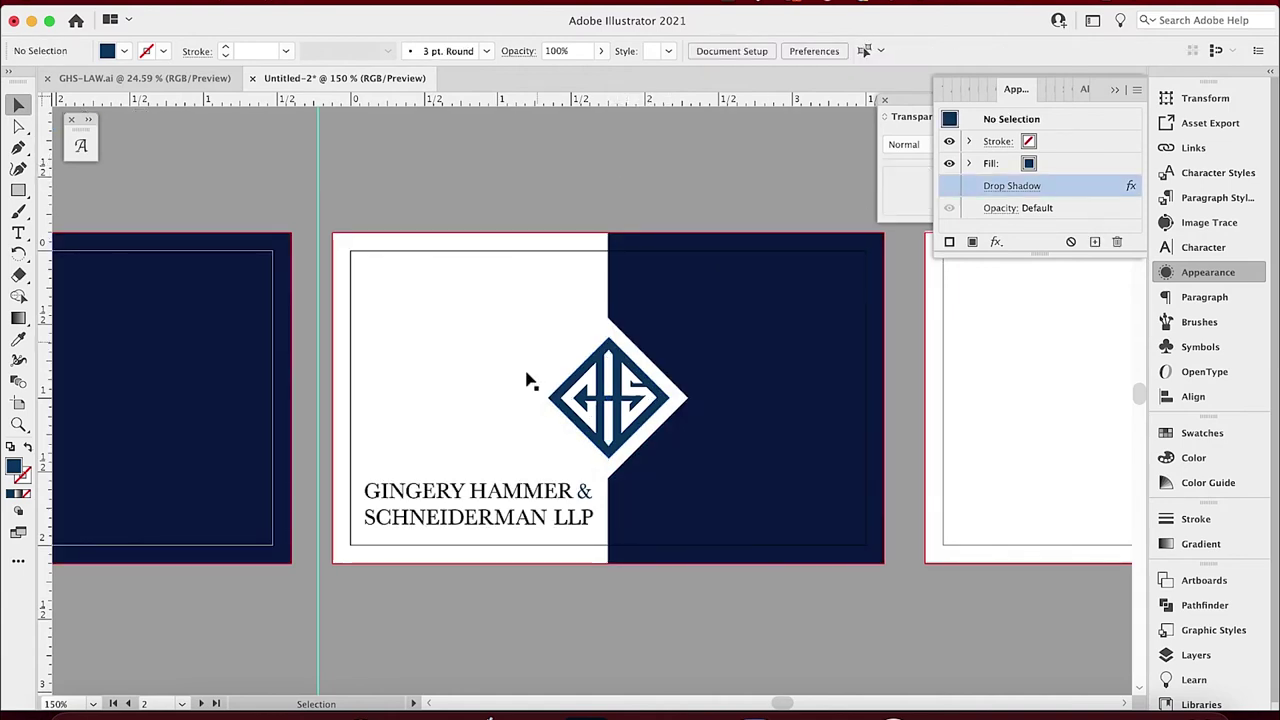
click(502, 497)
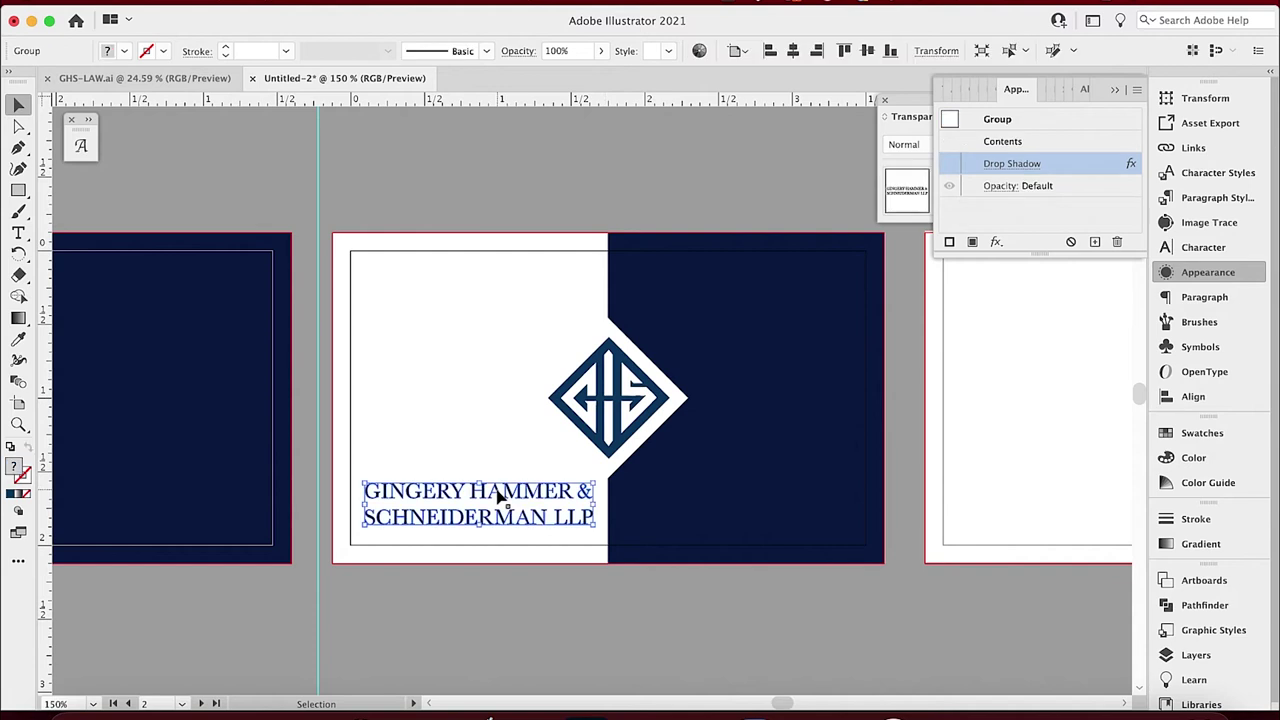
Move the logo left above the firm name and drag the white diamond off the card.
click(676, 392)
click(632, 395)
drag(632, 395, 499, 399)
shift+click(505, 508)
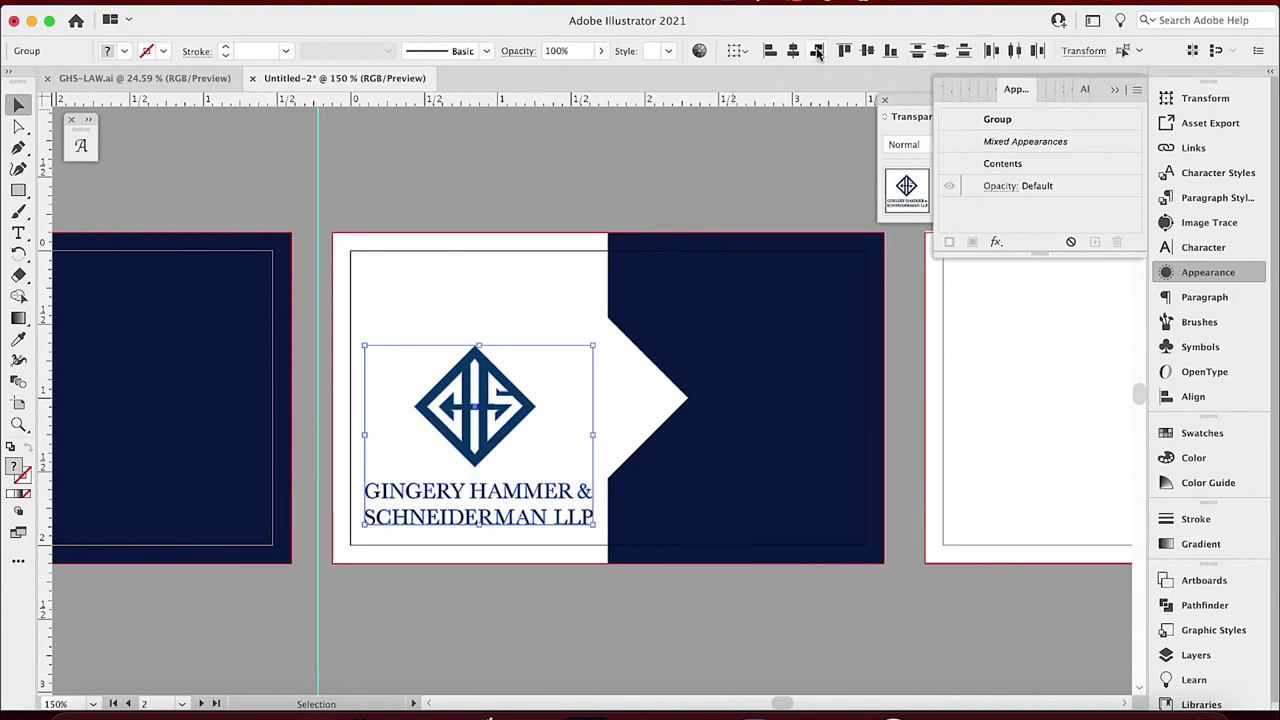
click(557, 188)
click(648, 405)
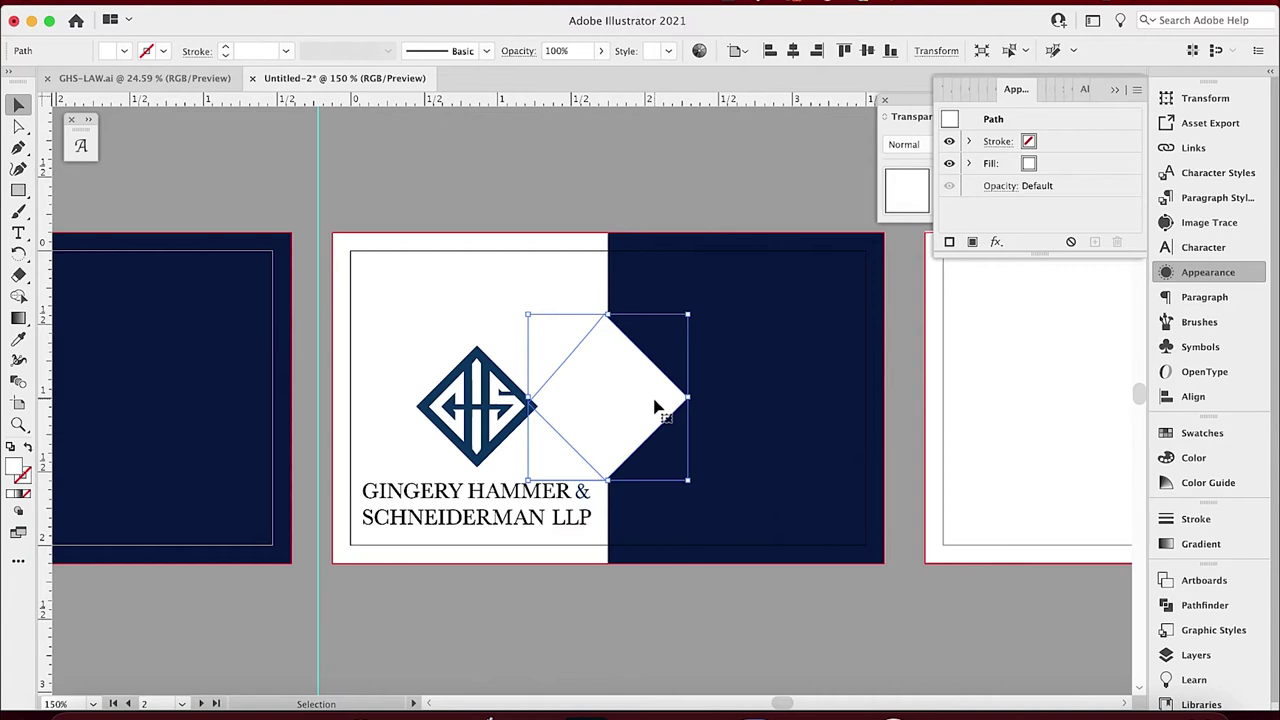
drag(652, 410, 1037, 686)
click(778, 636)
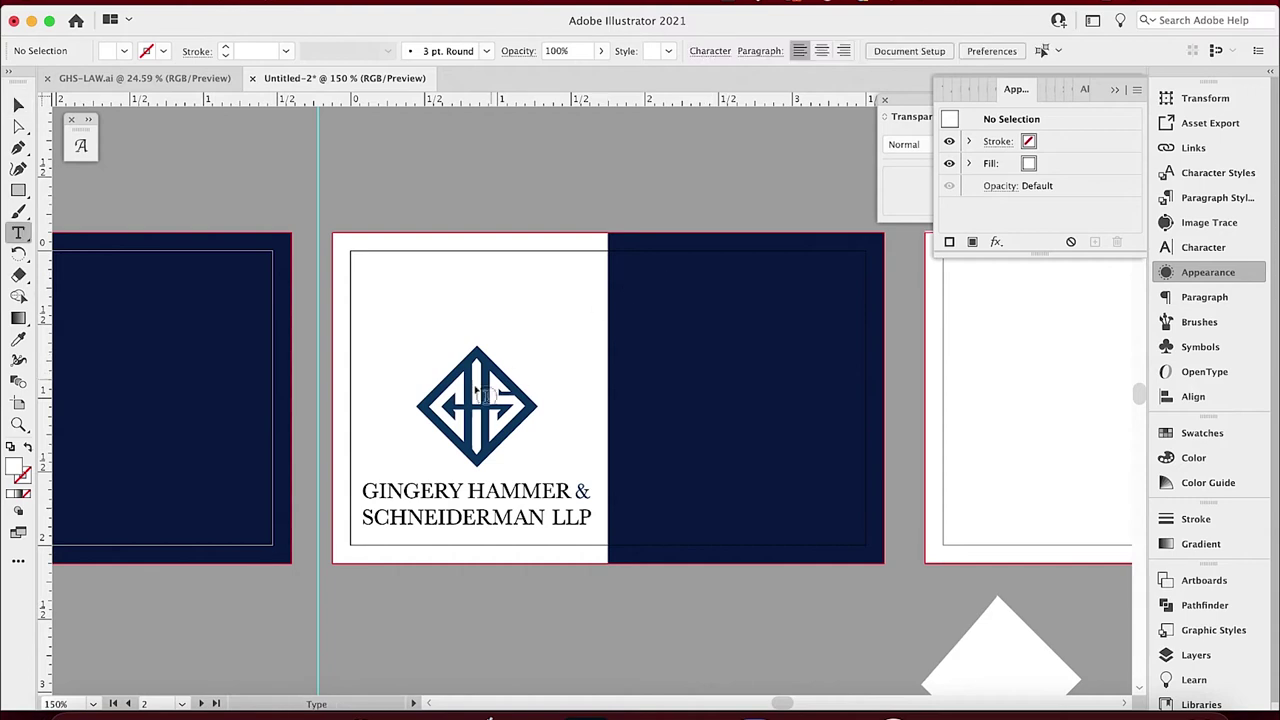
Nudge the logo and firm name up, then start a text box at the navy half's top.
drag(432, 313, 536, 530)
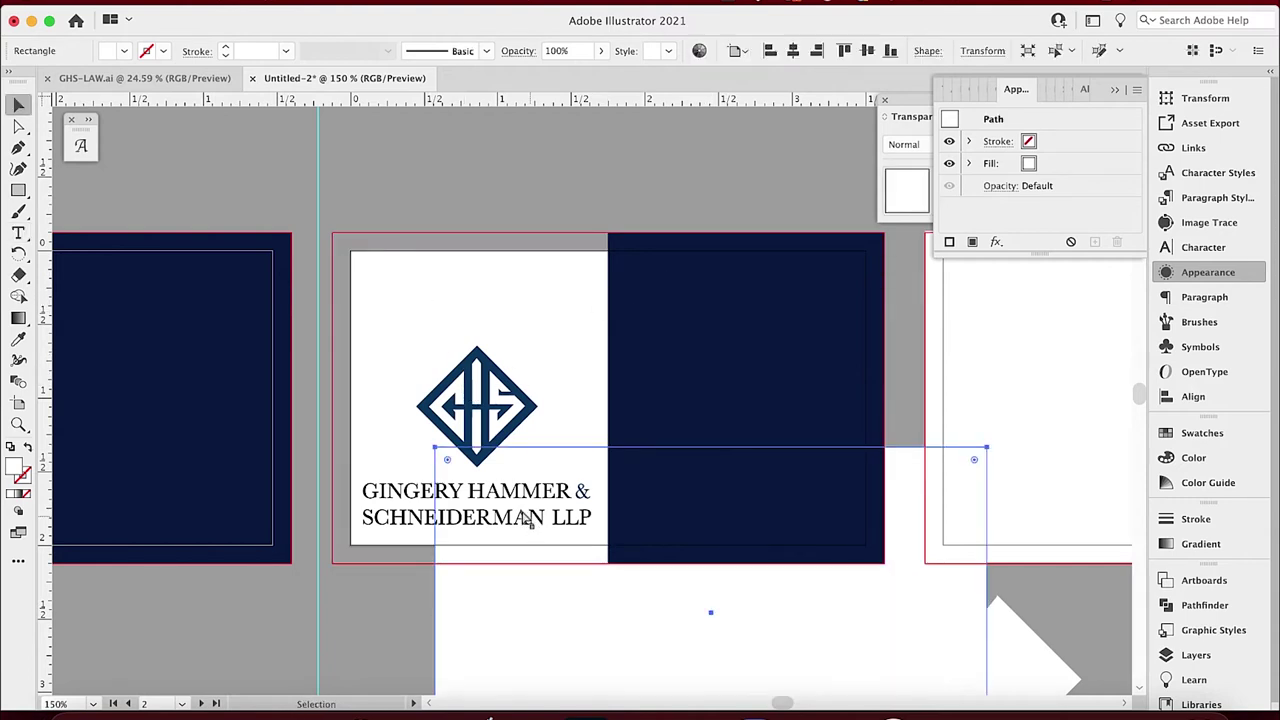
key(ctrl+z)
click(389, 167)
drag(389, 167, 543, 523)
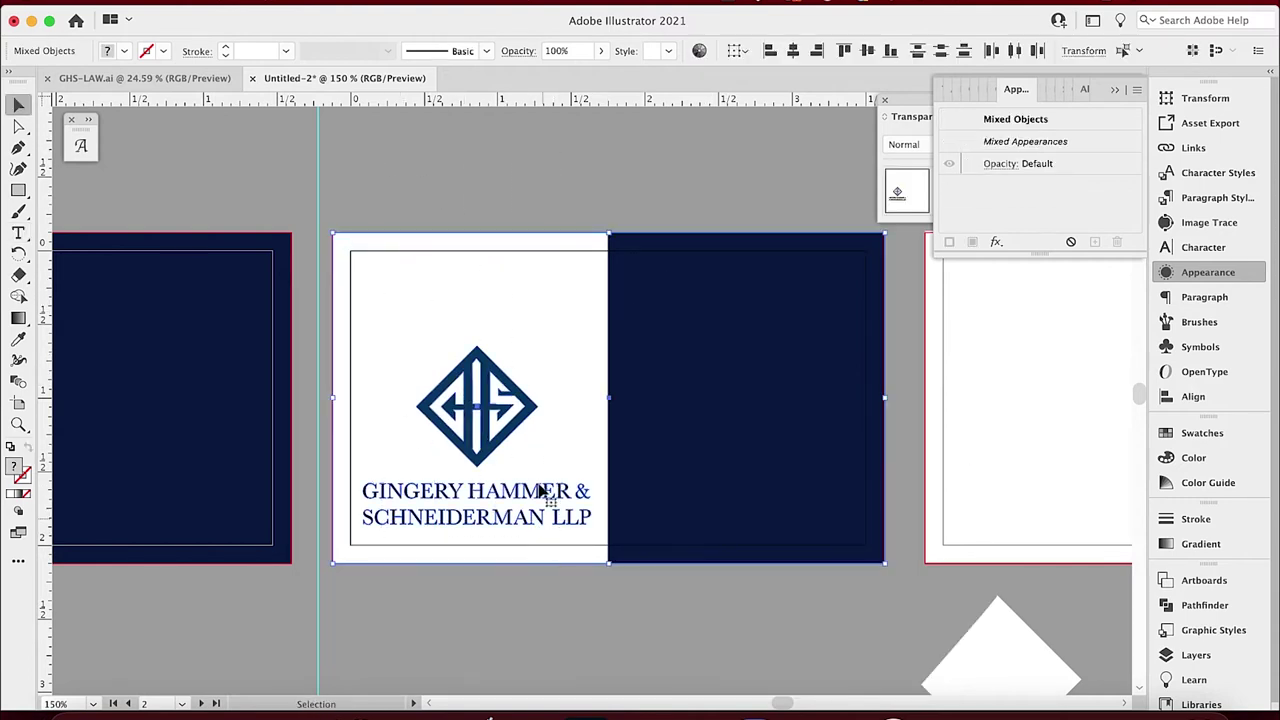
shift+click(563, 372)
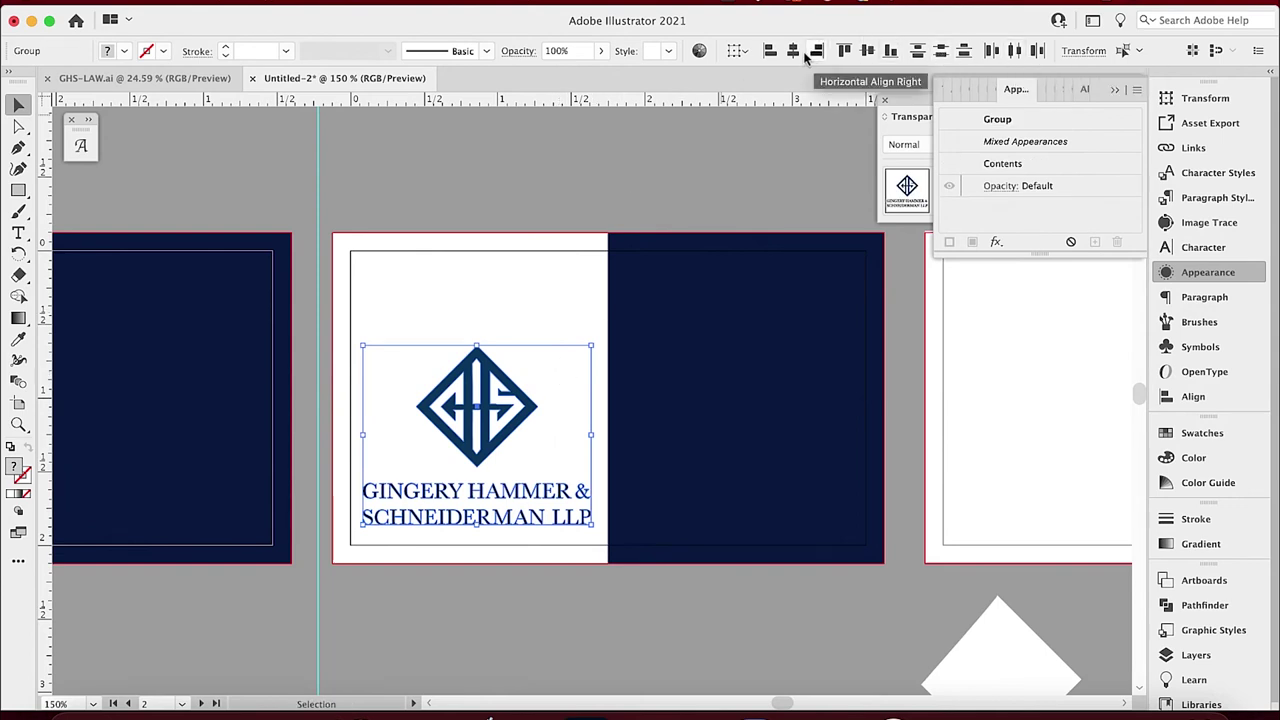
key(shift+Up)
key(shift+Up)
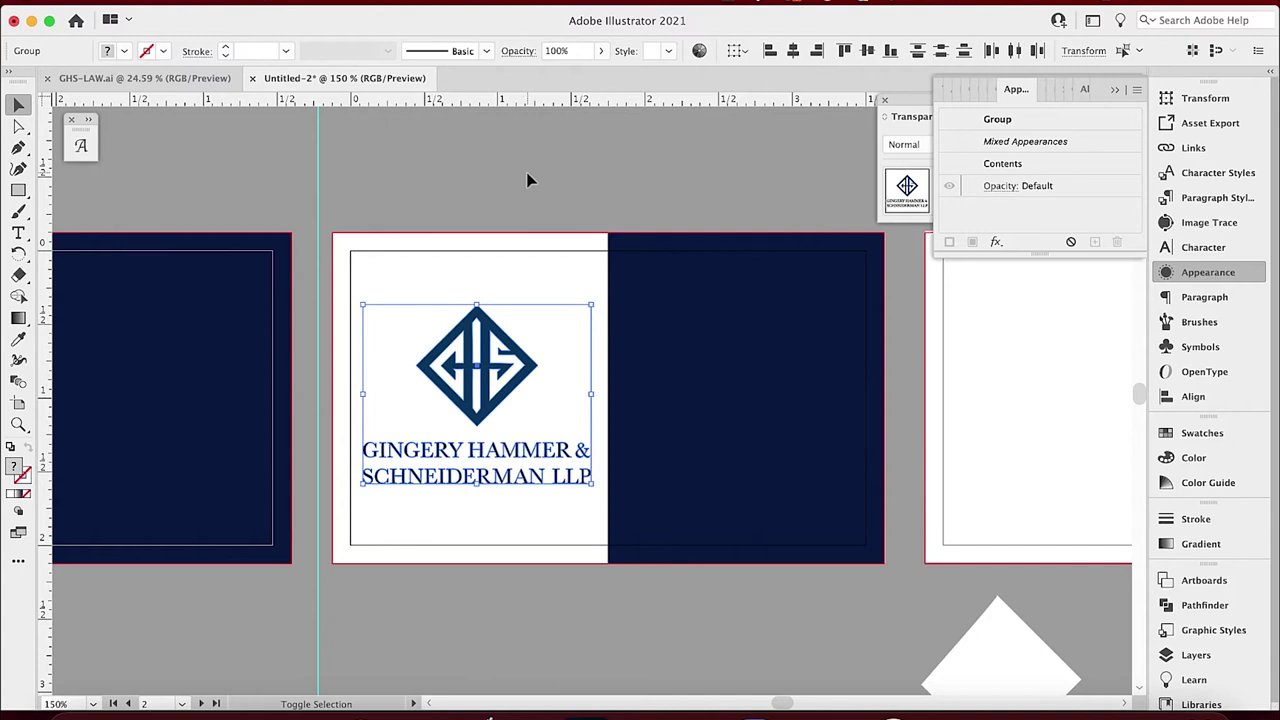
click(530, 166)
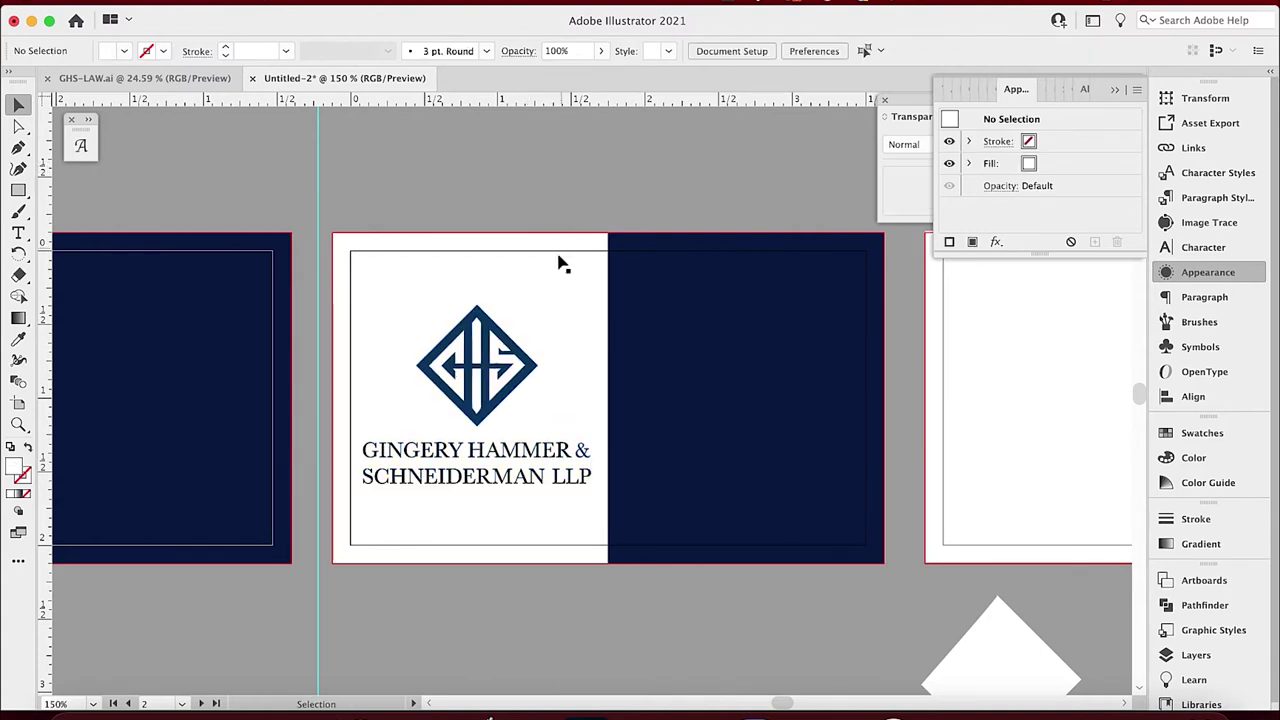
key(t)
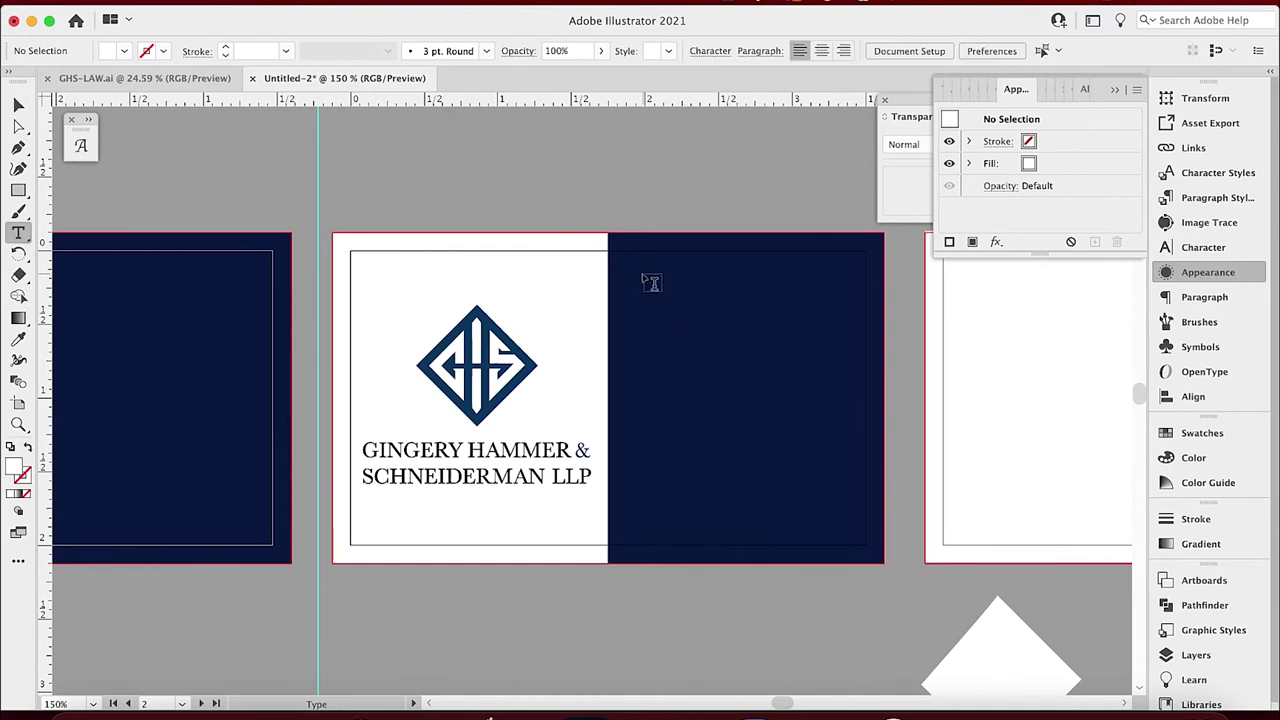
click(643, 268)
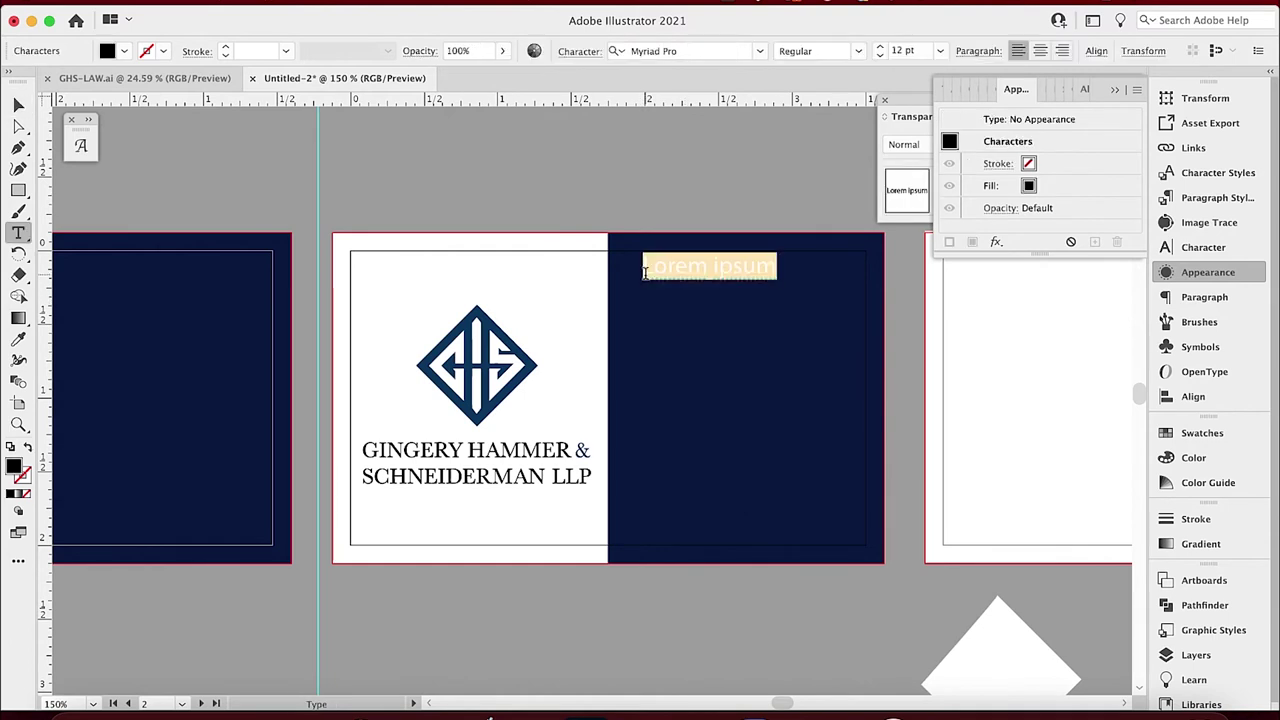
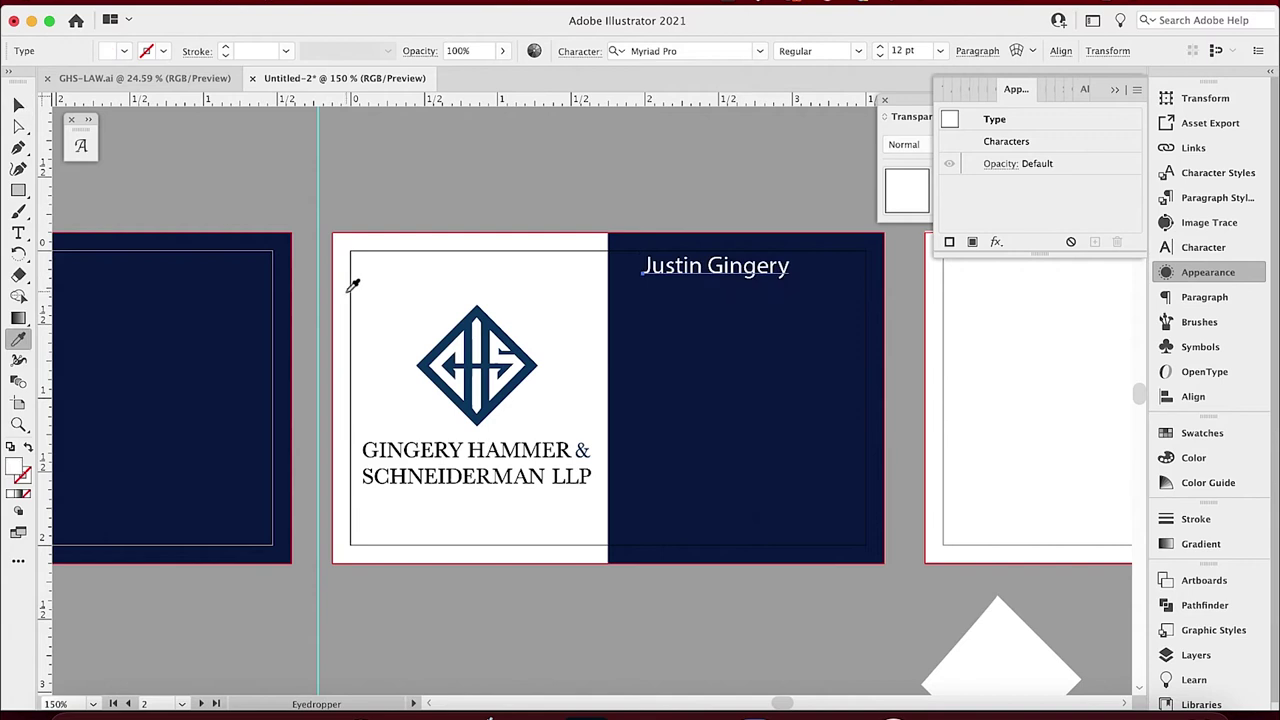
Inspect the firm-name text inside the top logo variation in GHS-LAW.ai.
click(486, 168)
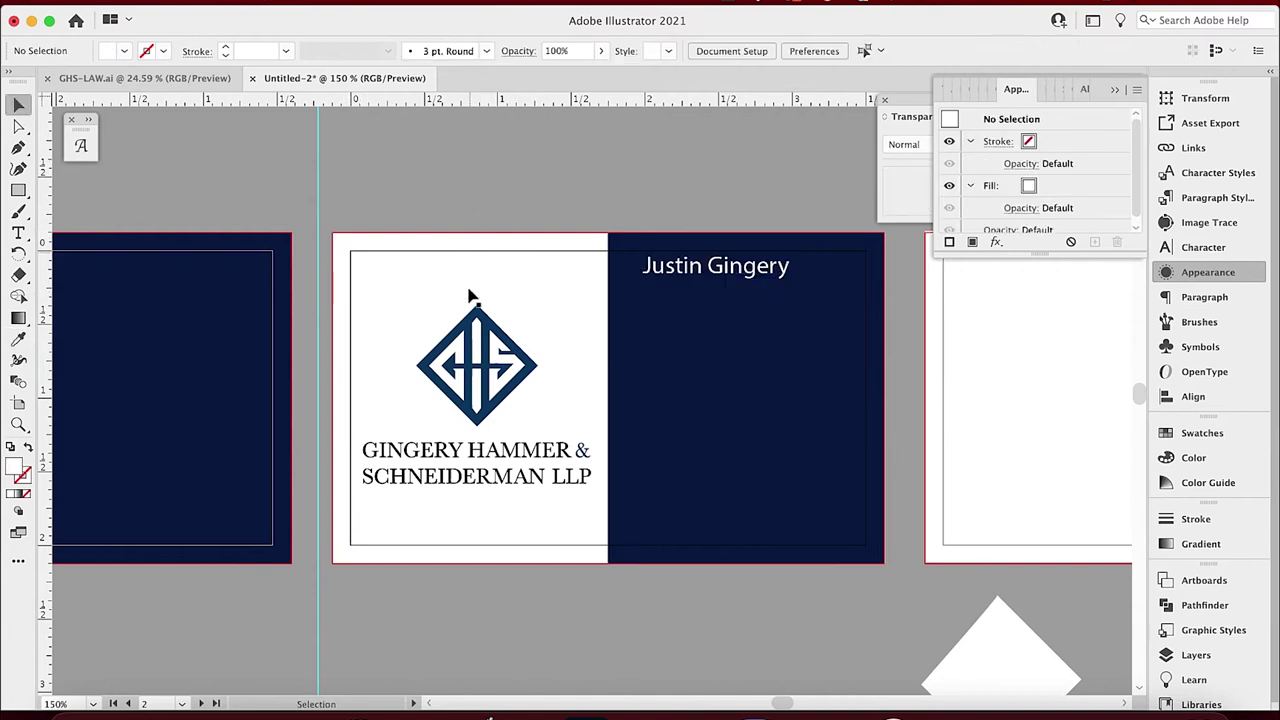
click(141, 80)
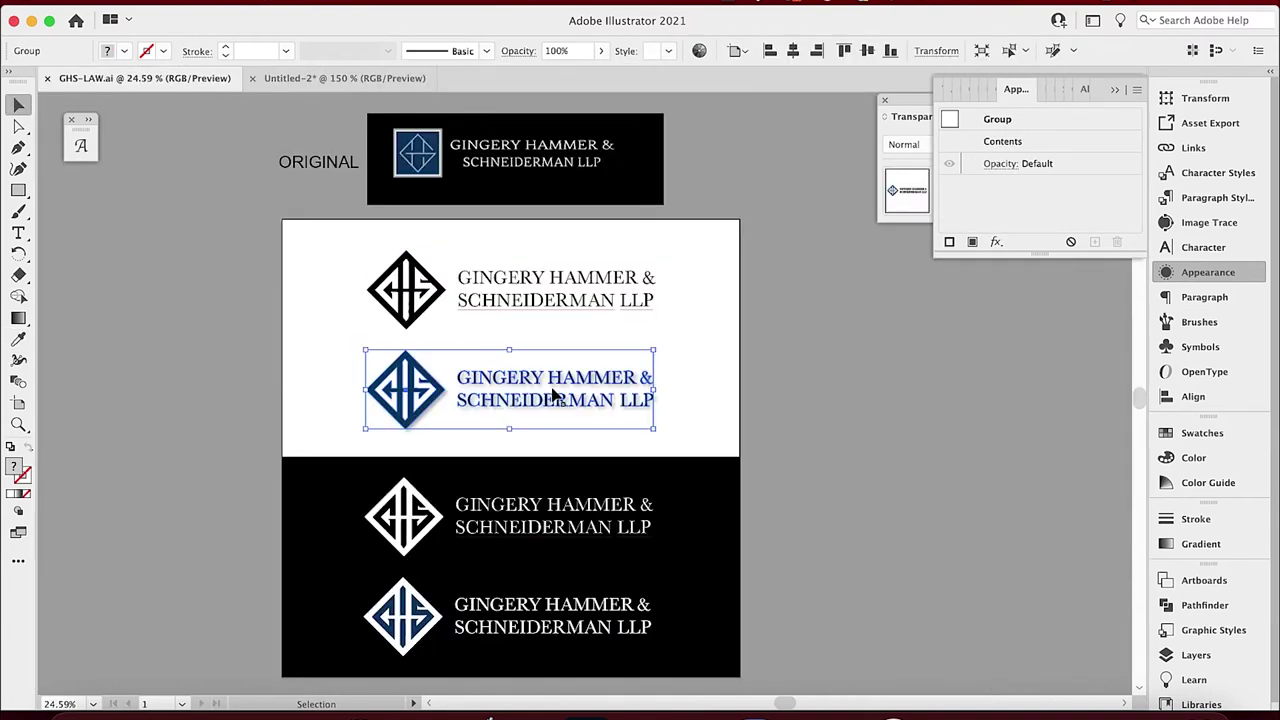
click(503, 278)
double_click(503, 278)
click(503, 278)
click(245, 212)
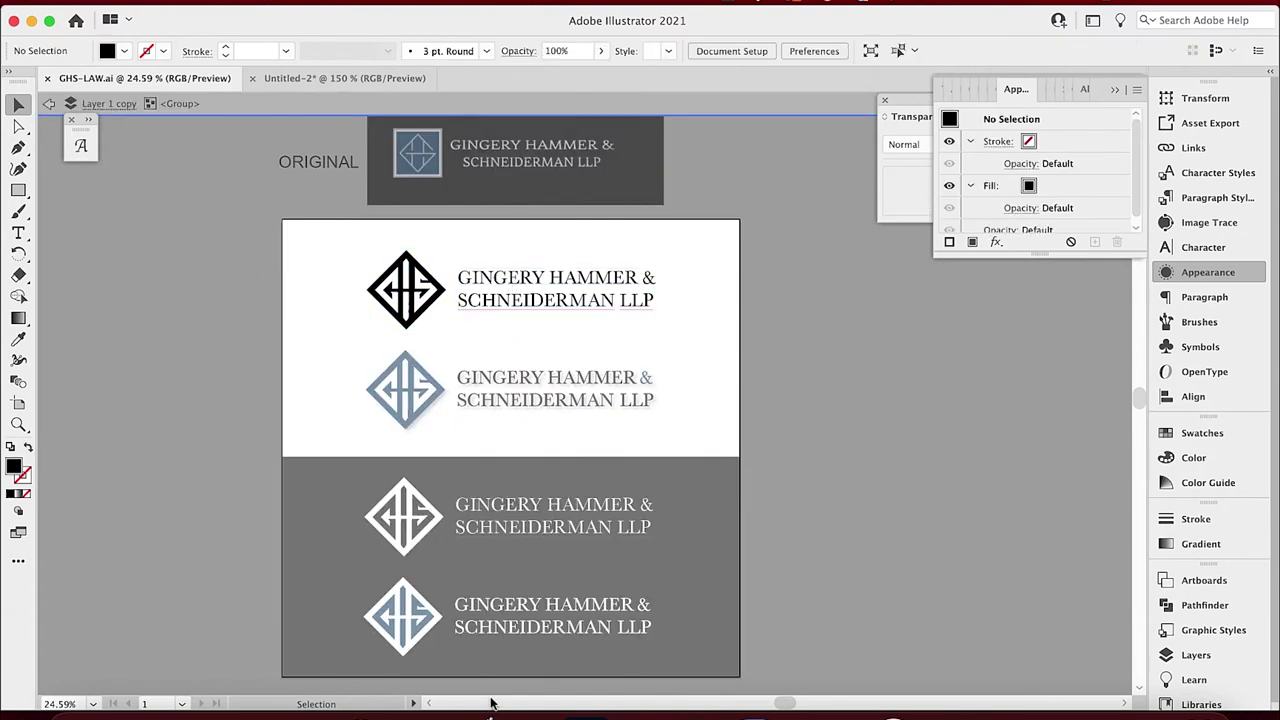
Back in Untitled-2, filter the attorney name's font field with 'bask'.
click(312, 79)
click(690, 274)
click(648, 50)
text(bask)
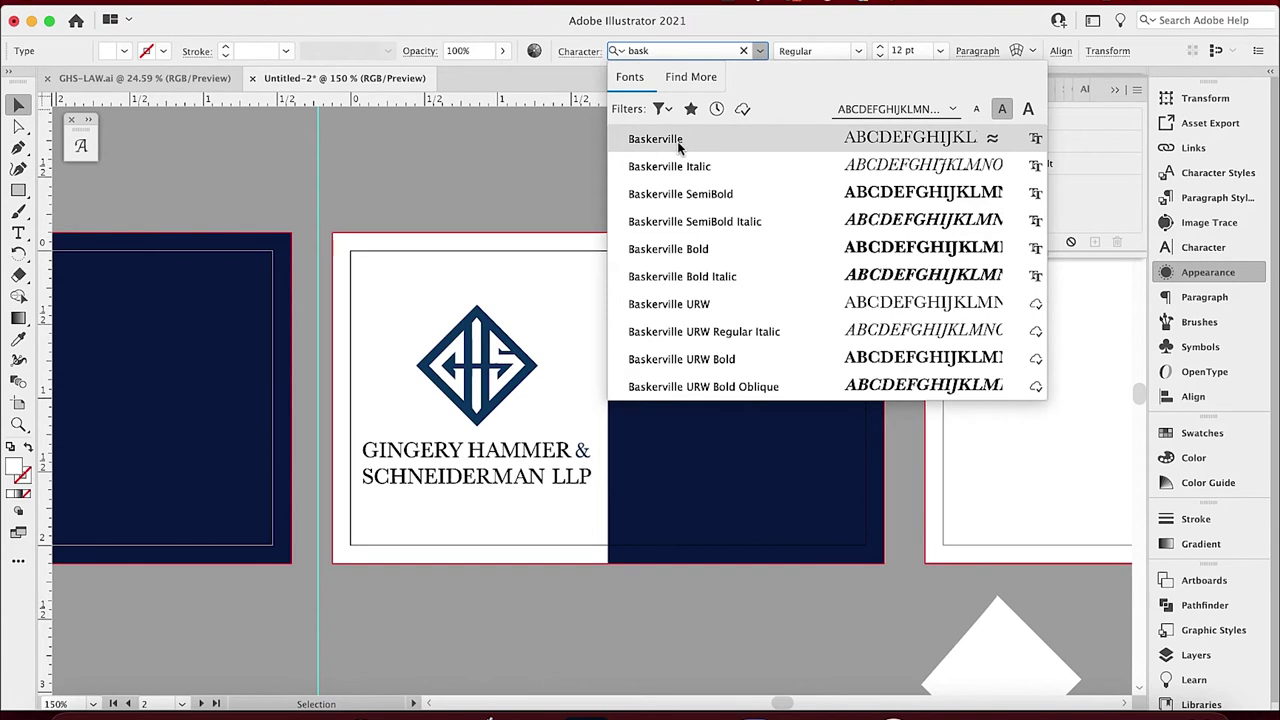
Set the attorney's name in Baskerville URW and move it lower right on the navy half.
click(700, 310)
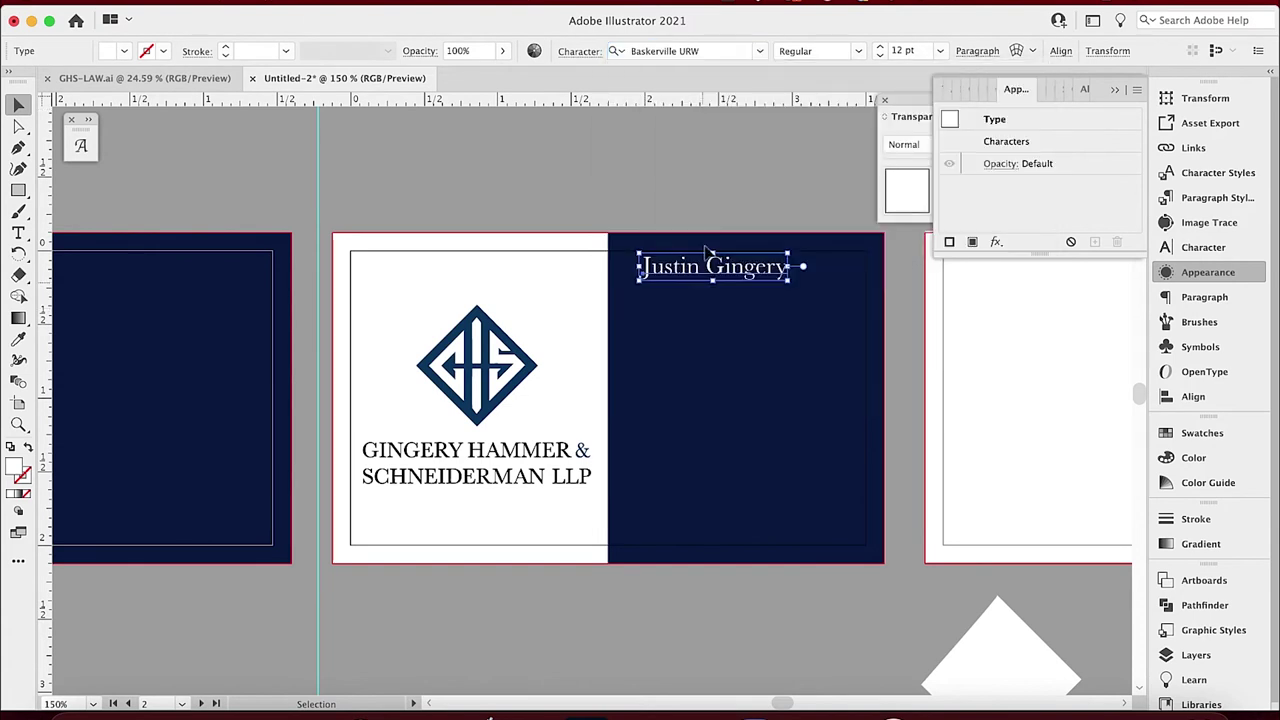
click(688, 205)
drag(702, 272, 740, 315)
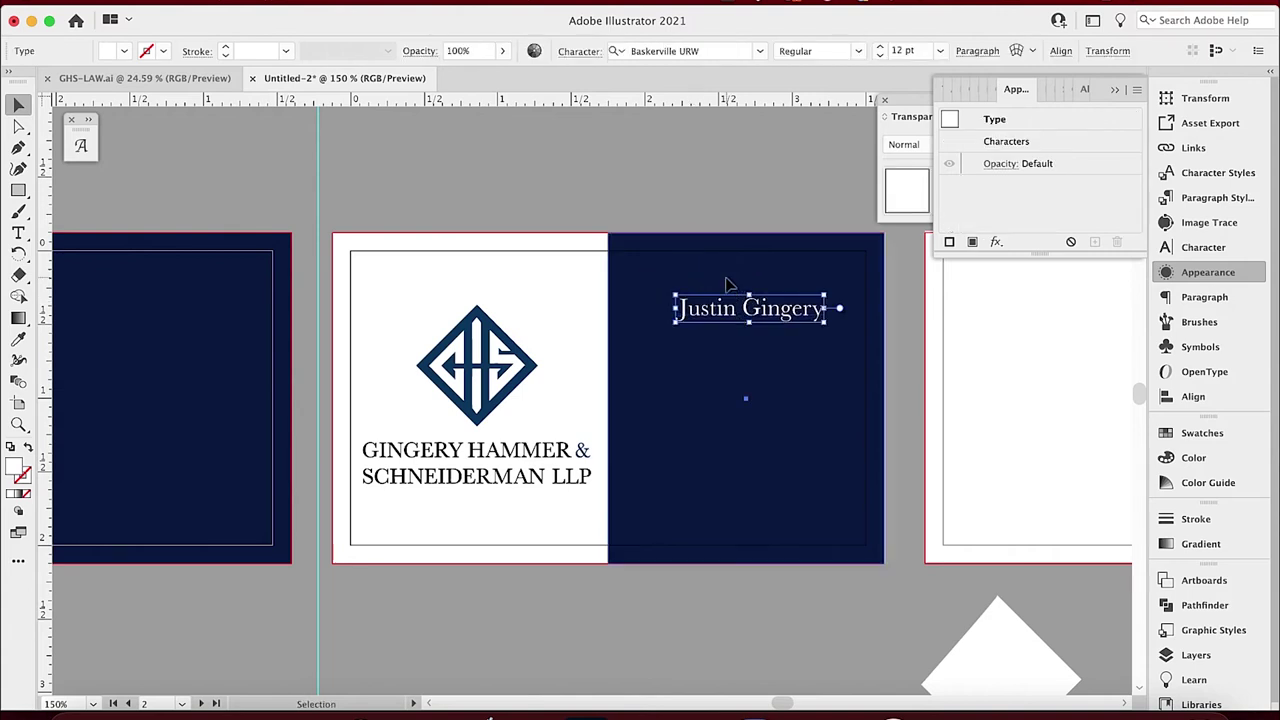
click(632, 277)
Add a vertical guide on the navy half and duplicate the name just below for the Attorney title.
drag(44, 434, 745, 449)
click(790, 310)
drag(790, 310, 790, 336)
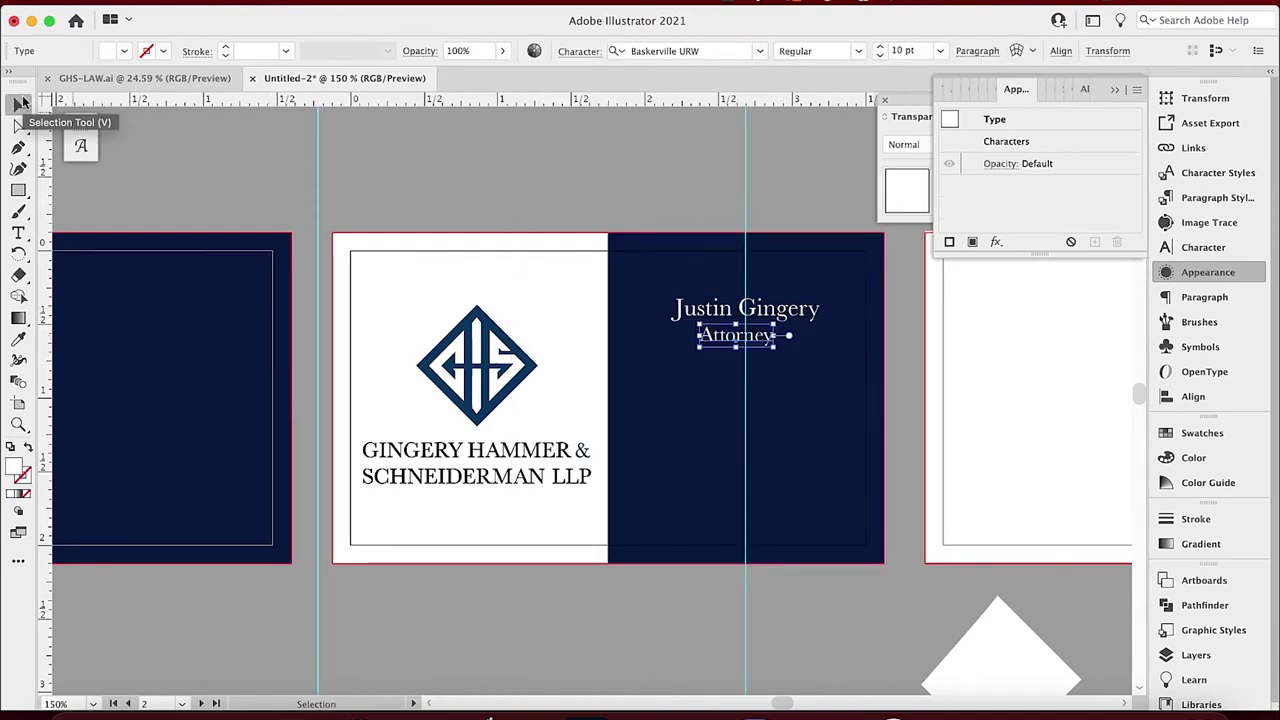
Add a text block with the phone number, e-mail, street address and city lines.
click(18, 232)
click(676, 405)
text(916-555-1234)
key(Return)
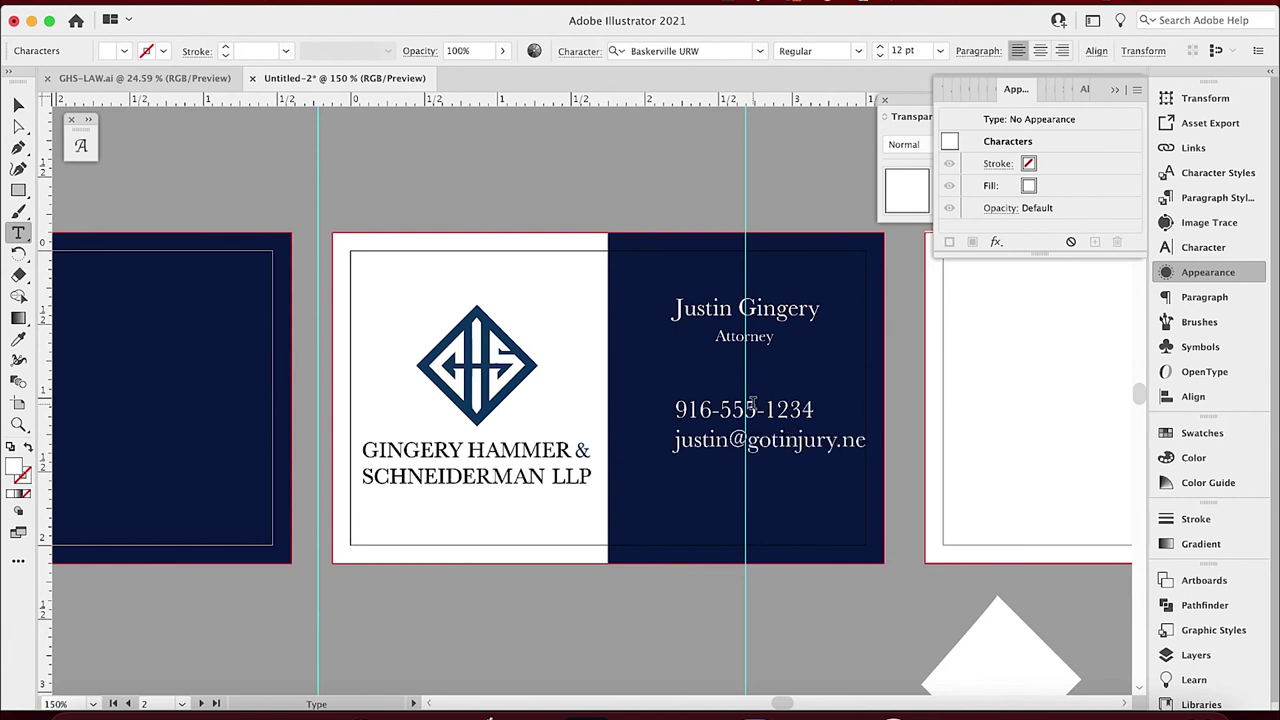
key(Return)
key(Return)
text(Rocklin, CA 95765)
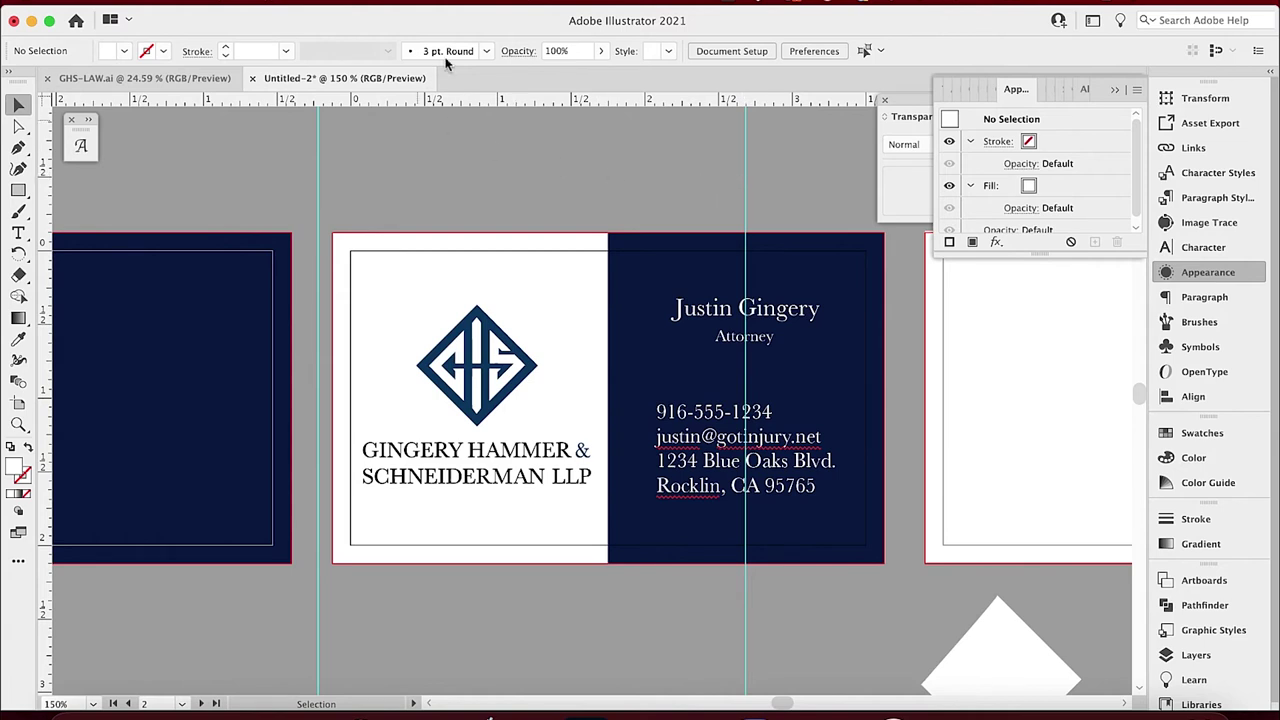
Hide the guides from the View menu.
click(420, 3)
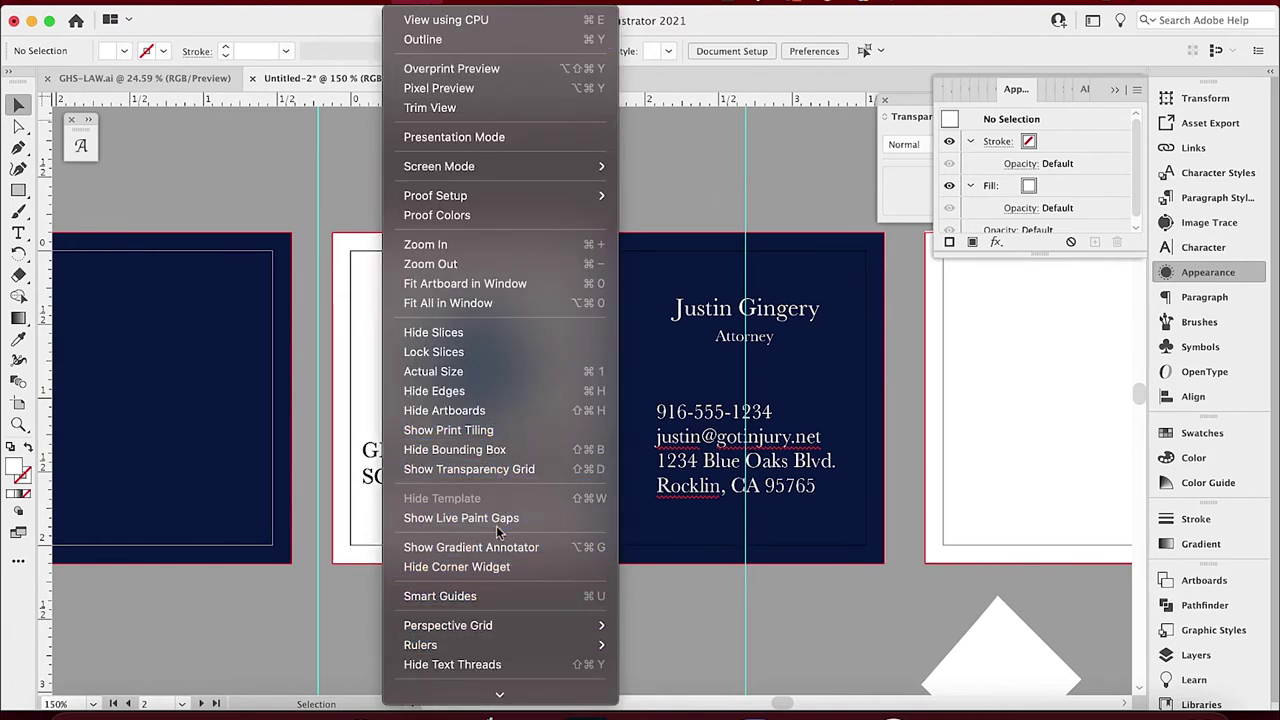
scroll(520, 567, down, 2)
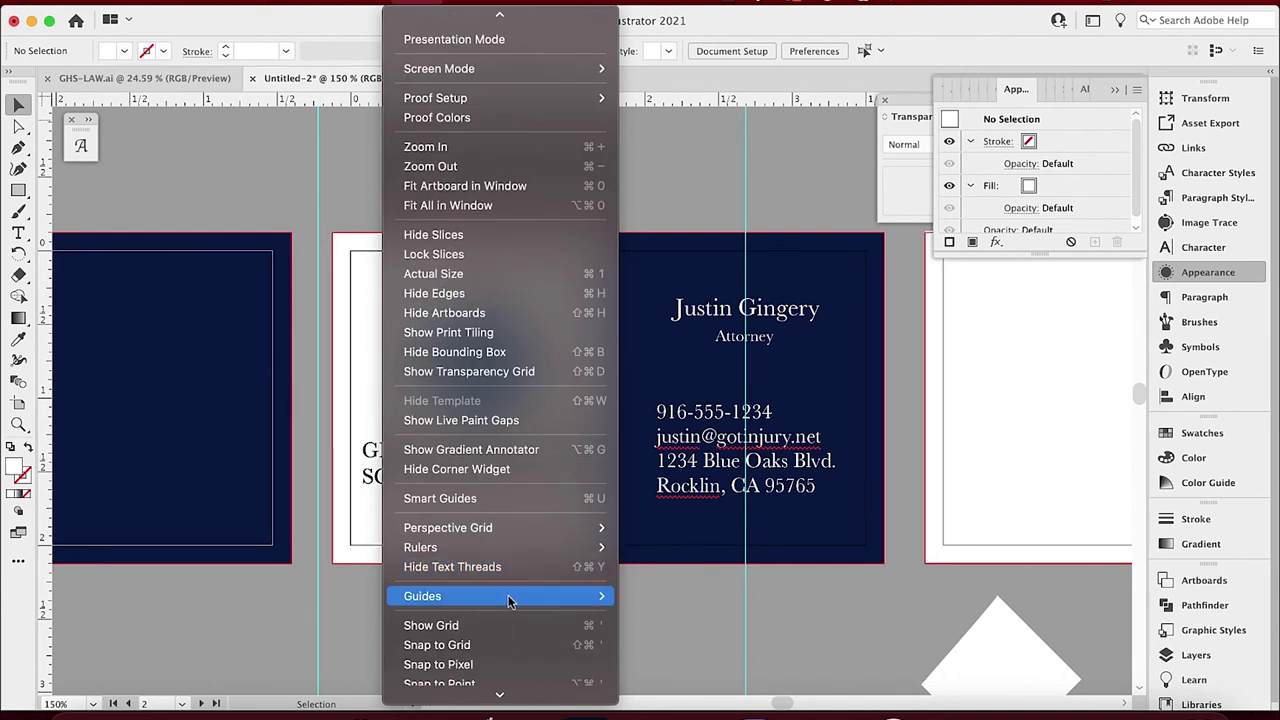
mouse_move(600, 598)
click(645, 597)
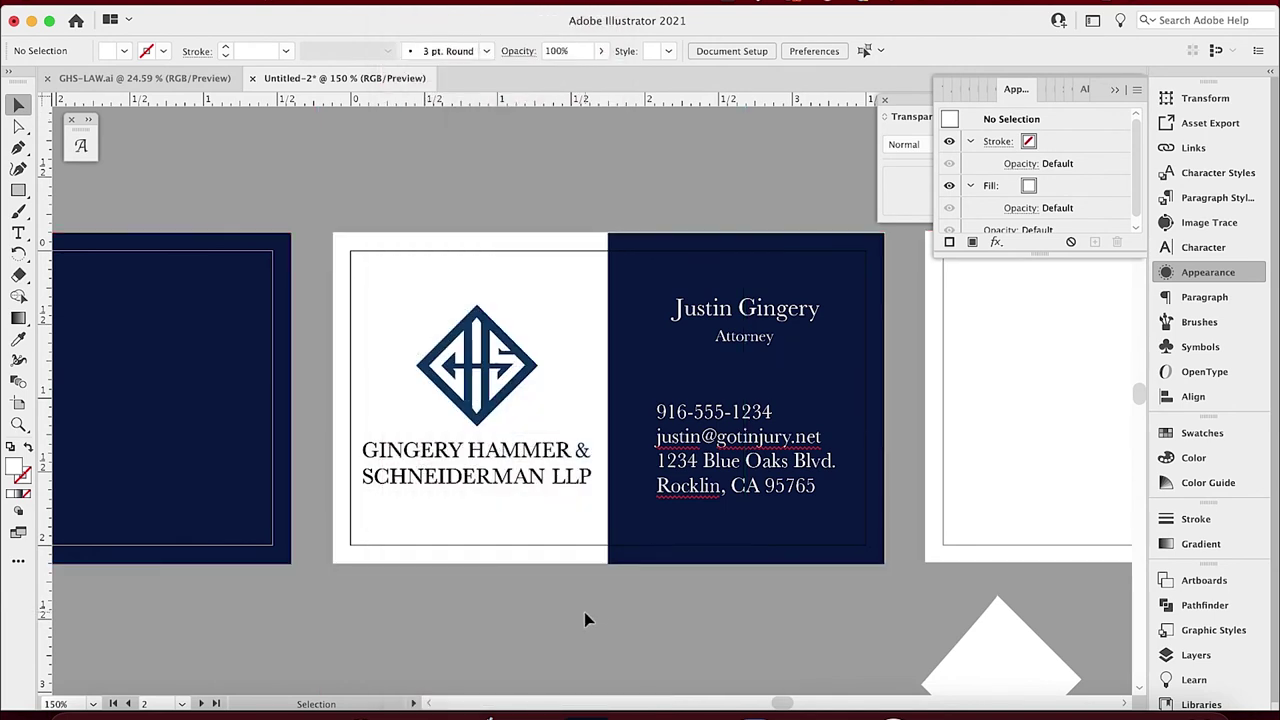
Centre-align the contact lines in the Paragraph panel and nudge them into place on the navy half.
click(768, 481)
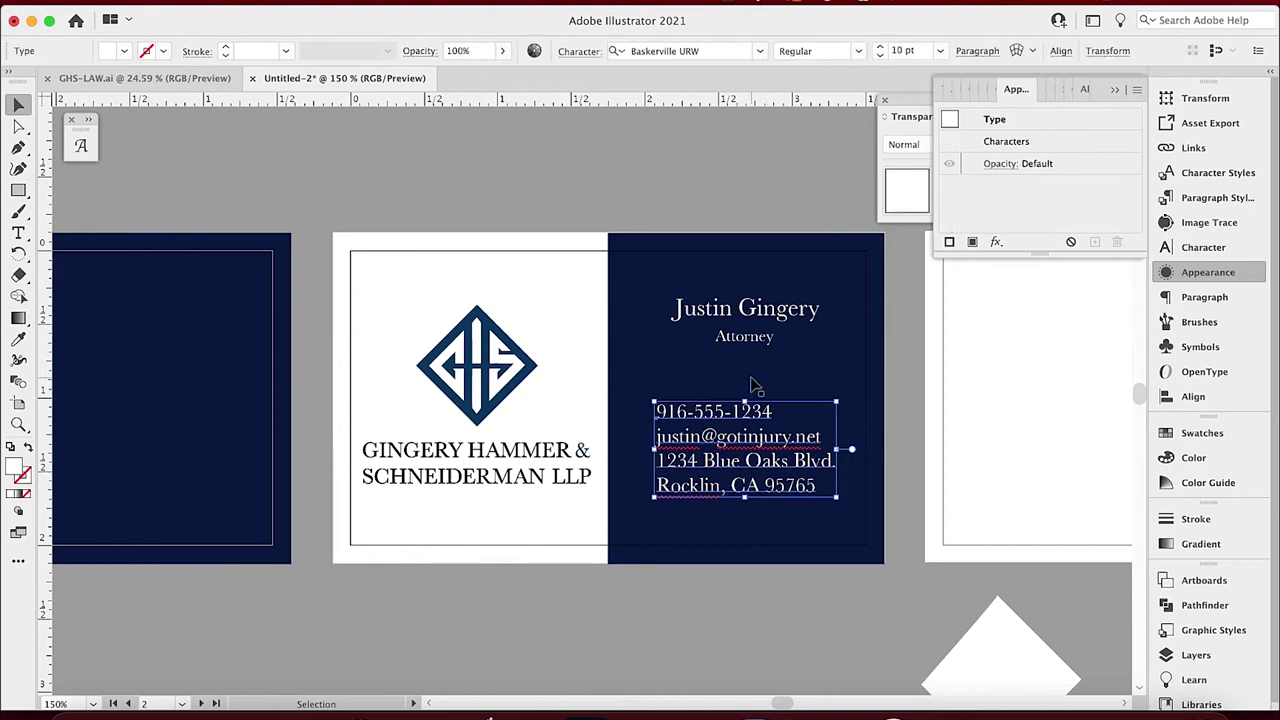
click(1062, 51)
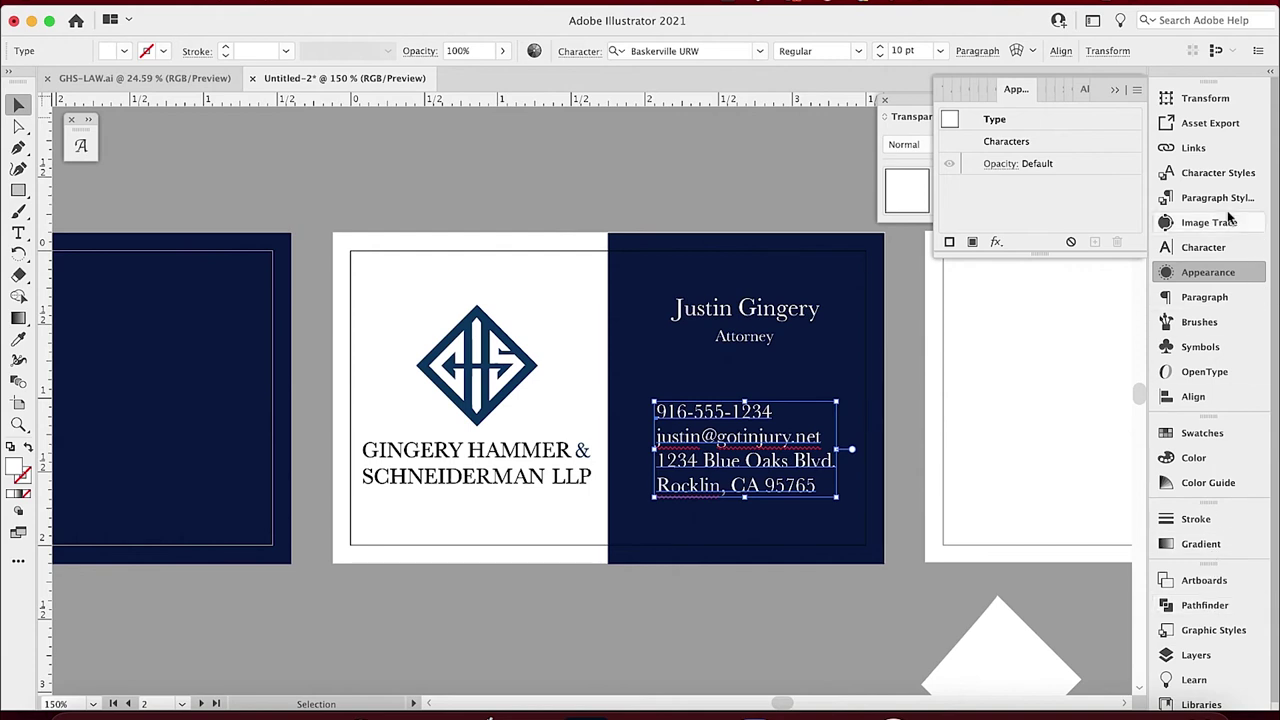
click(1162, 298)
click(979, 118)
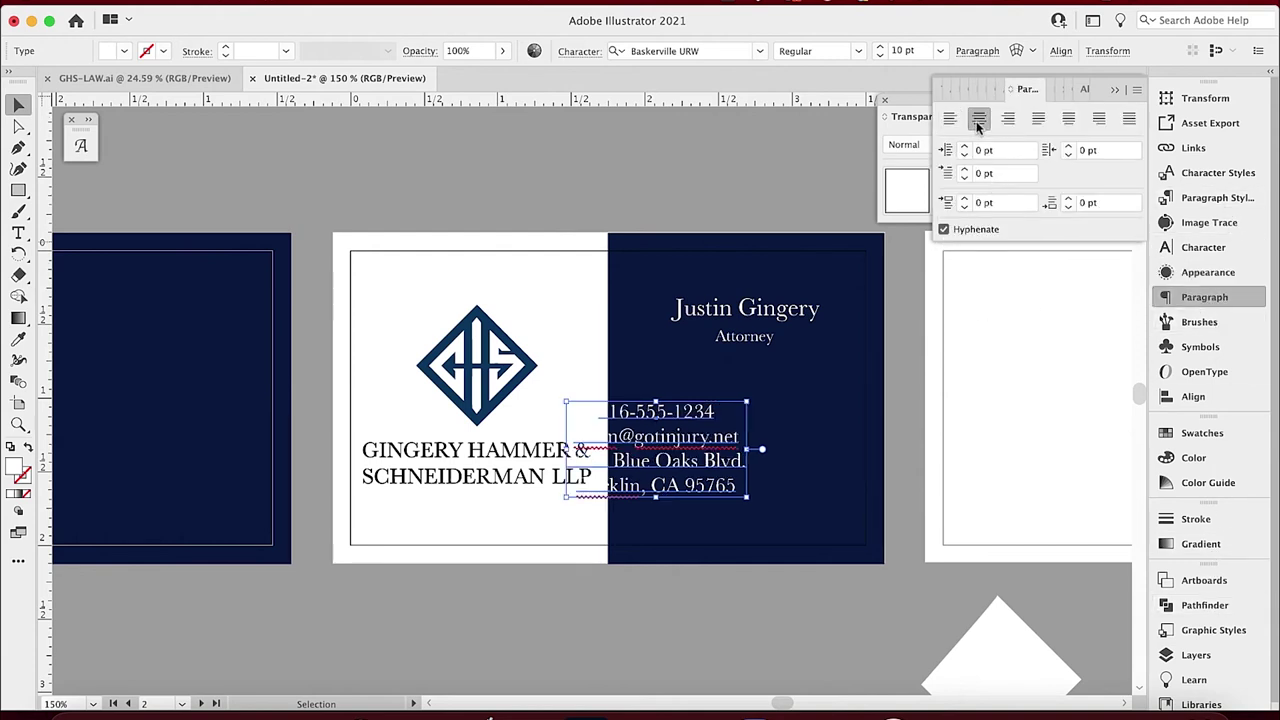
key(shift+Right)
key(shift+Right)
key(shift+Right)
key(shift+Right)
key(shift+Right)
key(shift+Right)
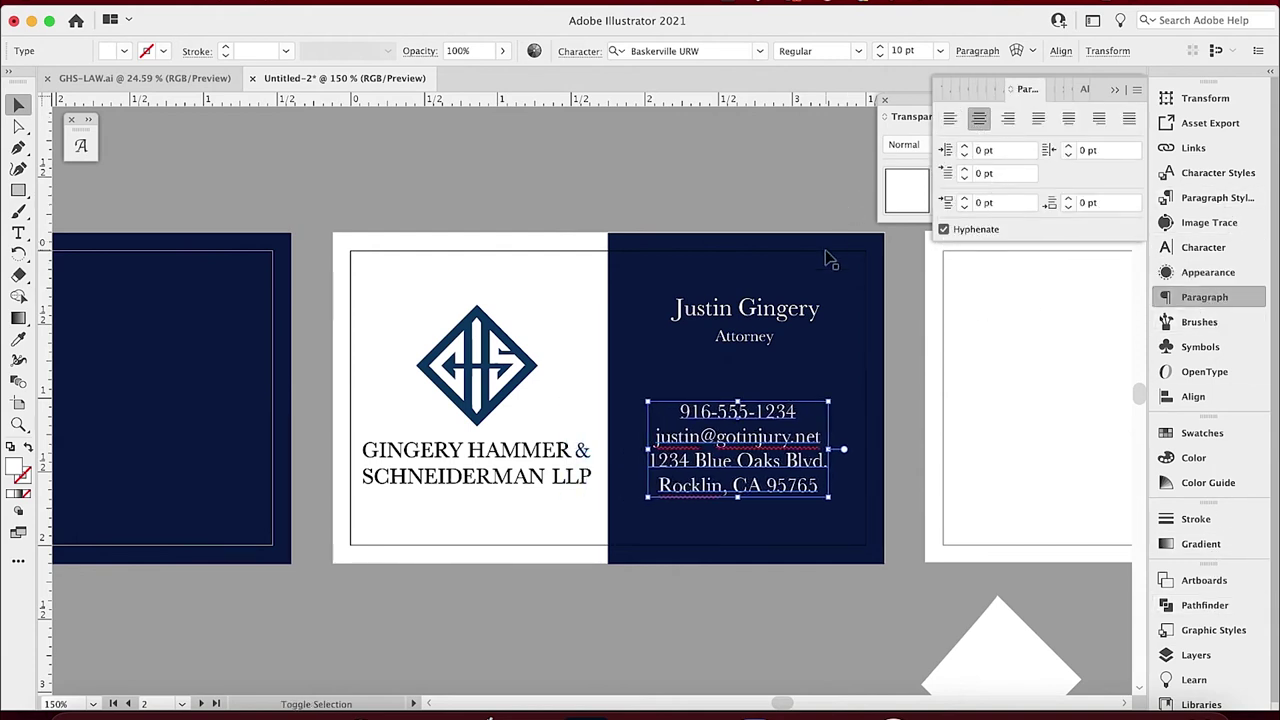
key(Left)
click(701, 156)
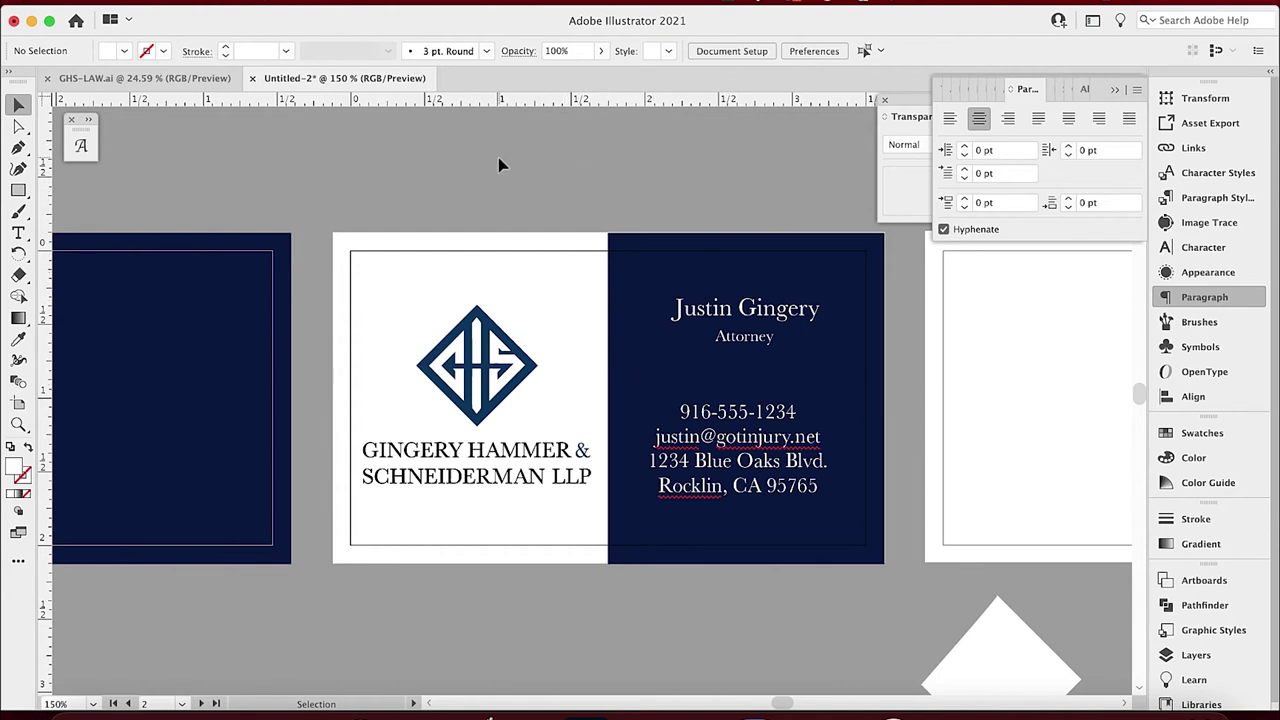
key(super+minus)
Paste the navy panel onto the third card and reshape it to cover the lower part.
scroll(514, 534, right, 5)
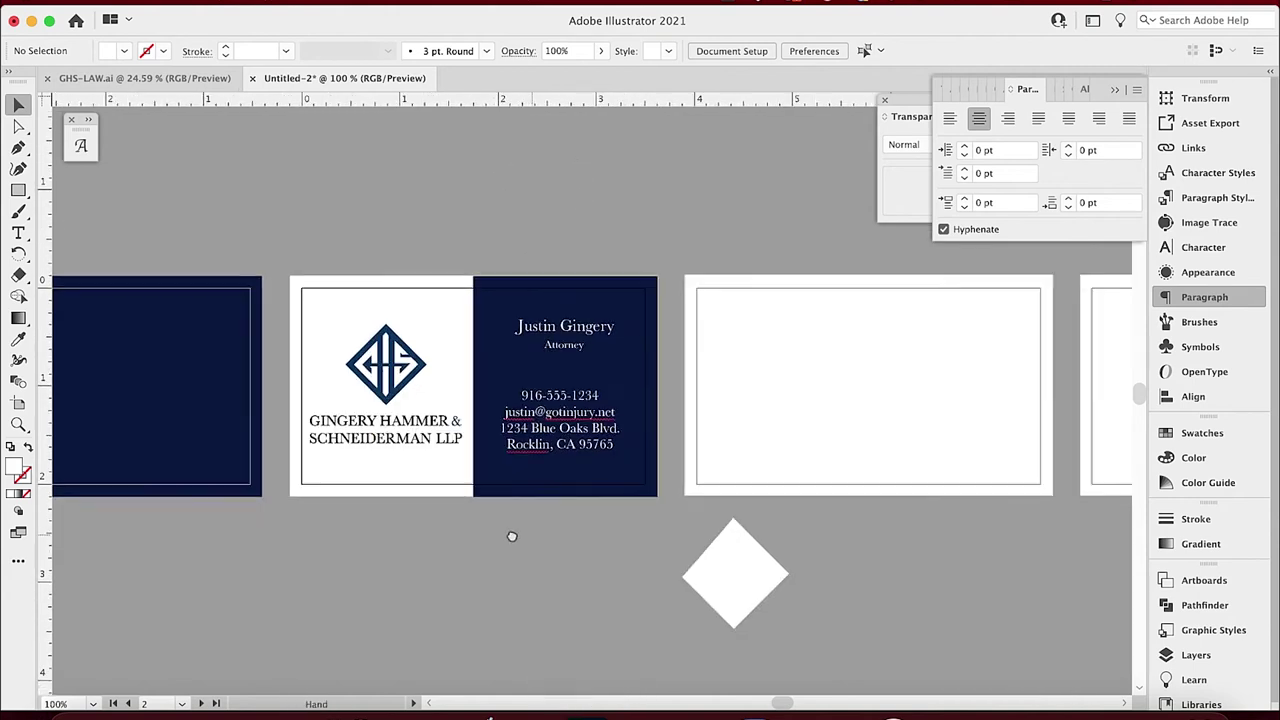
key(super+shift+v)
key(super+minus)
key(super+minus)
key(super+plus)
key(super+plus)
key(super+plus)
key(super+plus)
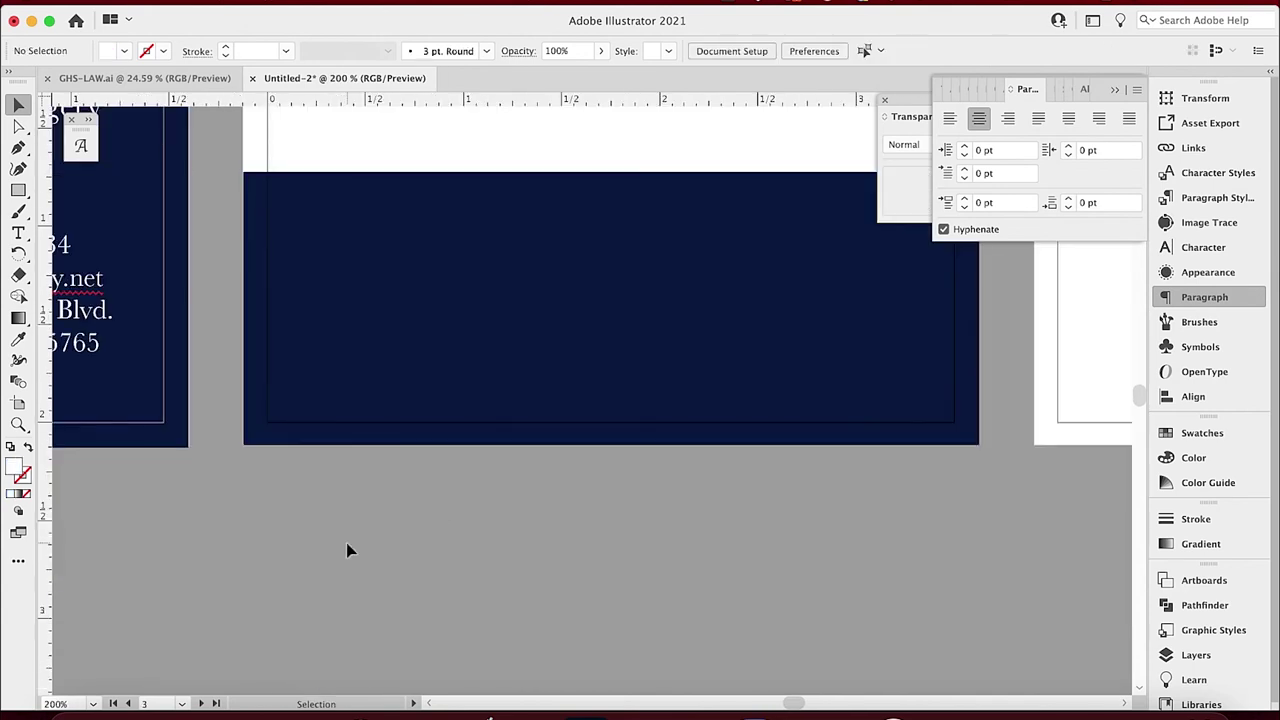
drag(229, 514, 600, 635)
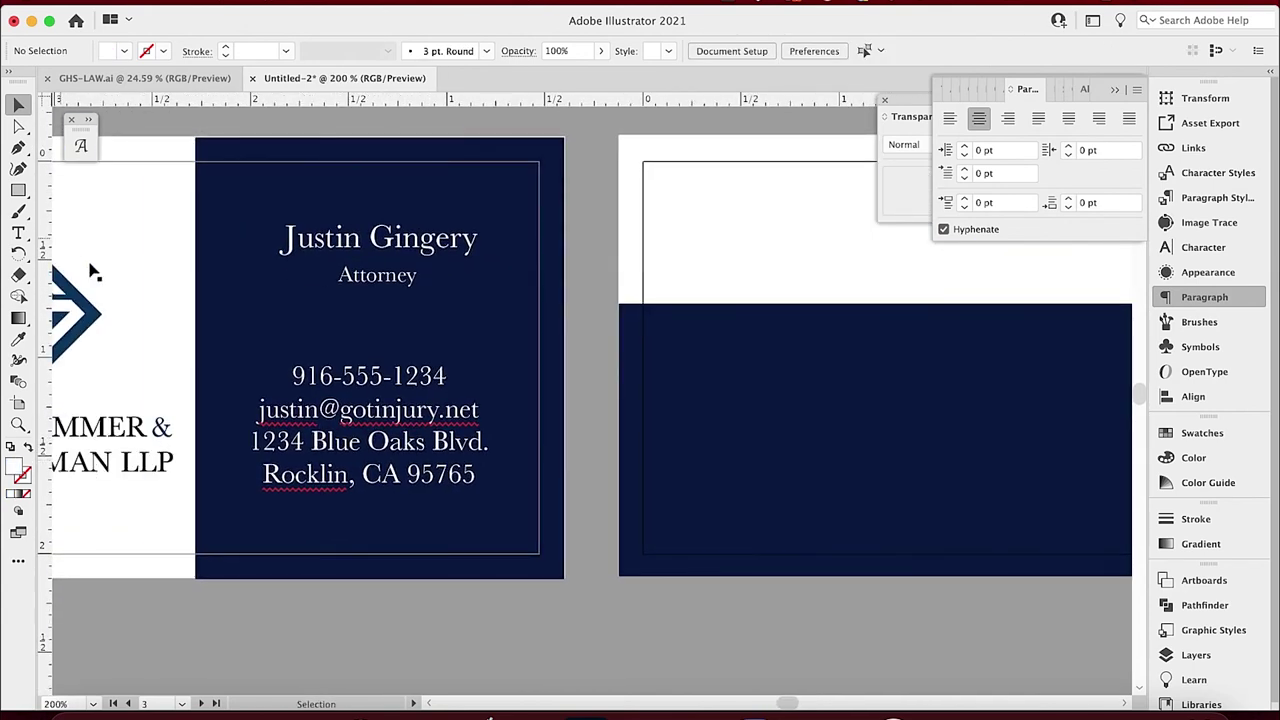
Copy the GHS logo group to the third card's top centre and pick out its diamond shape.
click(91, 312)
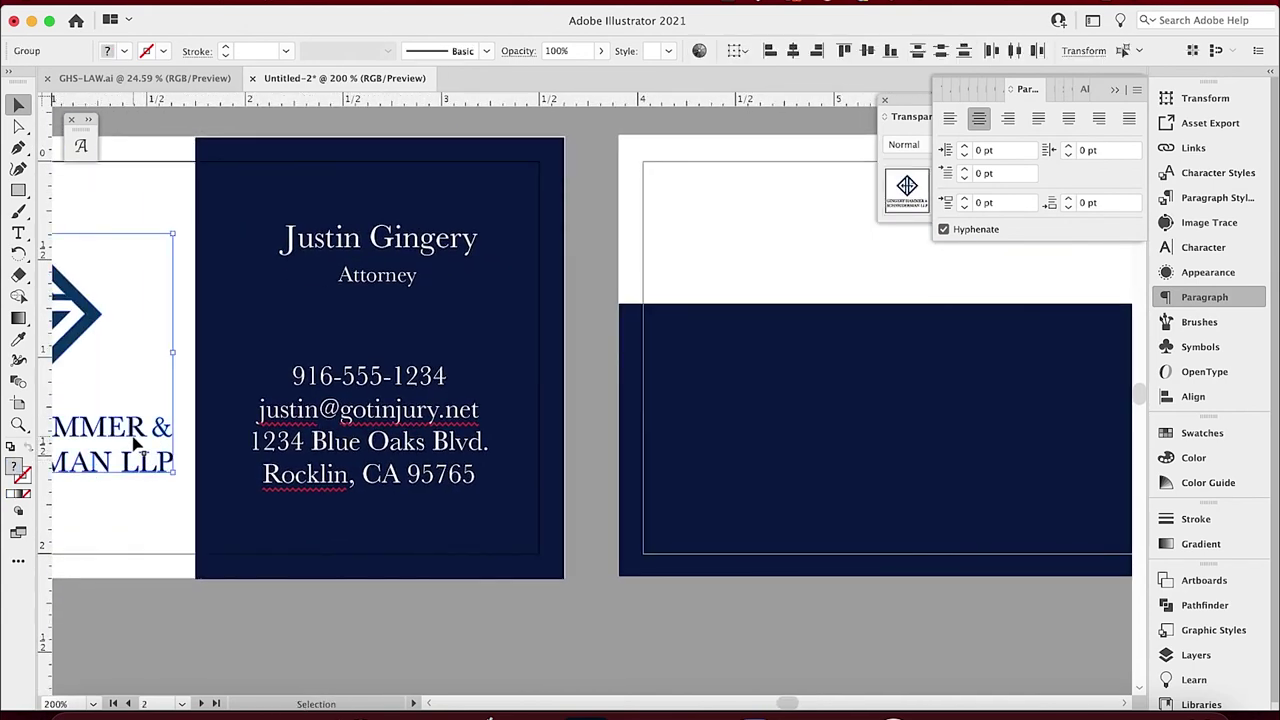
drag(136, 444, 540, 485)
drag(508, 294, 562, 275)
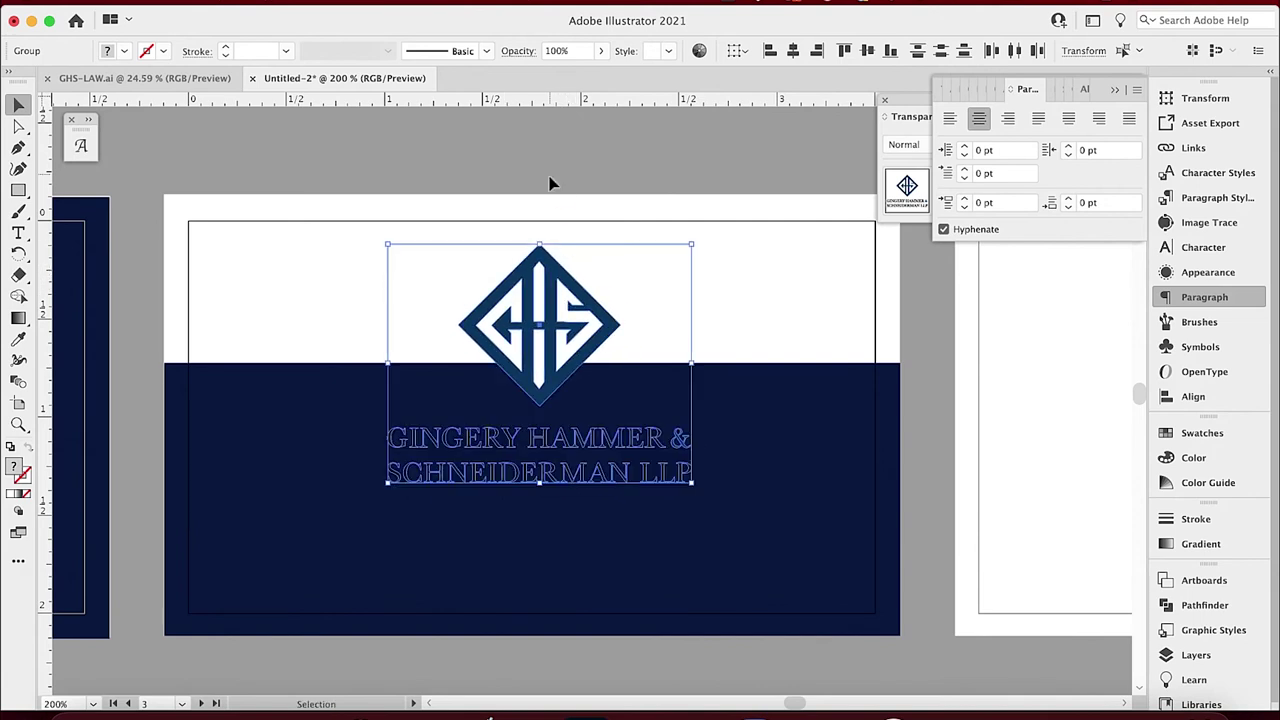
double_click(562, 272)
click(562, 272)
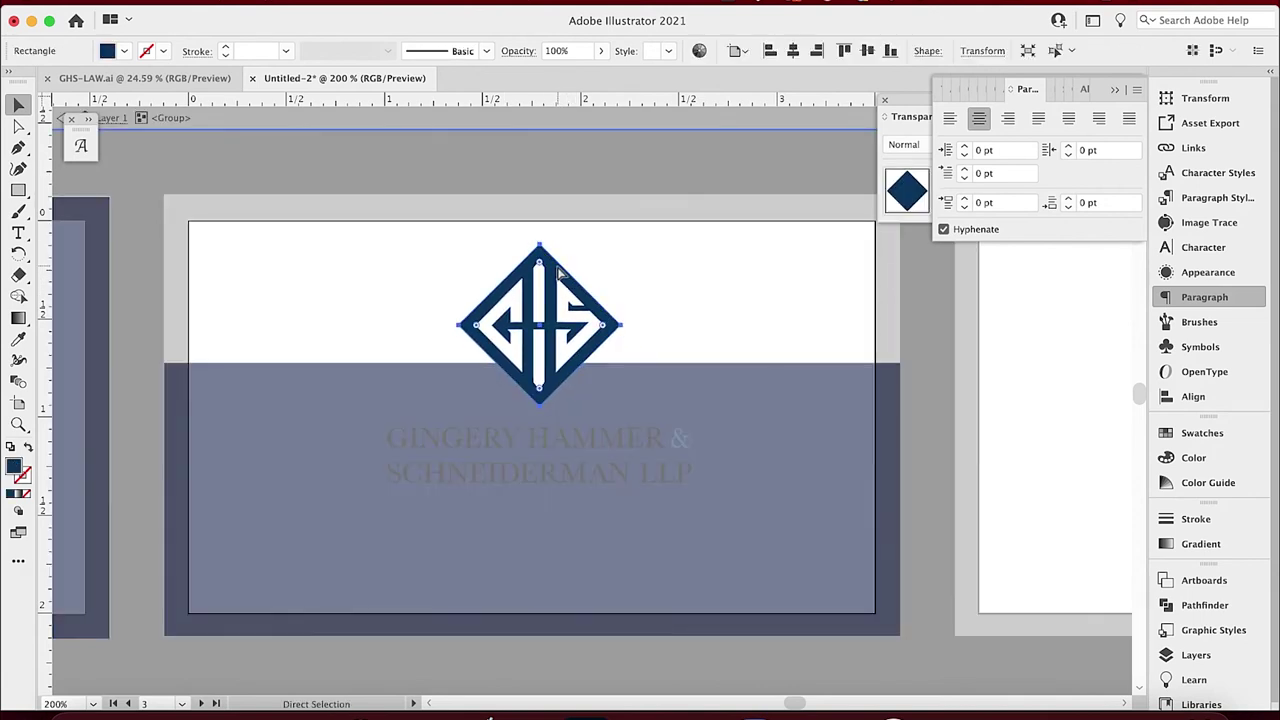
double_click(537, 177)
Paste a diamond copy, colour it white, enlarge it and send it behind the logo.
key(cmd+v)
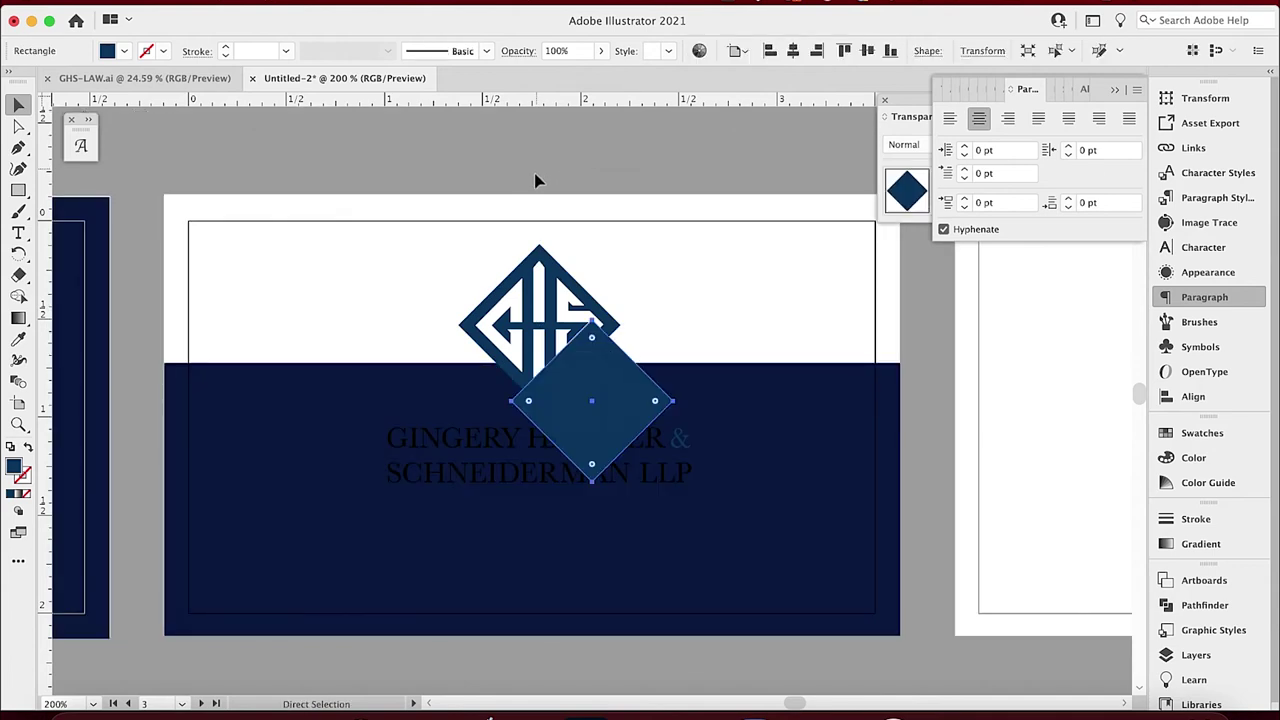
click(18, 339)
click(256, 303)
key(v)
drag(592, 321, 592, 286)
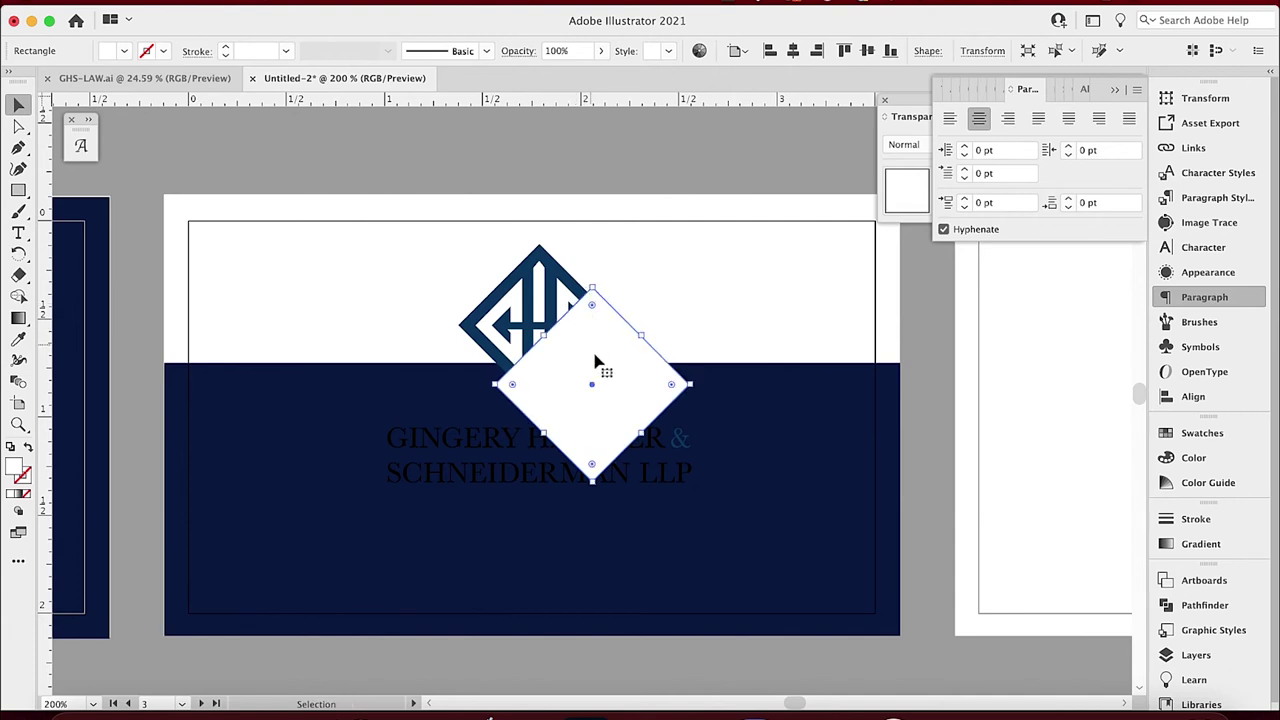
drag(597, 375, 549, 296)
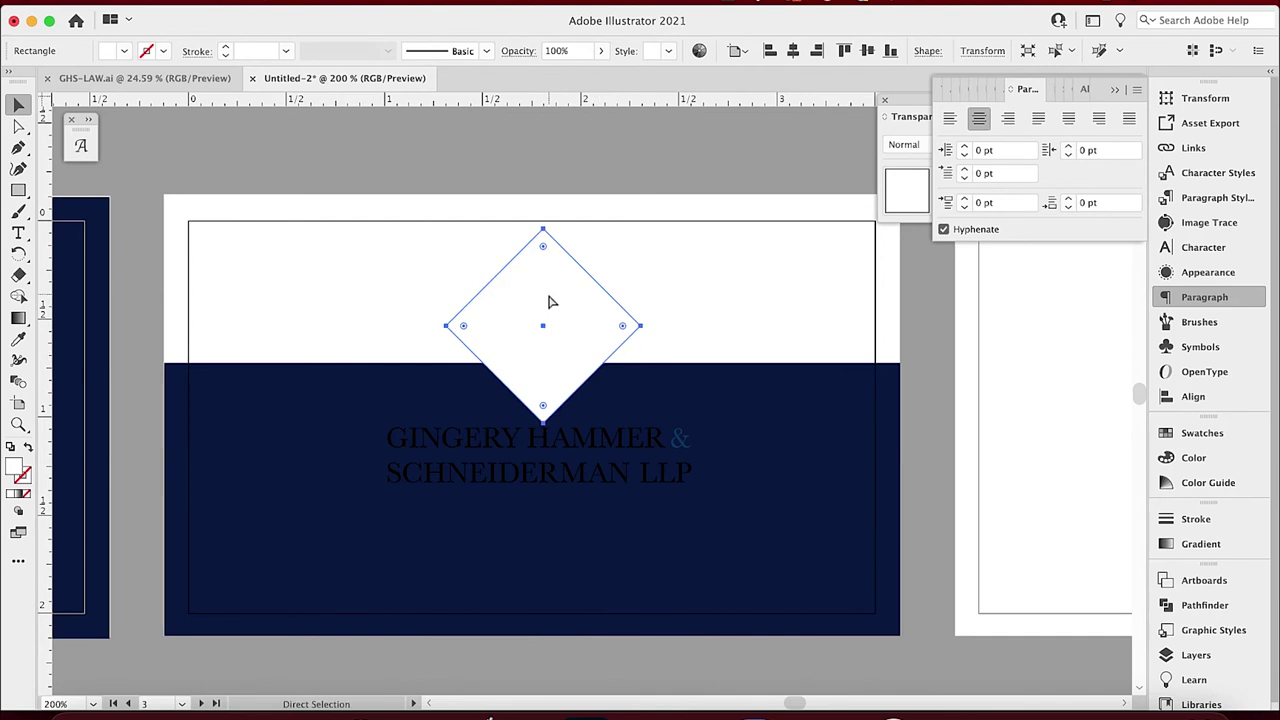
key(super+bracketleft)
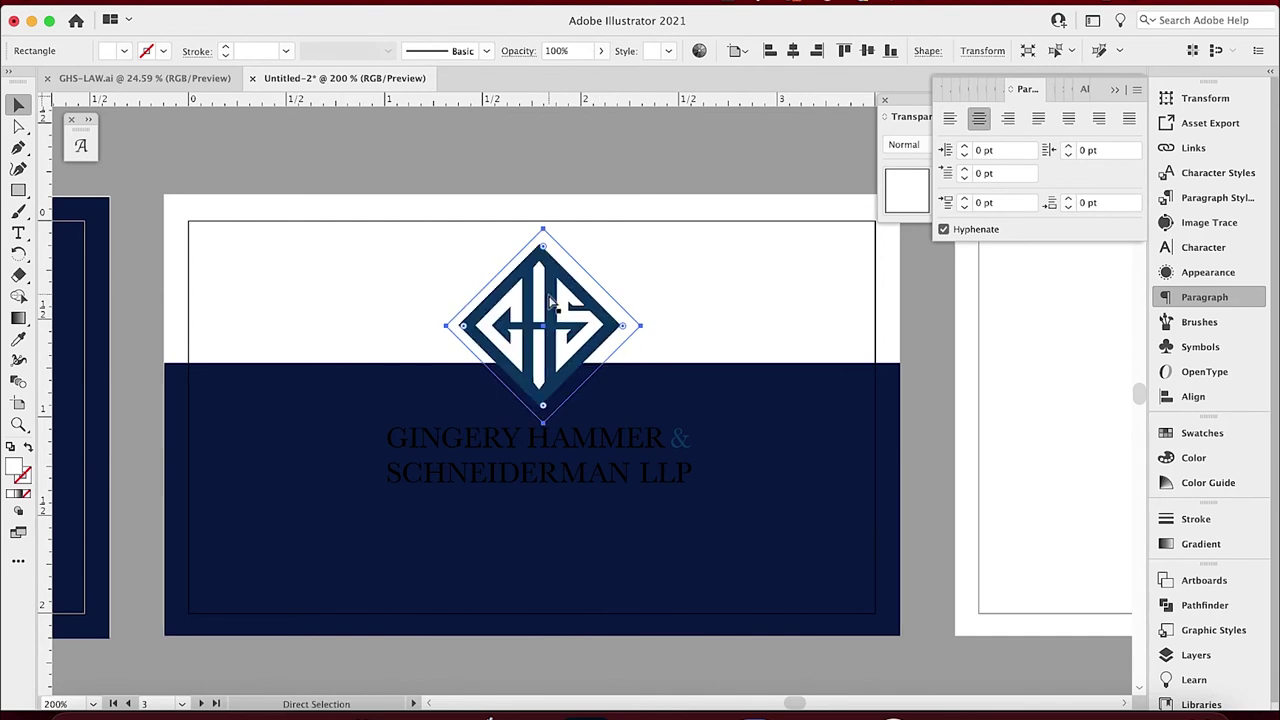
Centre the logo and white diamond on each other and nudge them down.
key(v)
shift+click(549, 300)
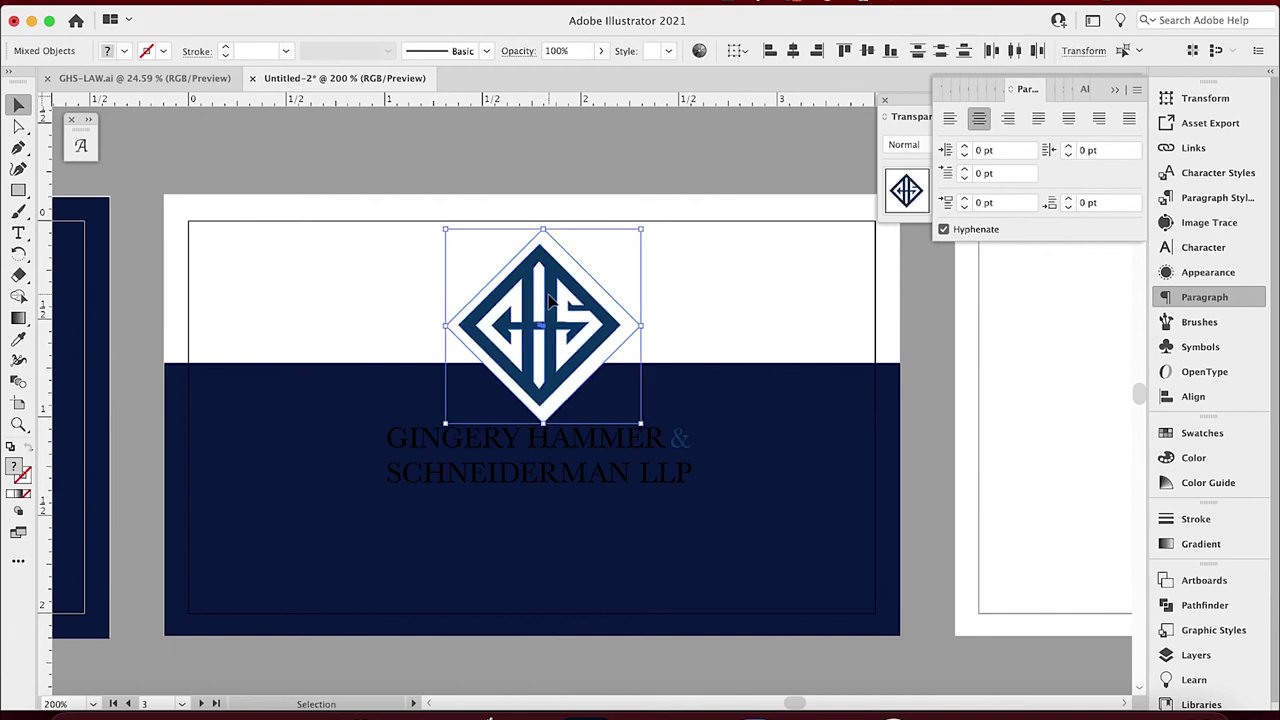
click(795, 55)
click(866, 52)
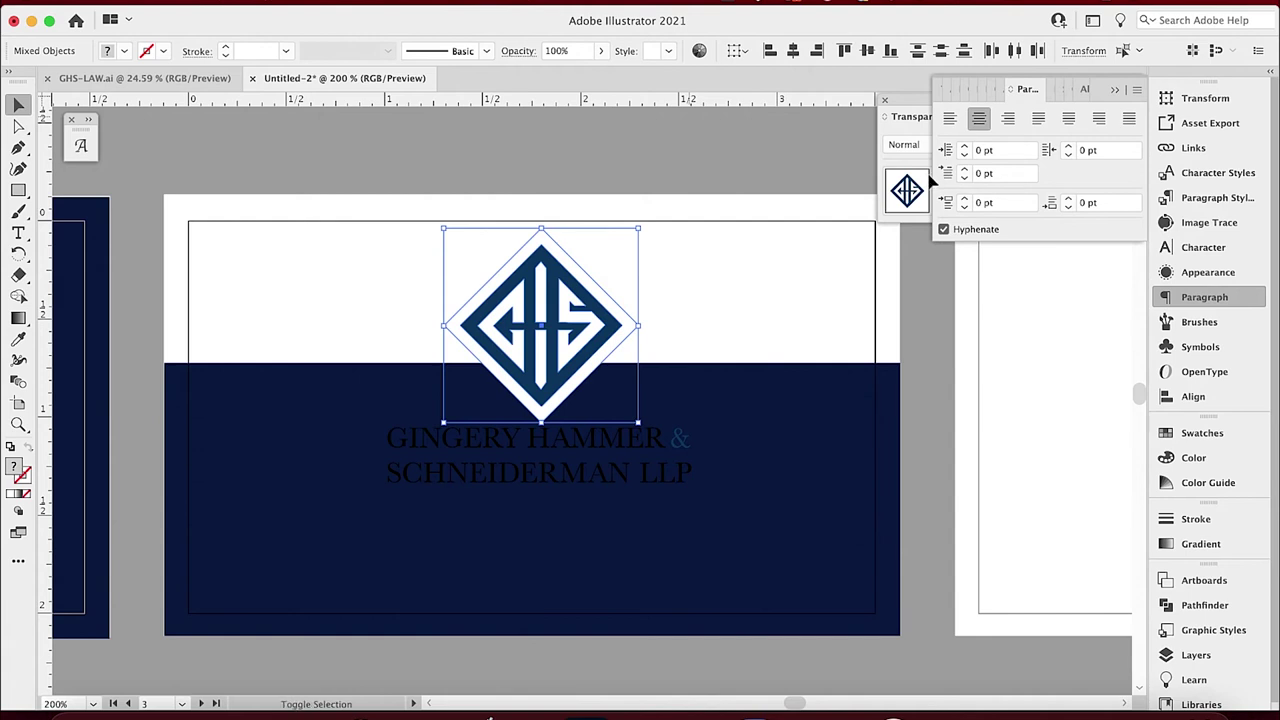
key(shift+Down)
key(Down)
key(Down)
key(Down)
key(Down)
key(Down)
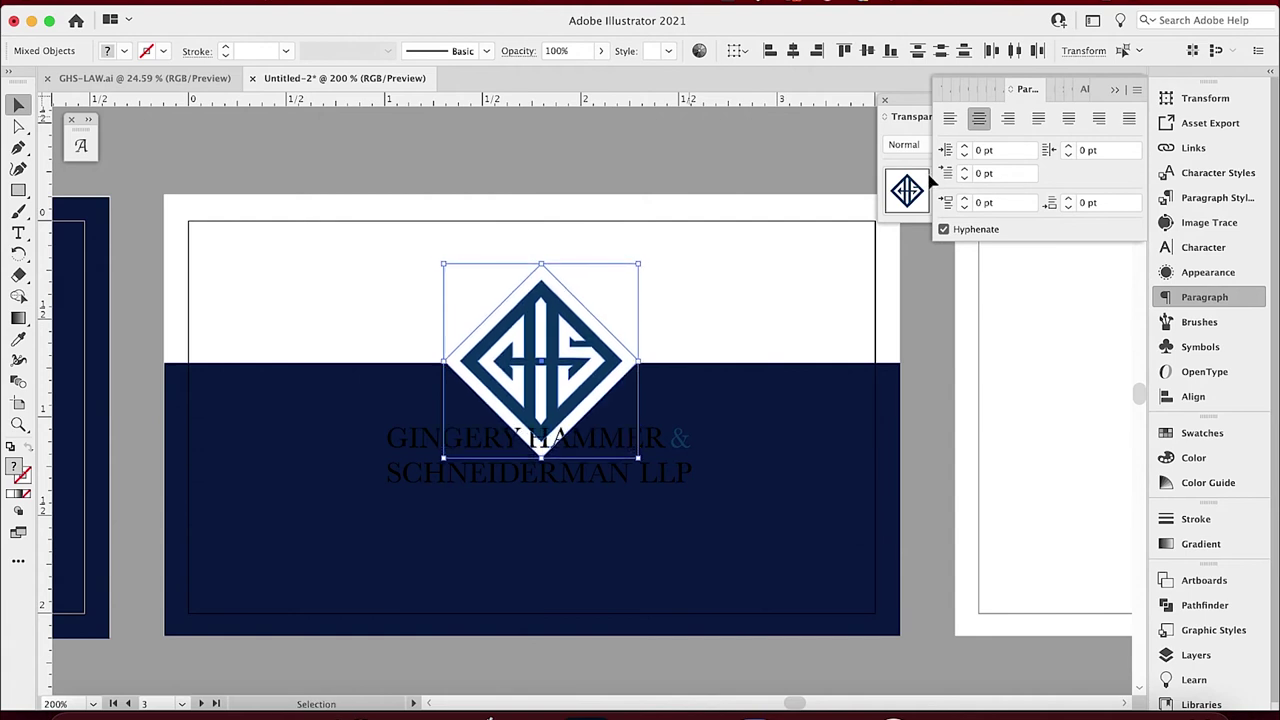
click(657, 157)
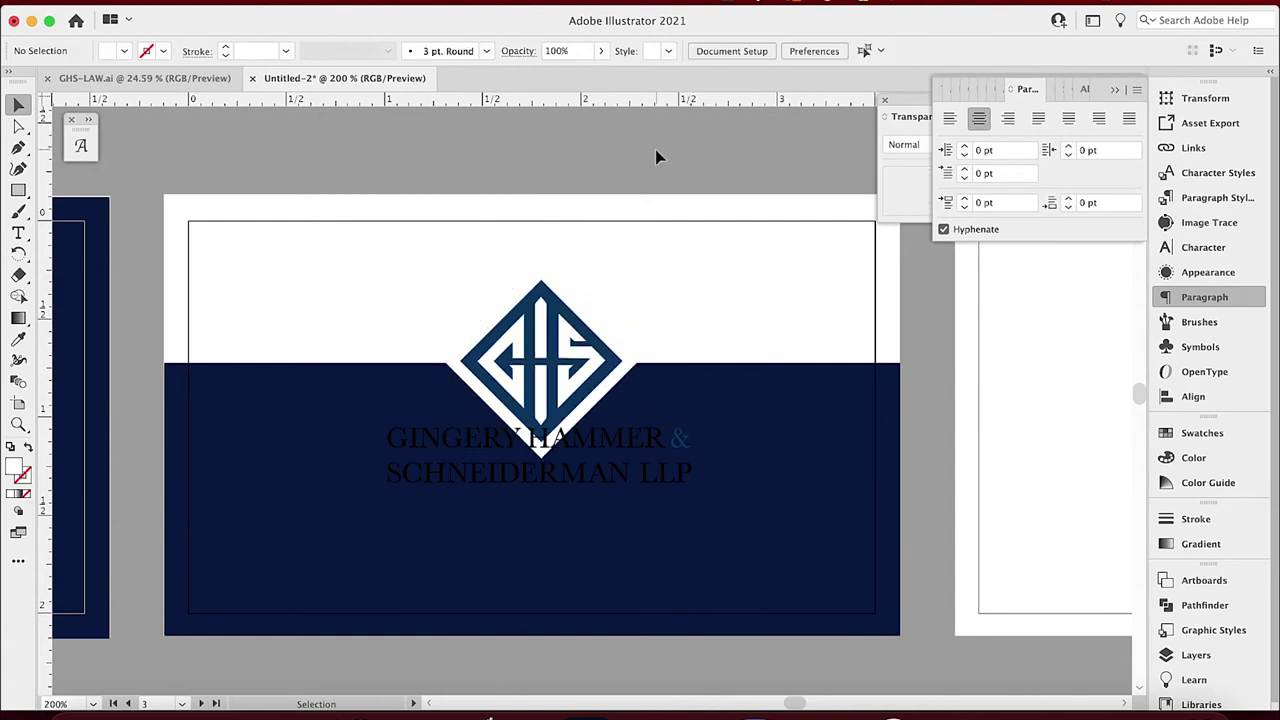
Raise the navy band's top edge and shift the logo and diamond to straddle it.
click(727, 372)
drag(532, 364, 540, 348)
click(562, 324)
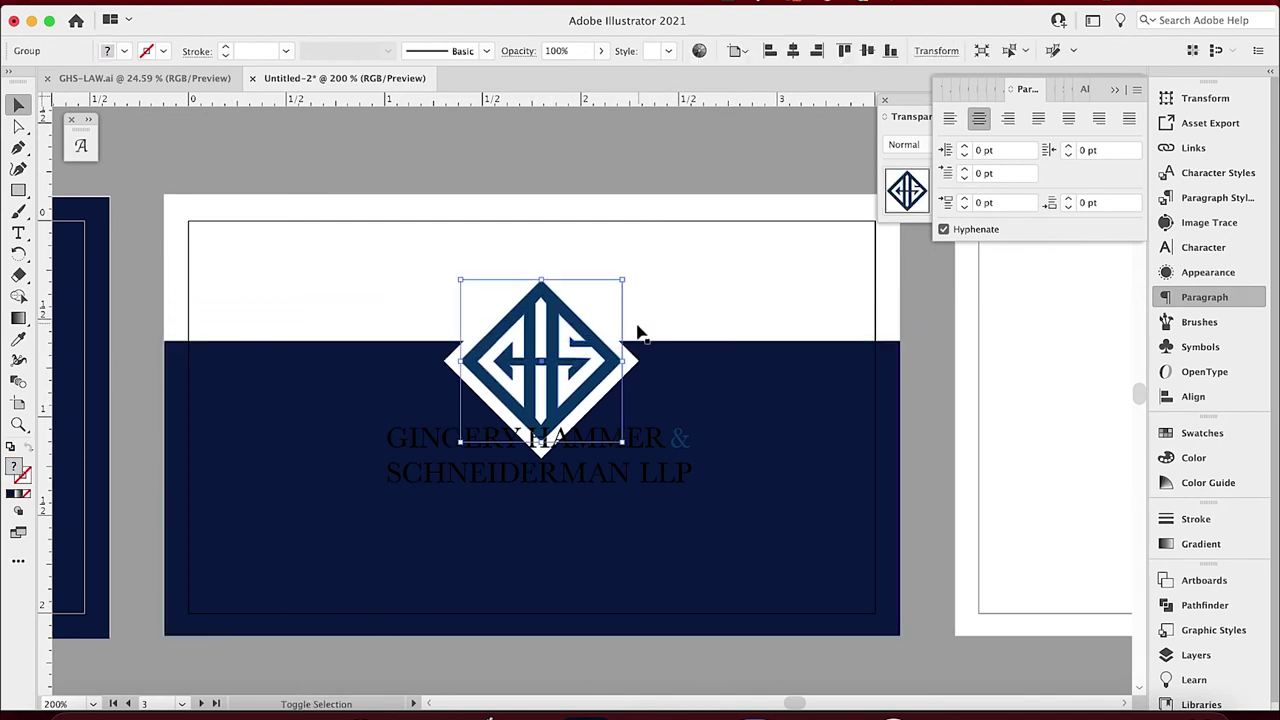
shift+click(612, 342)
key(shift+Up)
key(Down)
key(Down)
click(580, 158)
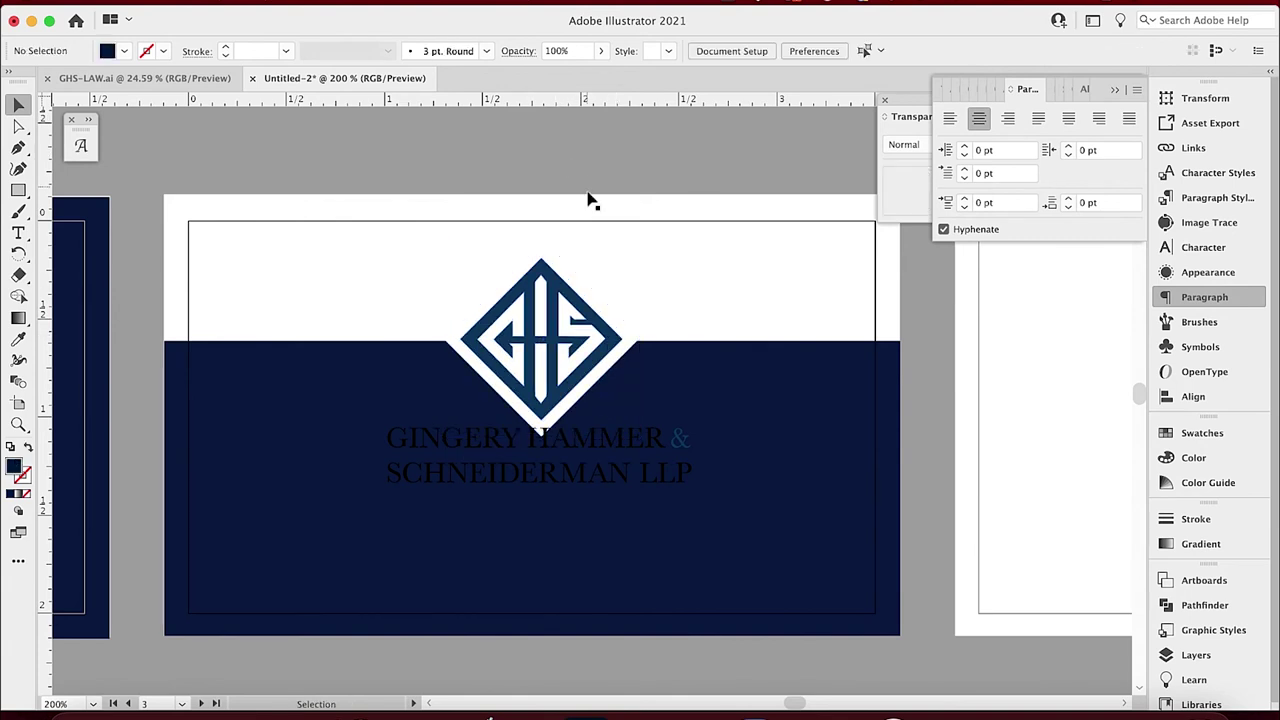
Move the firm name to the white band's top left and shrink the logo with its diamond.
drag(557, 442, 350, 257)
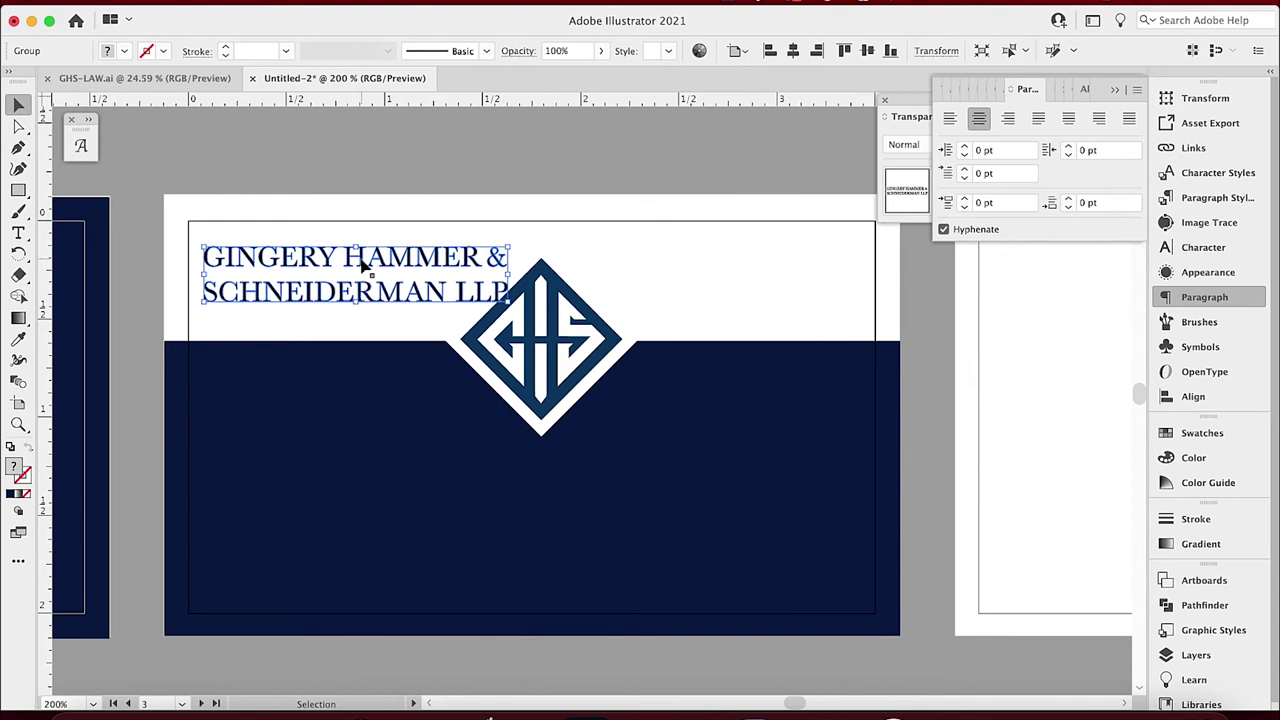
click(548, 405)
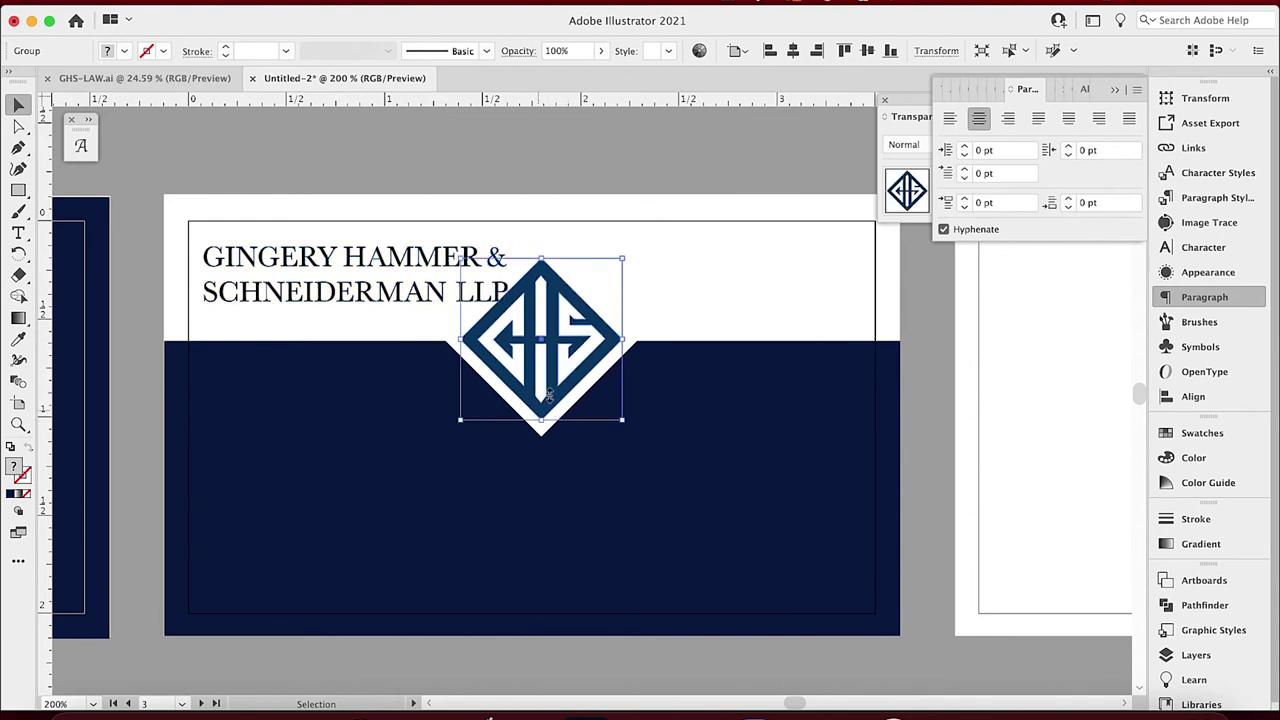
shift+click(540, 435)
drag(544, 444, 551, 384)
key(shift+Down)
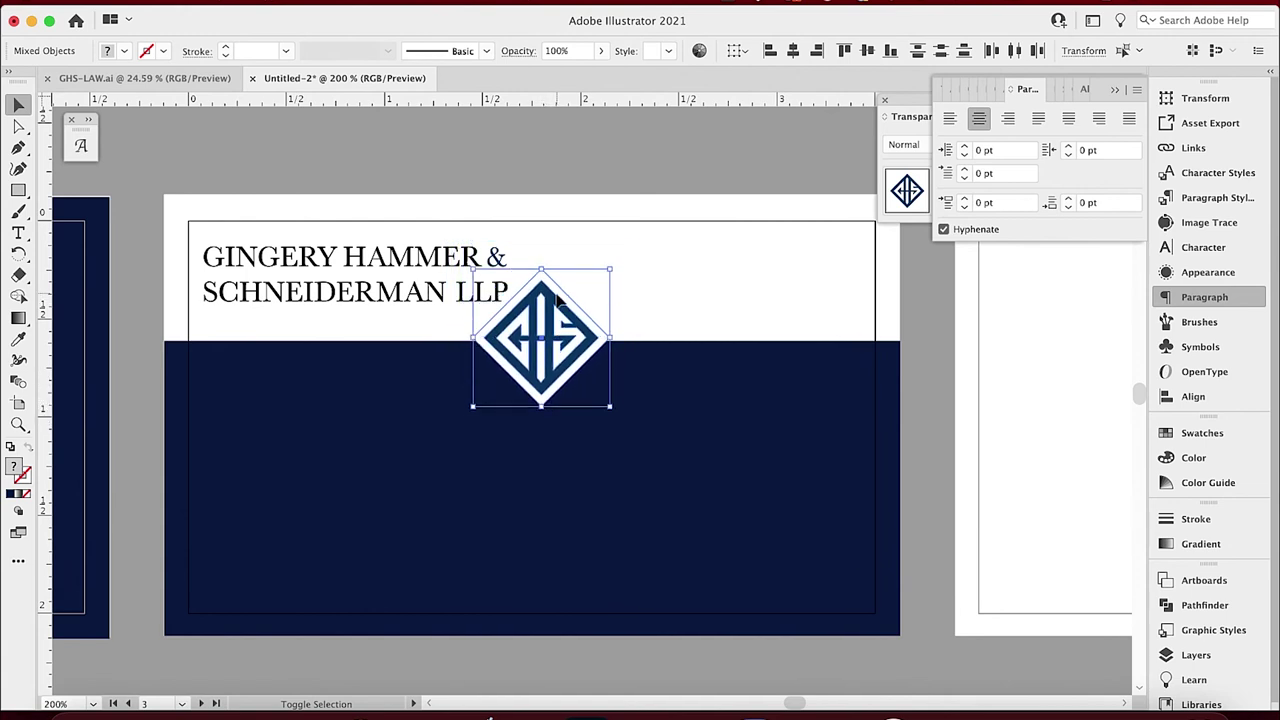
click(607, 208)
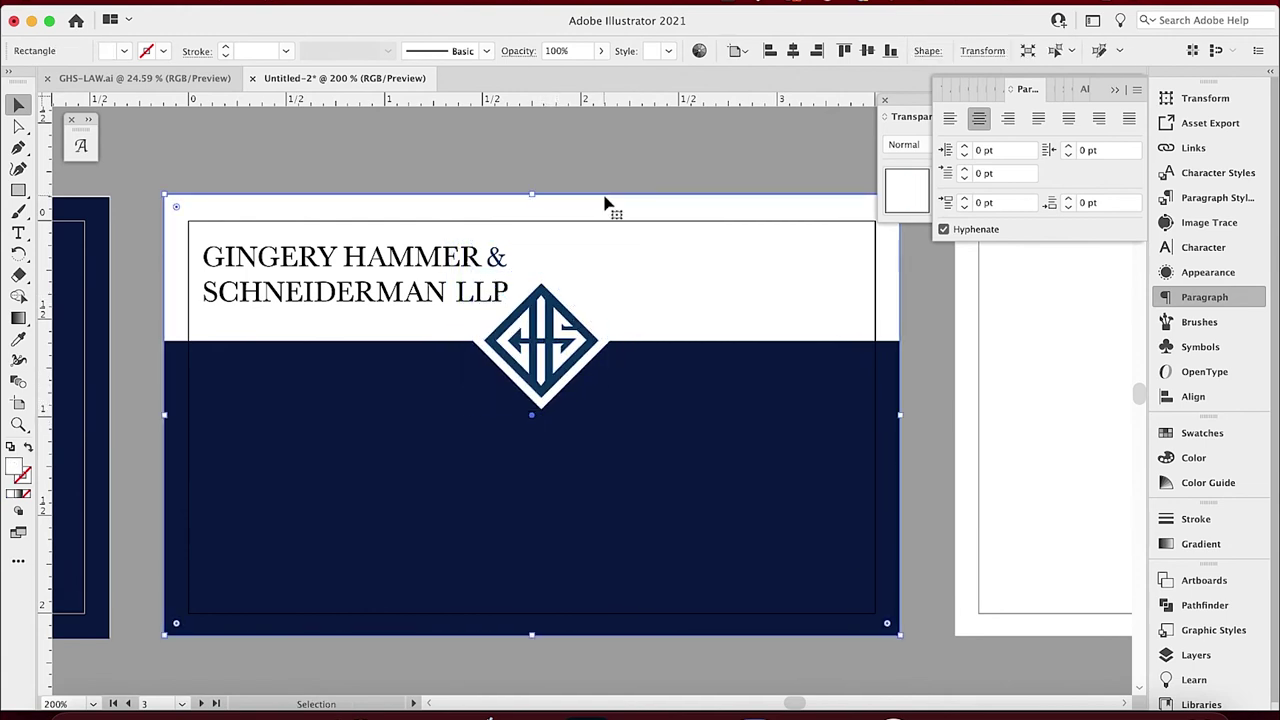
click(586, 155)
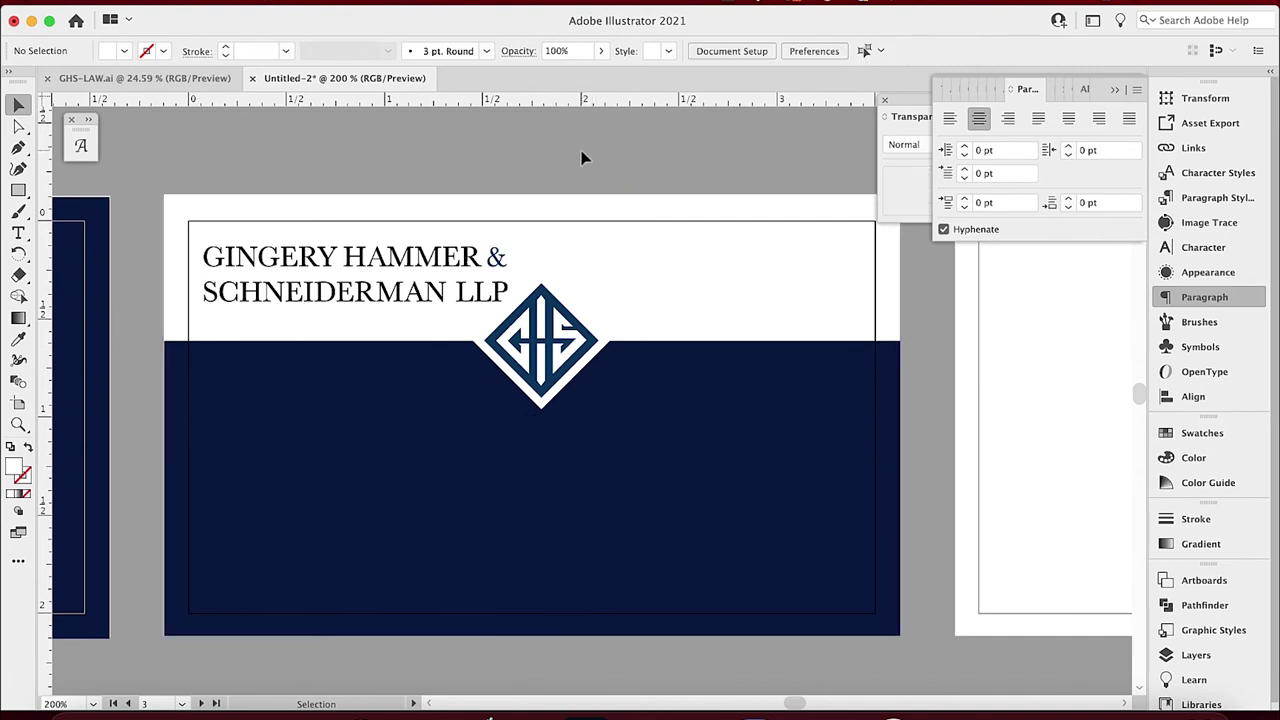
Slide the logo to the card's left side and enlarge the firm name beside it.
click(599, 349)
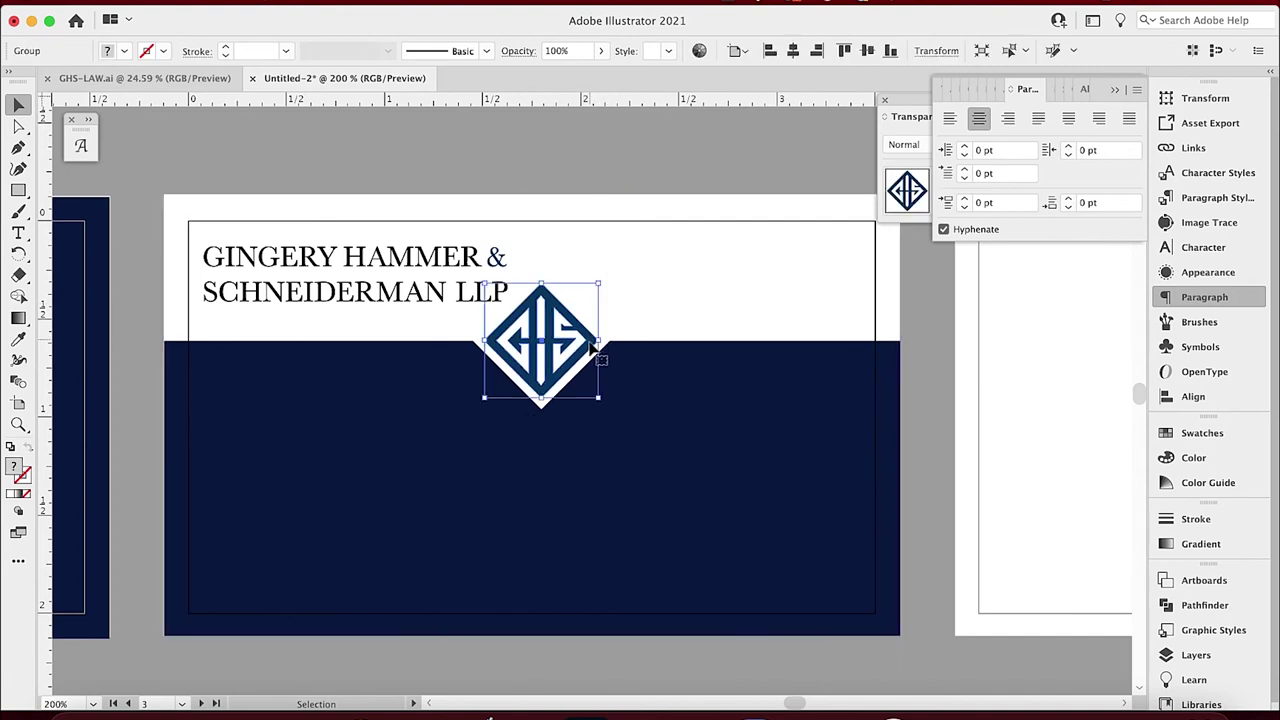
shift+click(591, 363)
key(shift+Left)
key(shift+Left)
key(shift+Left)
key(shift+Left)
key(shift+Left)
key(shift+Left)
key(shift+Left)
key(shift+Left)
key(shift+Left)
key(shift+Left)
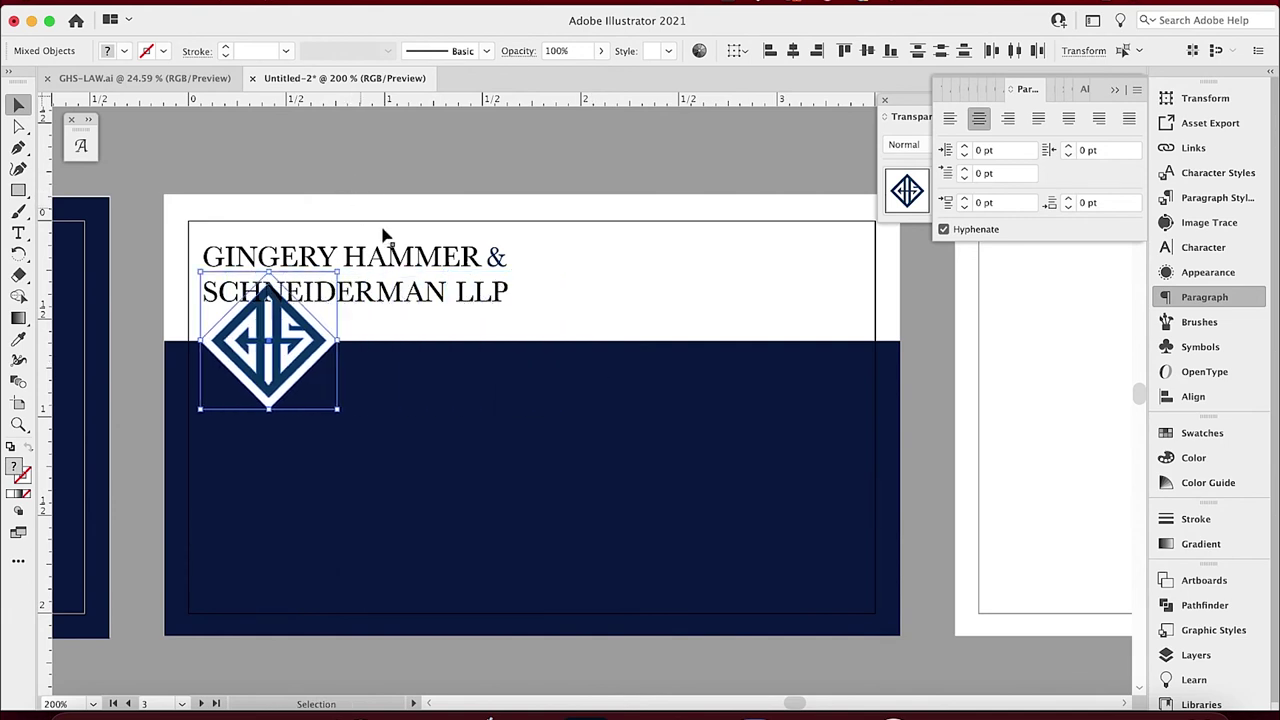
click(446, 298)
key(shift+Right)
key(shift+Right)
key(shift+Right)
key(shift+Right)
key(shift+Right)
key(shift+Right)
key(shift+Right)
key(shift+Right)
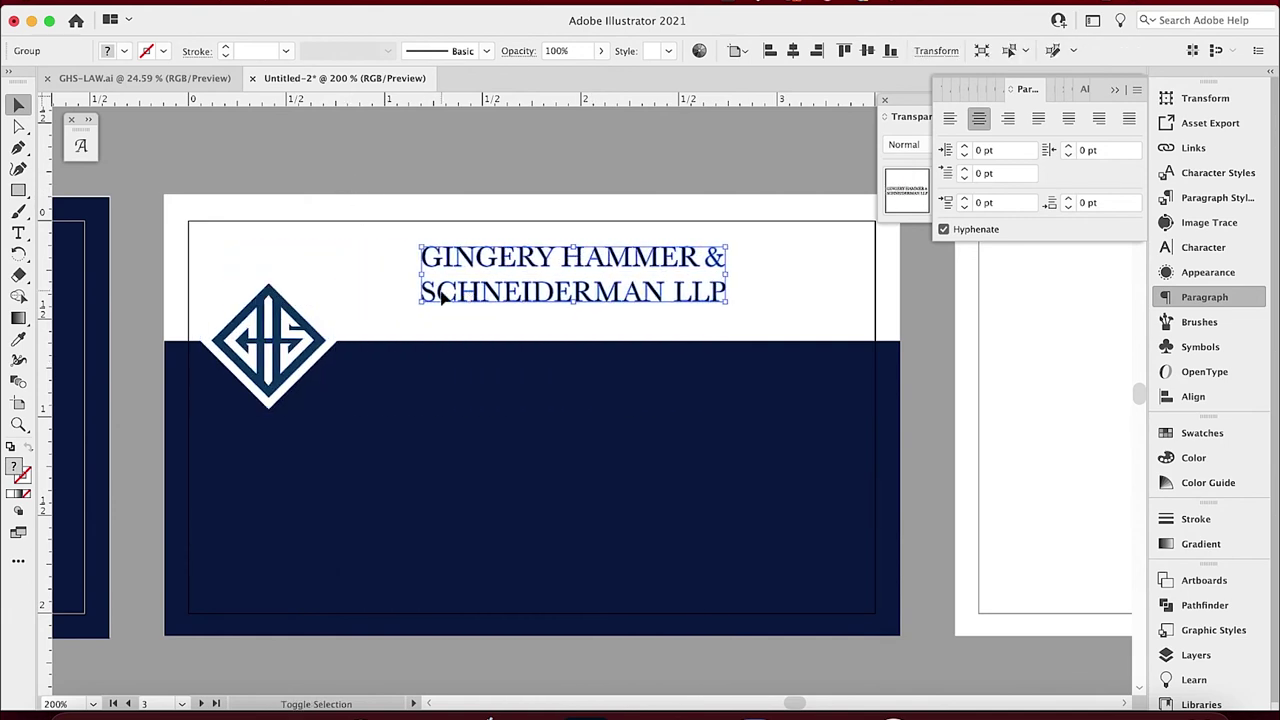
drag(574, 304, 566, 322)
key(shift+Right)
key(shift+Right)
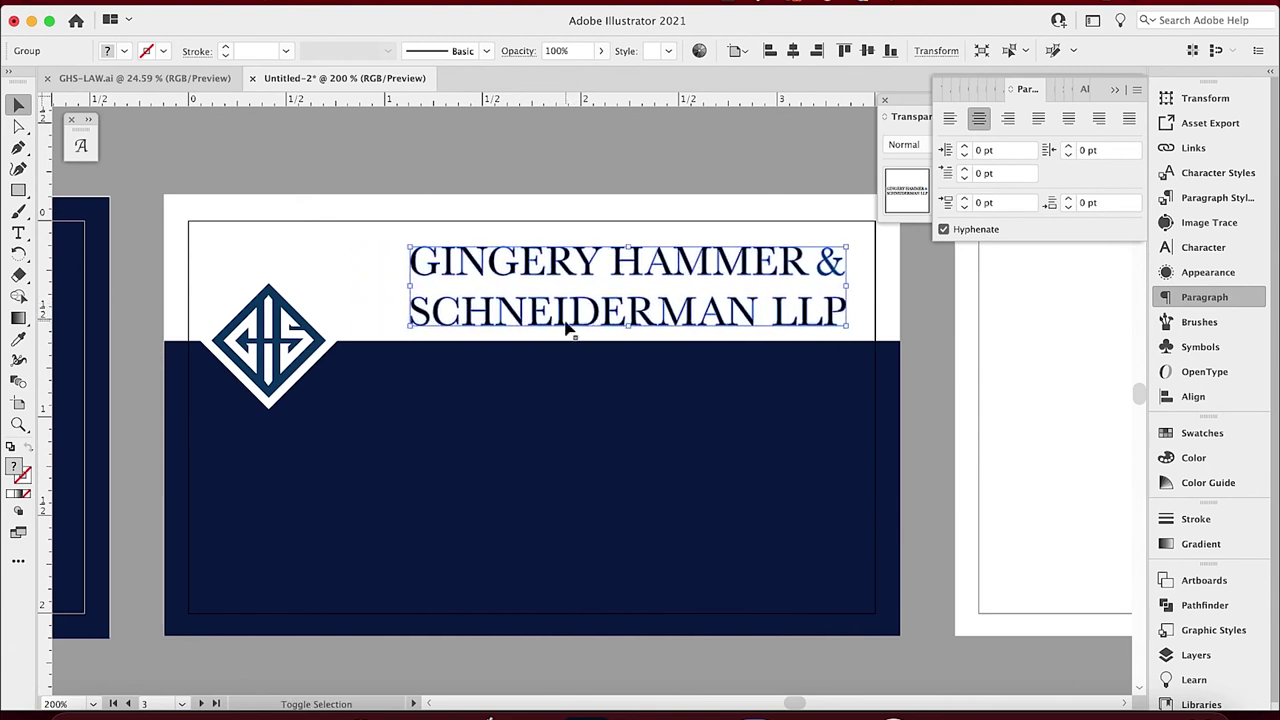
key(Up)
Enlarge the logo and white diamond and nudge them slightly right.
click(262, 298)
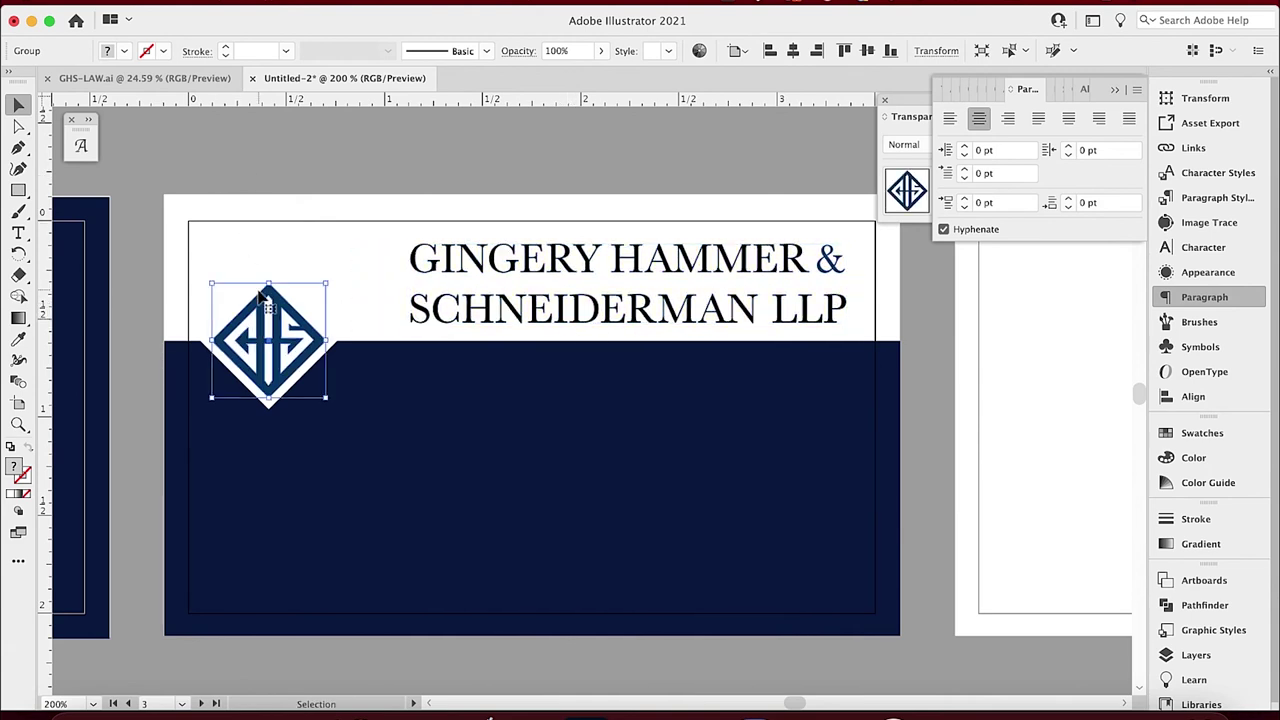
shift+click(305, 305)
drag(271, 270, 296, 218)
key(Right)
key(Right)
key(Right)
key(Right)
key(Right)
key(Right)
key(Right)
key(Right)
key(Right)
key(Right)
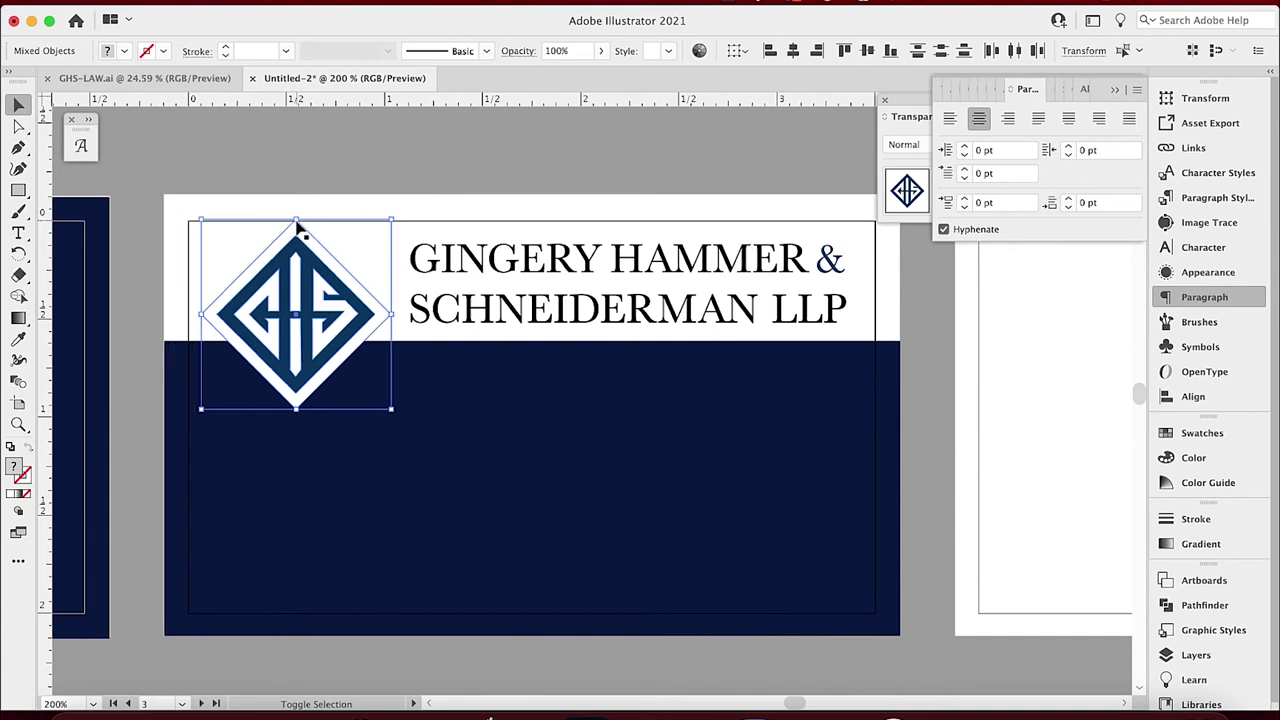
click(277, 160)
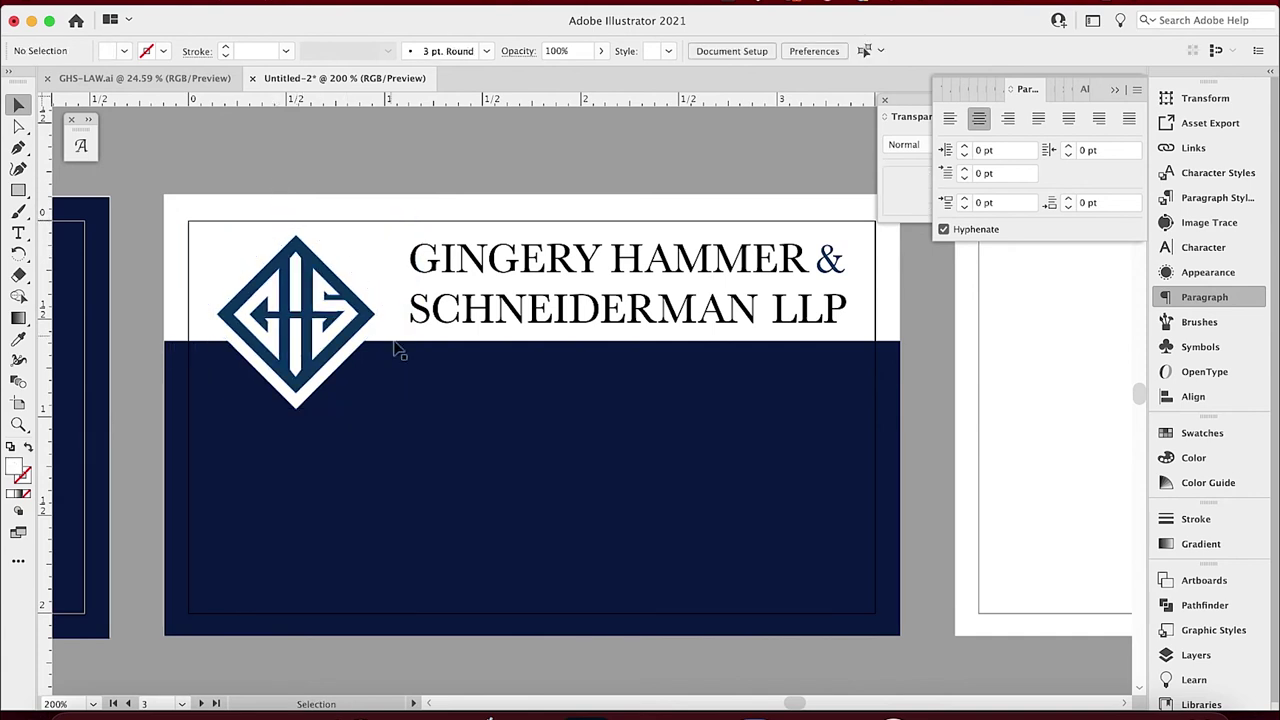
Copy the name, Attorney title and contact text from the previous card onto the new card.
drag(153, 531, 351, 514)
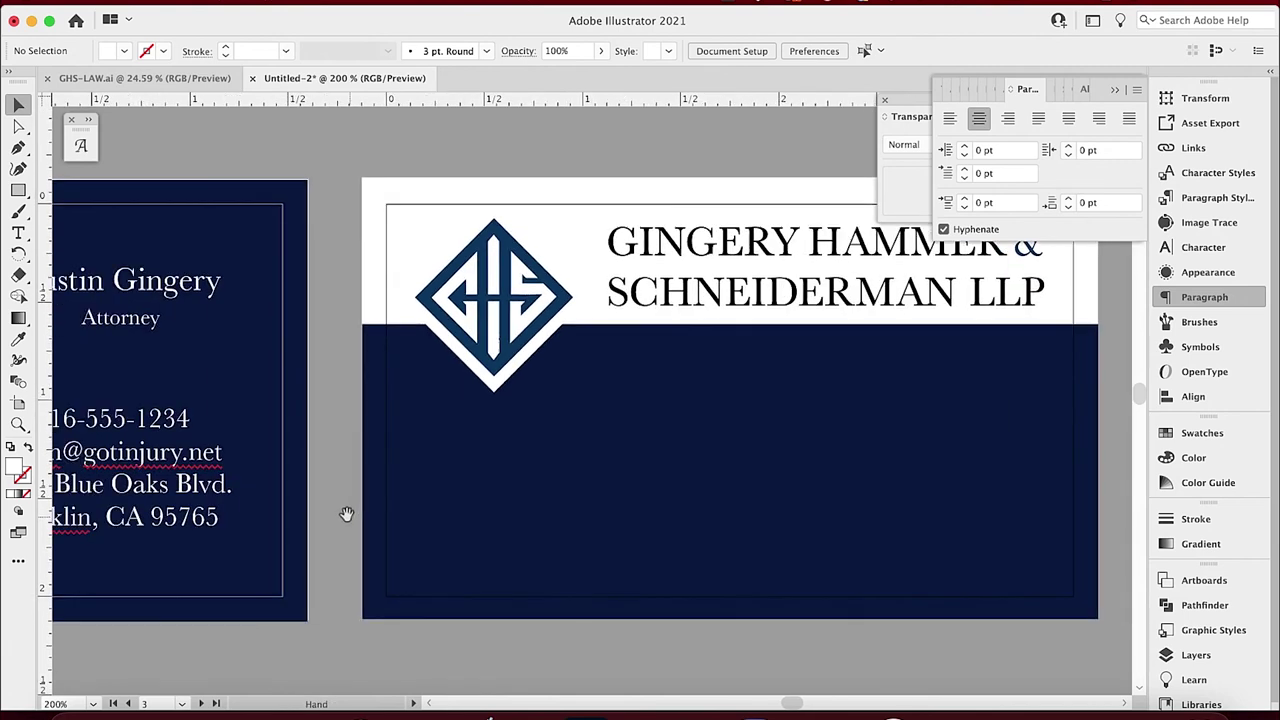
click(168, 438)
shift+click(155, 288)
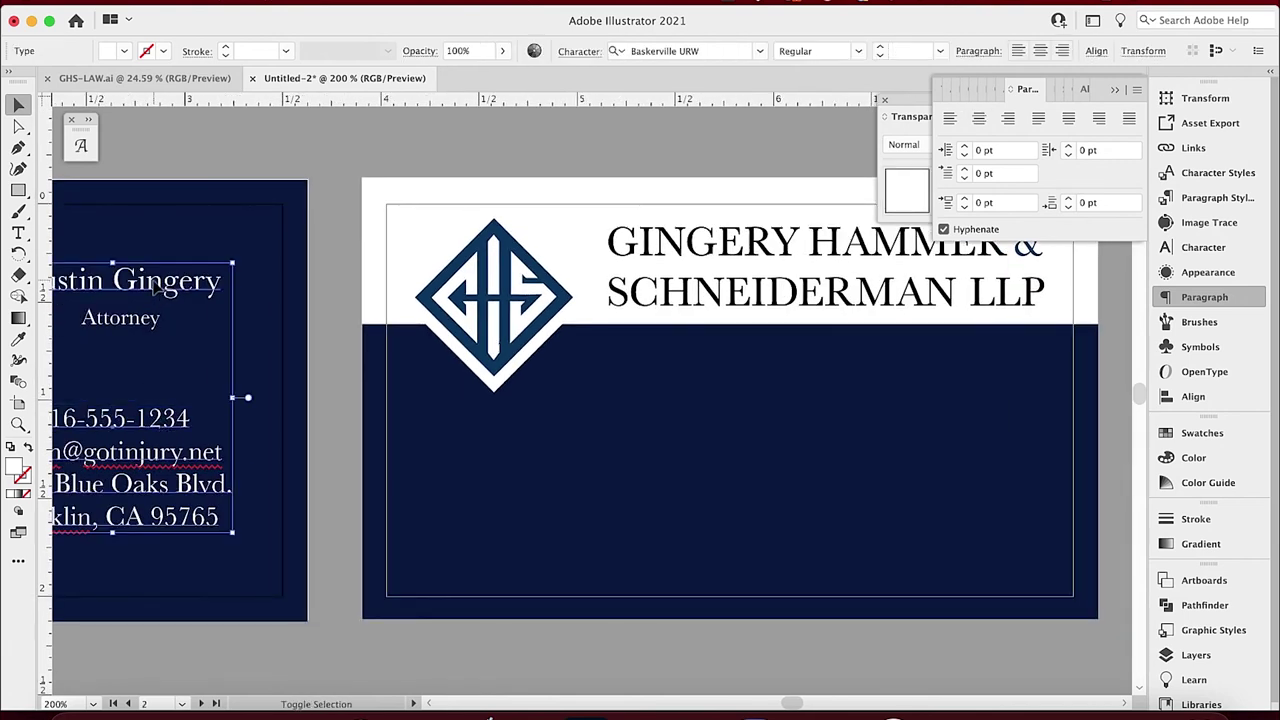
drag(143, 334, 881, 468)
click(443, 652)
Condense the contact text into 'phone | e-mail' and a single street-and-city address line.
click(665, 553)
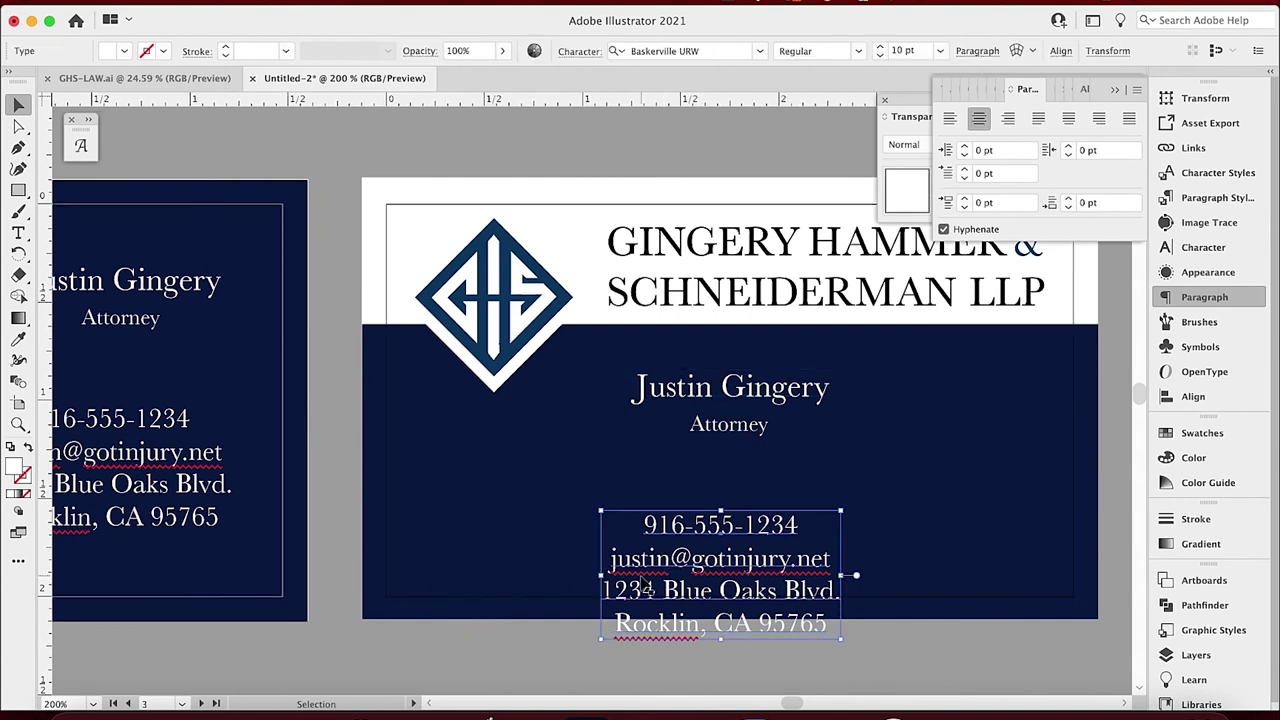
double_click(641, 574)
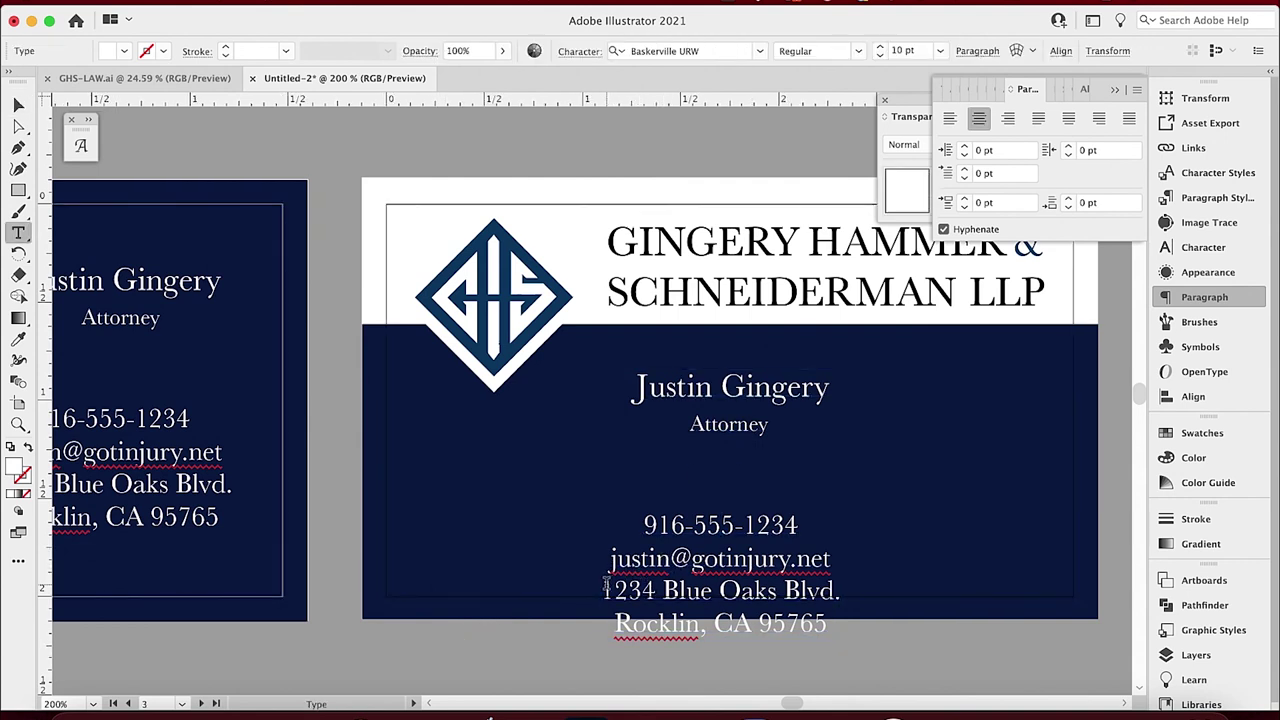
key(Escape)
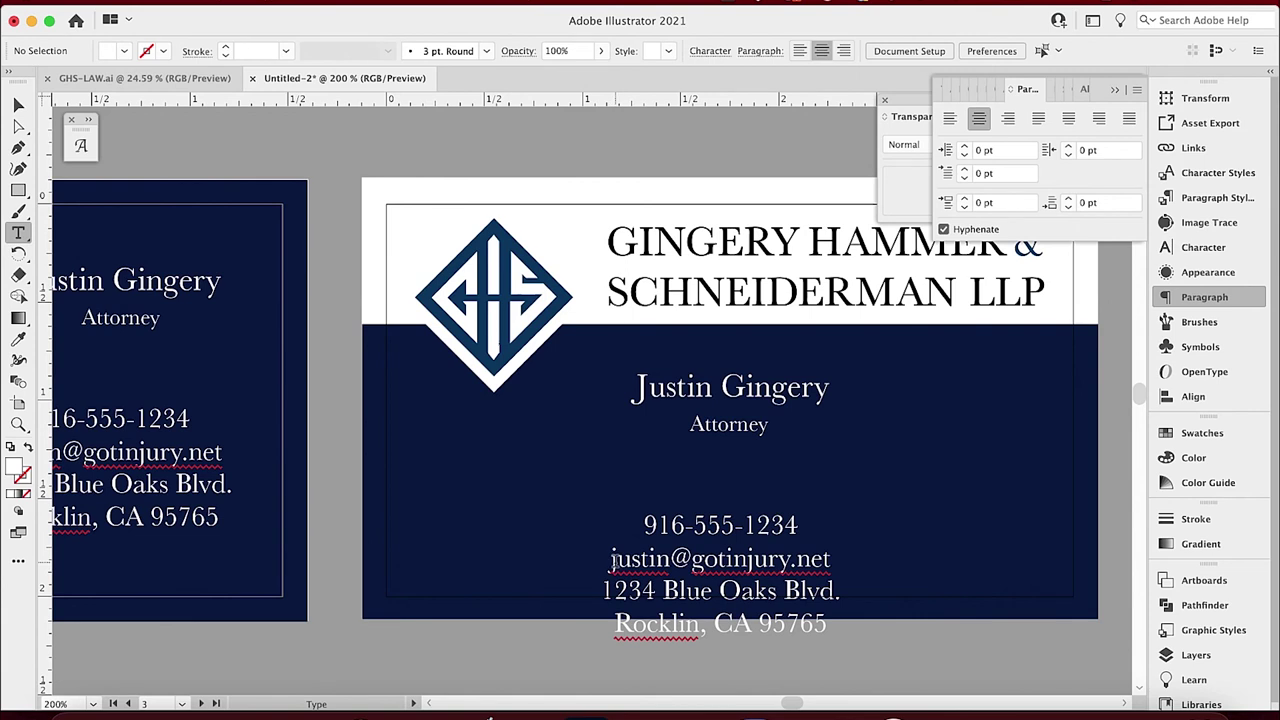
click(612, 561)
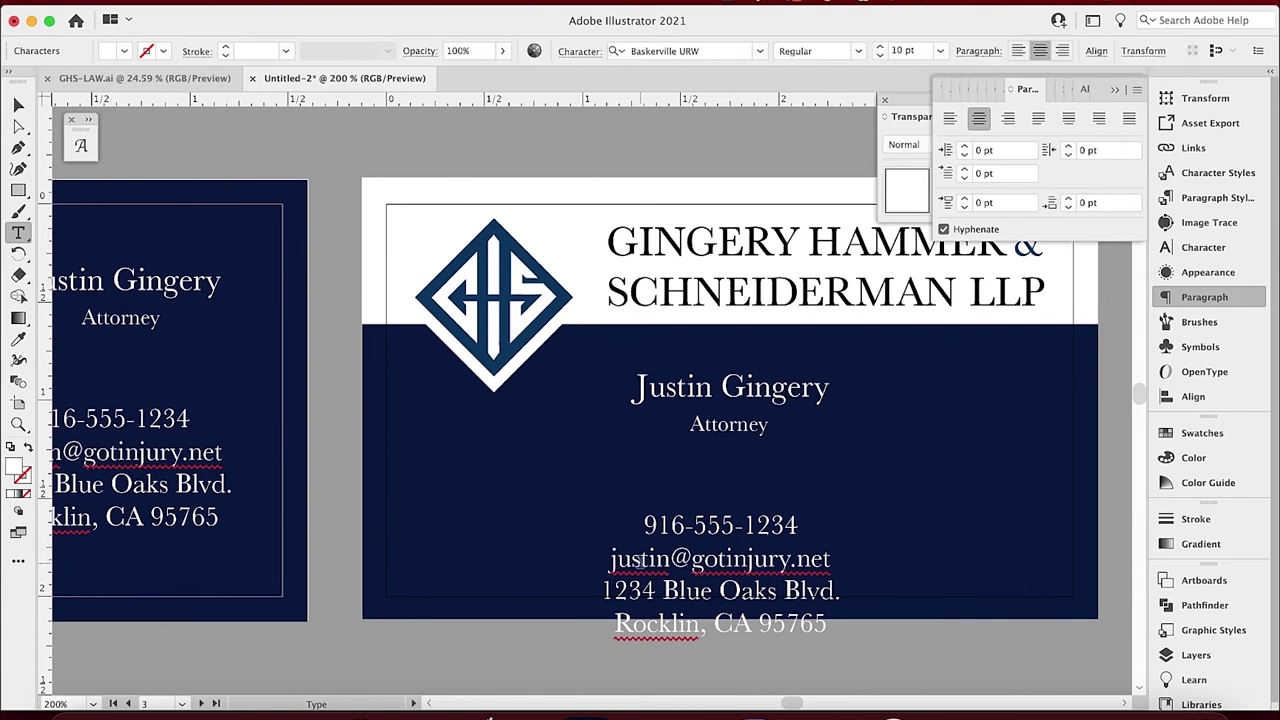
key(BackSpace)
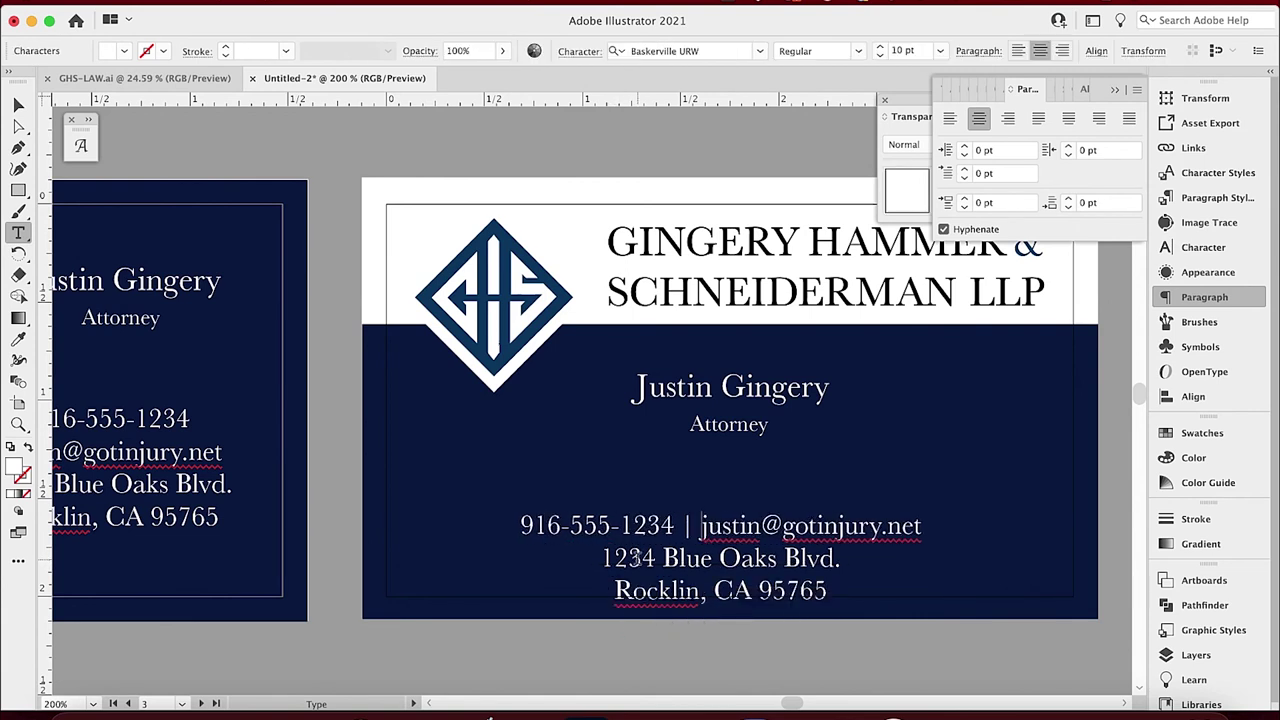
click(616, 590)
key(BackSpace)
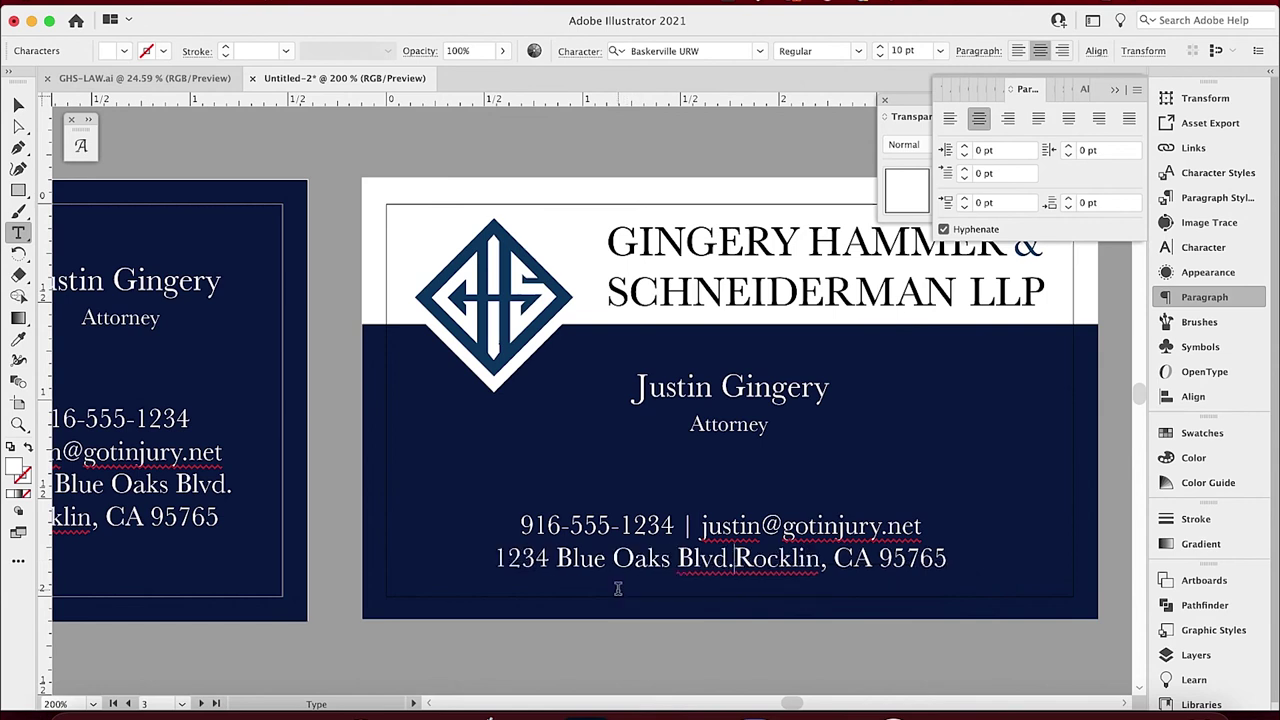
click(18, 104)
click(285, 148)
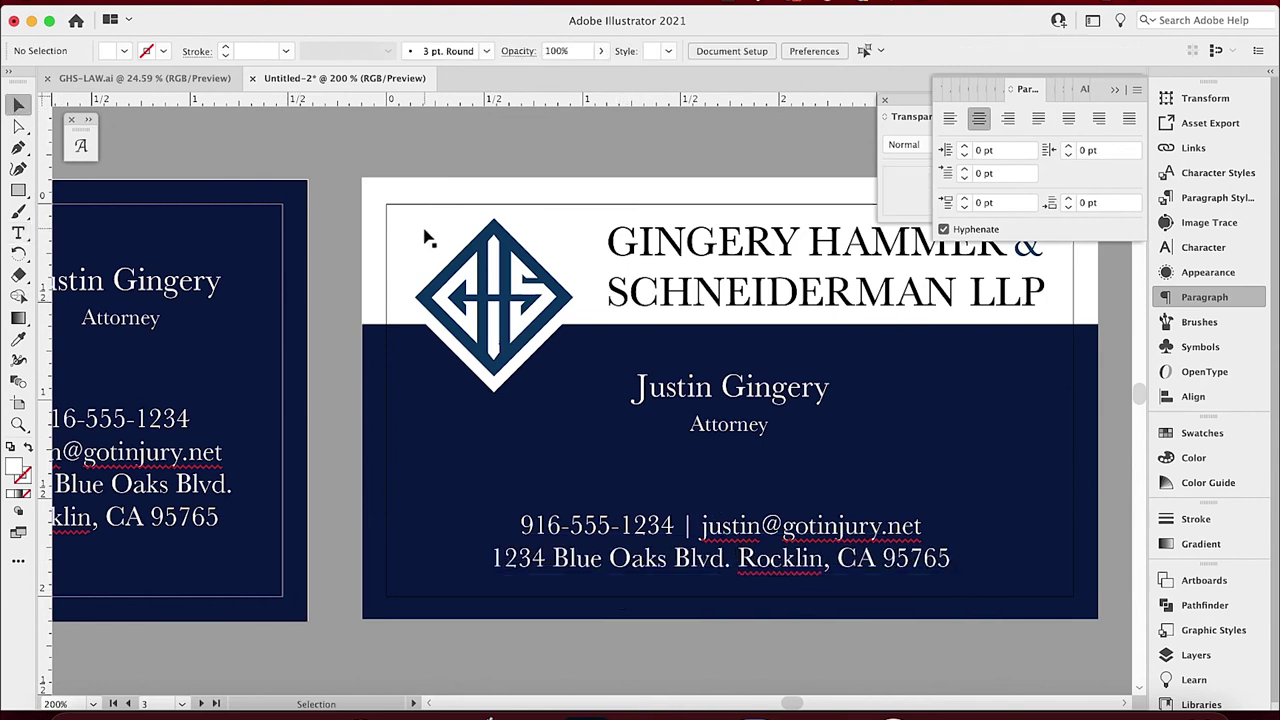
Zoom out and pan to view the finished cards side by side, then scroll toward the blank card.
key(super+minus)
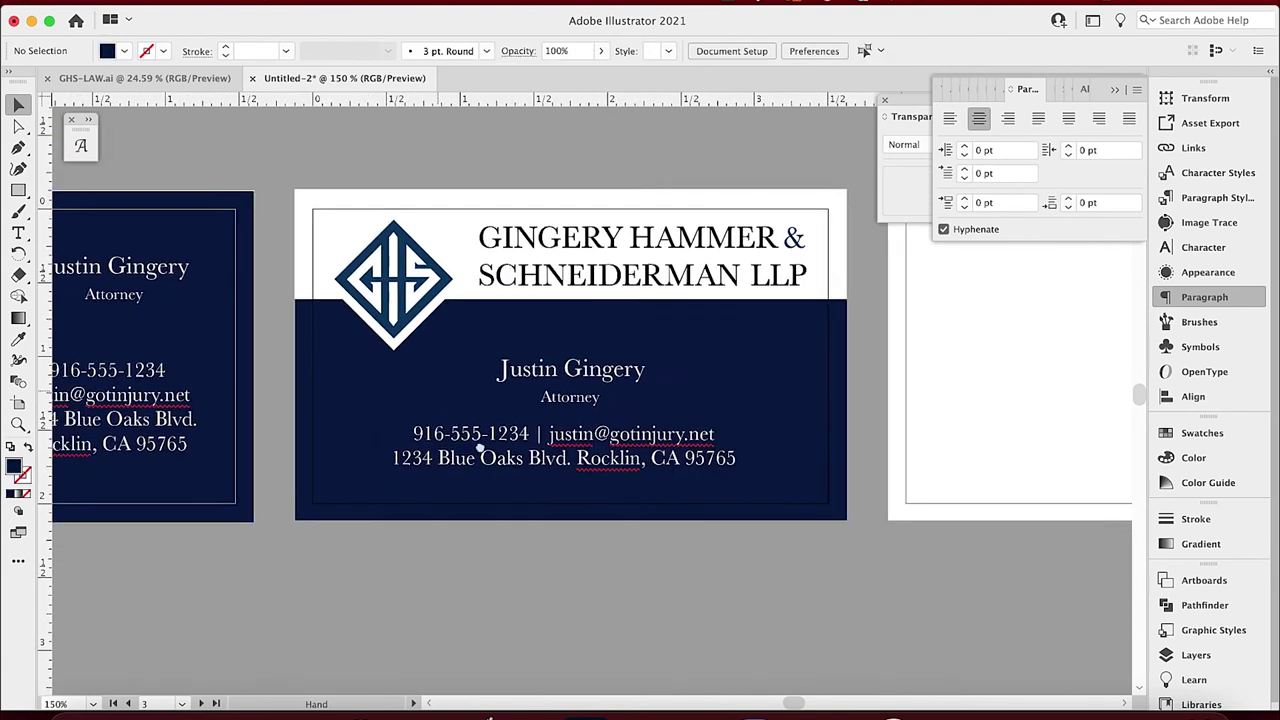
drag(441, 402, 535, 482)
key(super+minus)
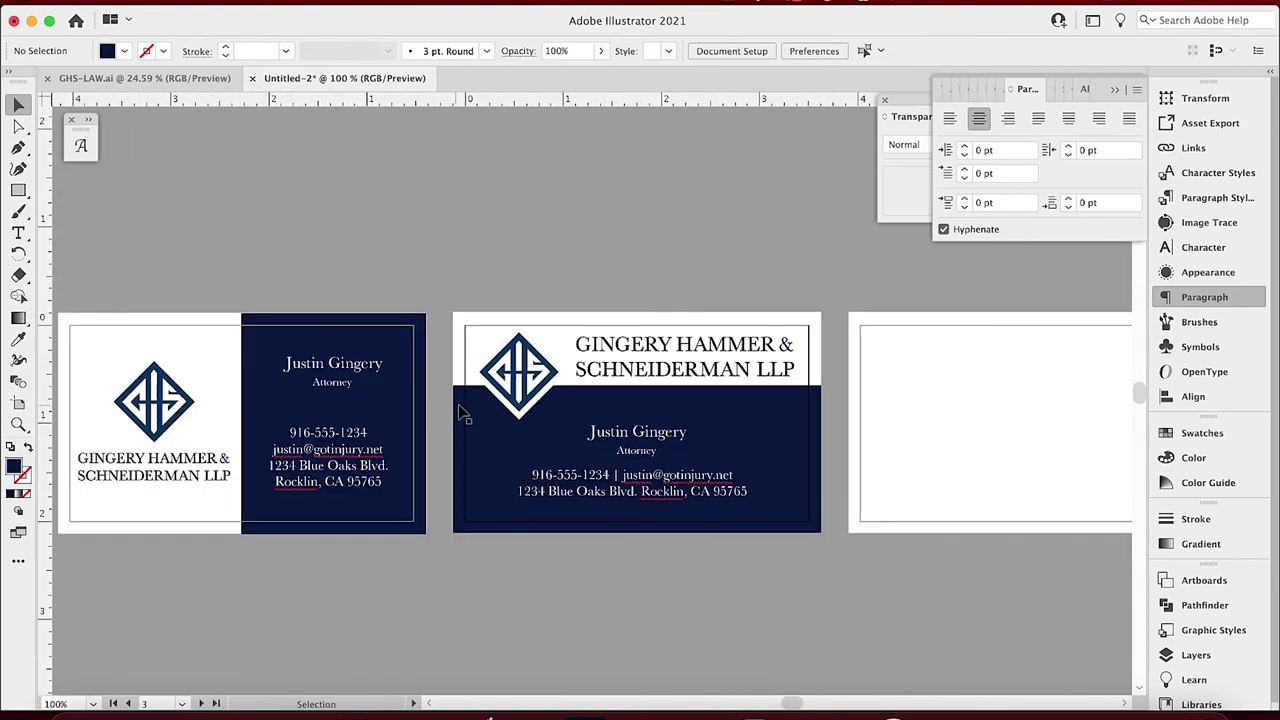
drag(640, 381, 620, 392)
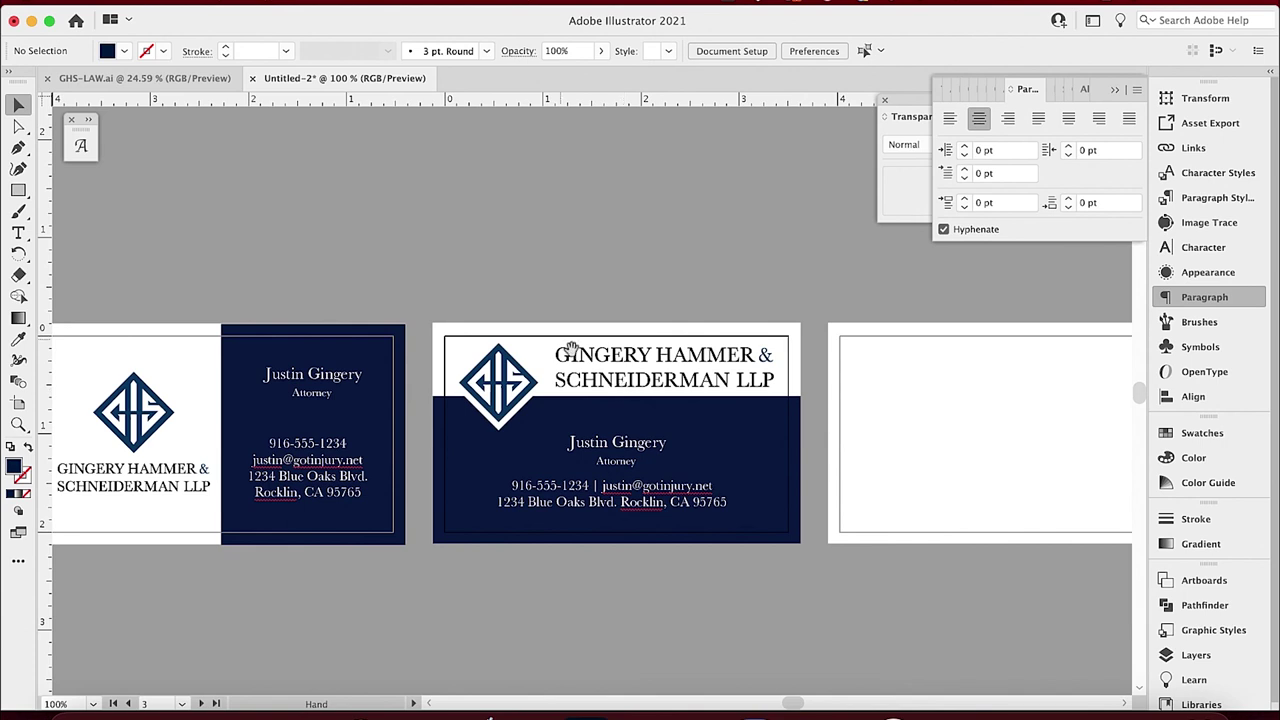
drag(704, 294, 496, 284)
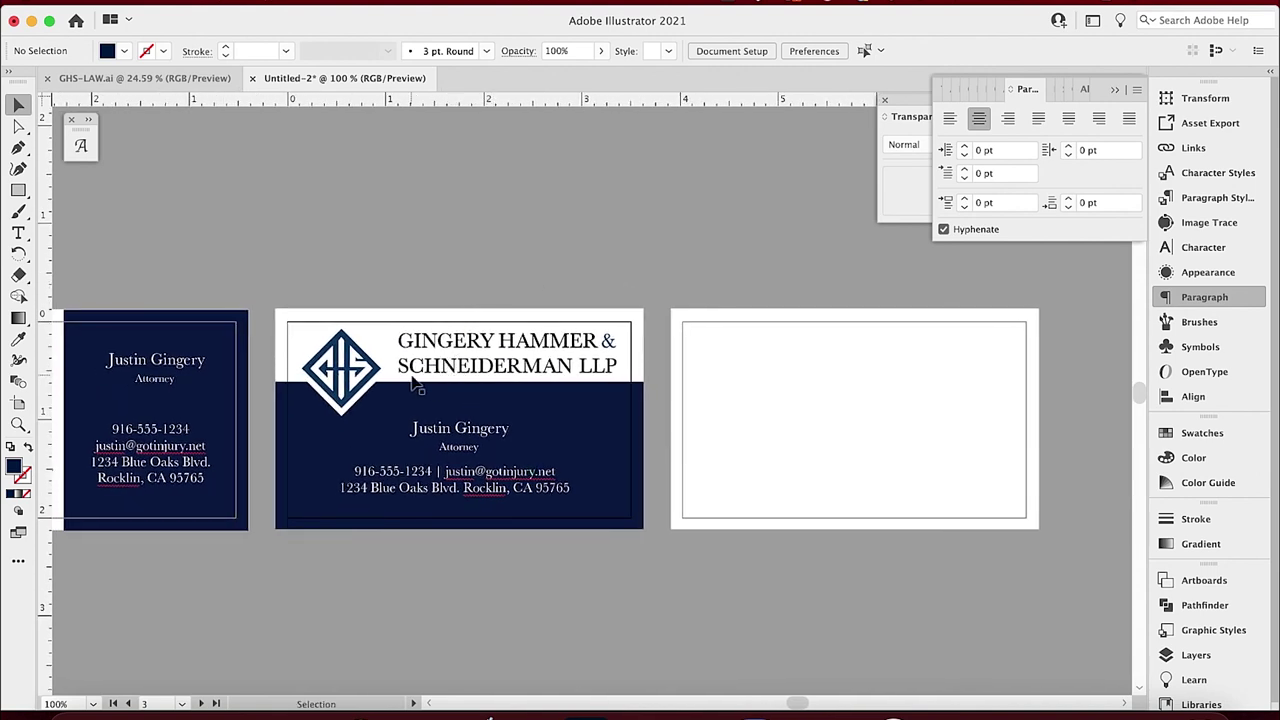
scroll(343, 254, left, 3)
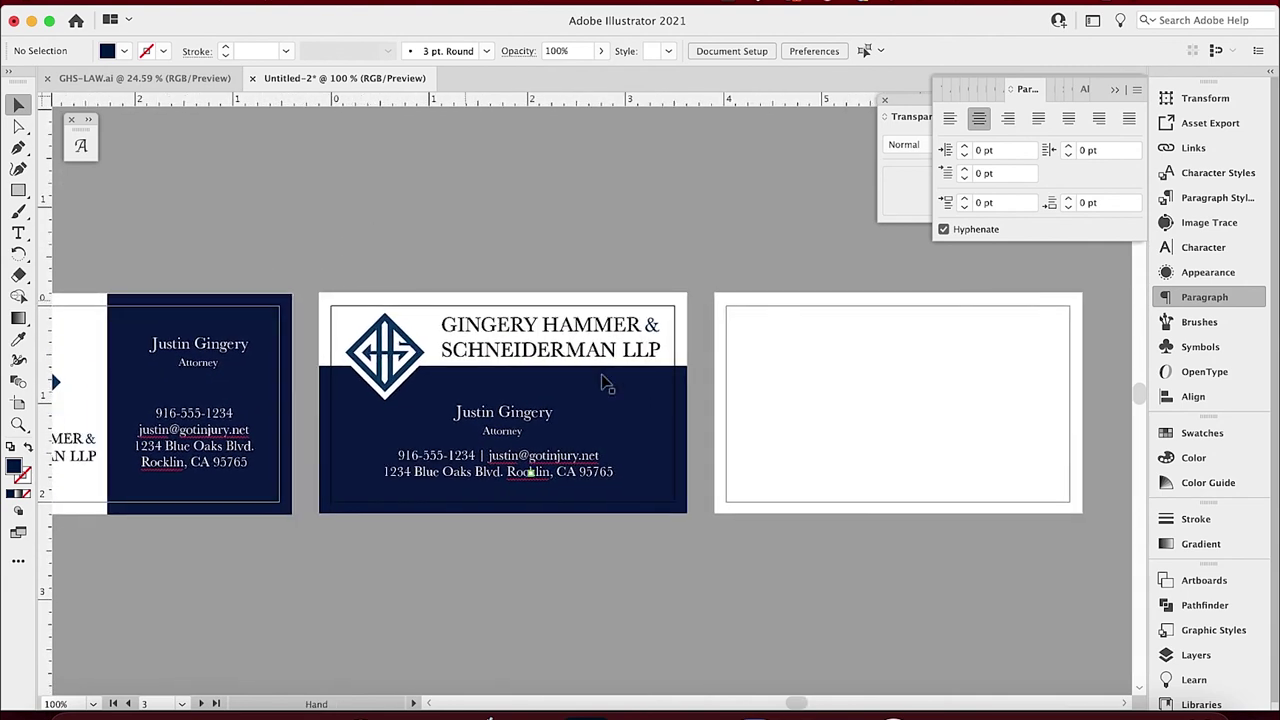
Copy the logo, firm name and contact text from the middle card onto the empty fourth card.
drag(353, 242, 425, 350)
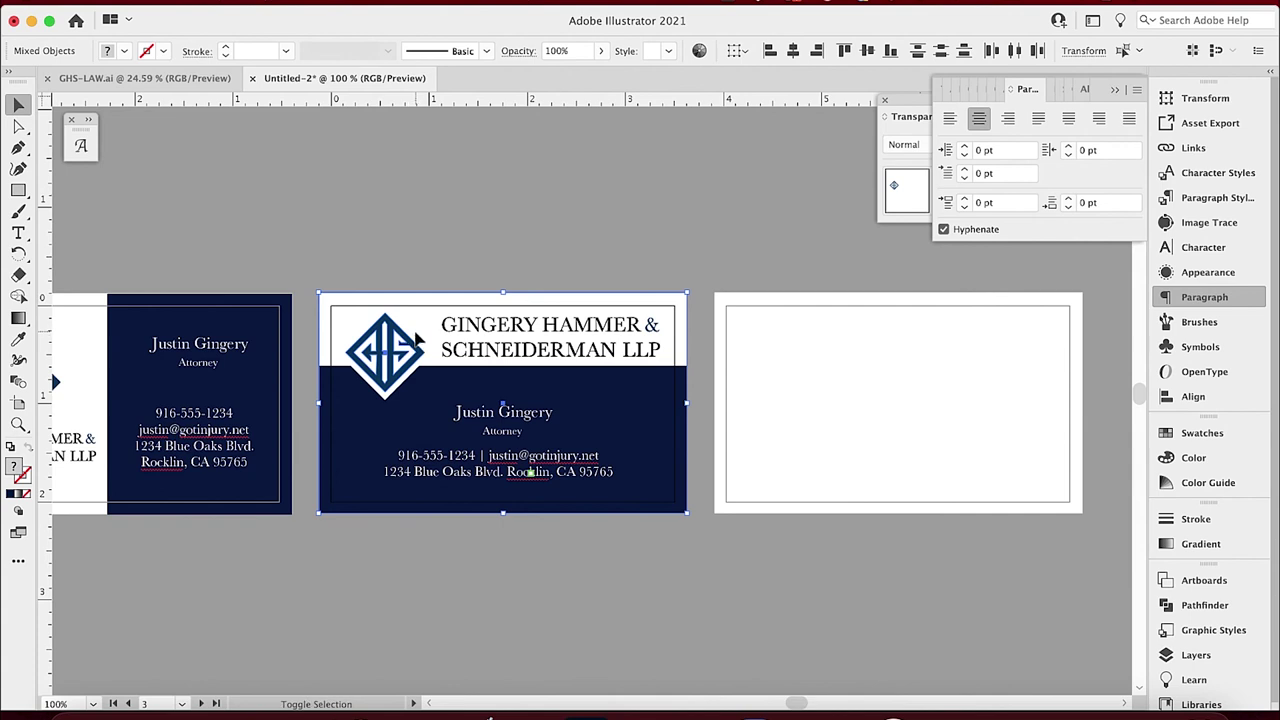
drag(397, 340, 800, 376)
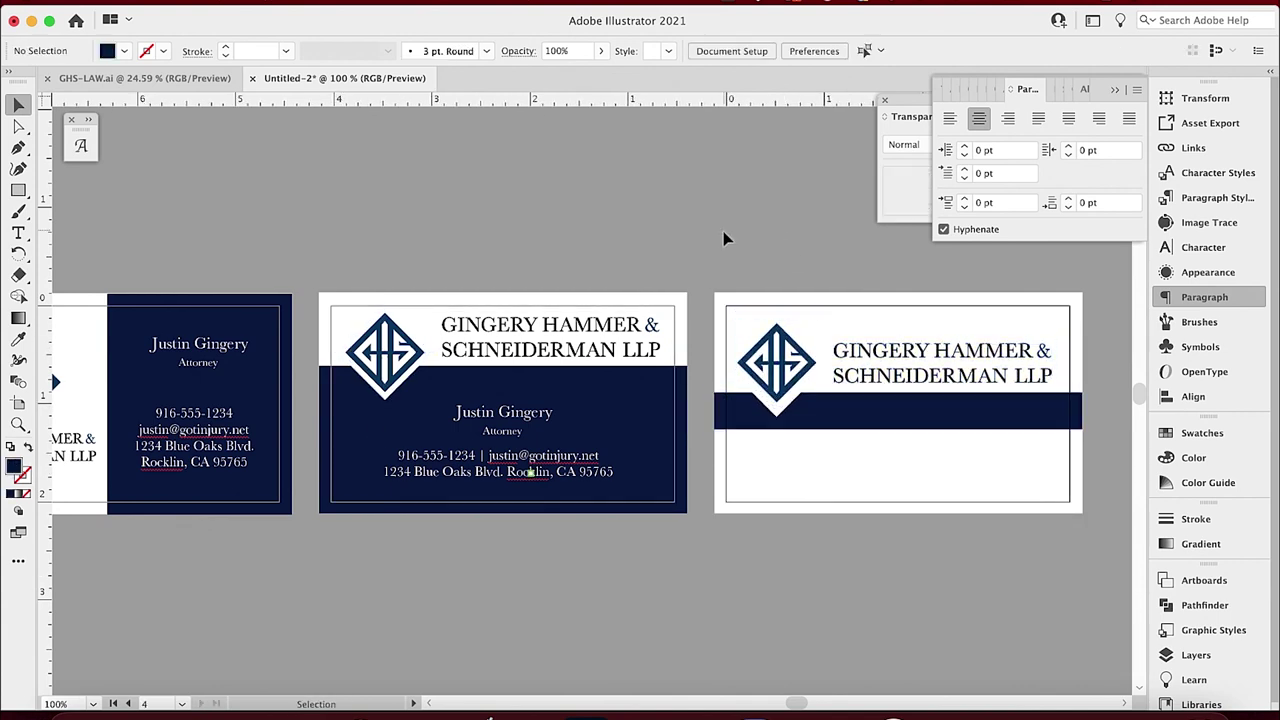
click(505, 430)
drag(505, 430, 919, 483)
Colour the copied contact text navy with the Eyedropper and nudge it into place.
click(17, 340)
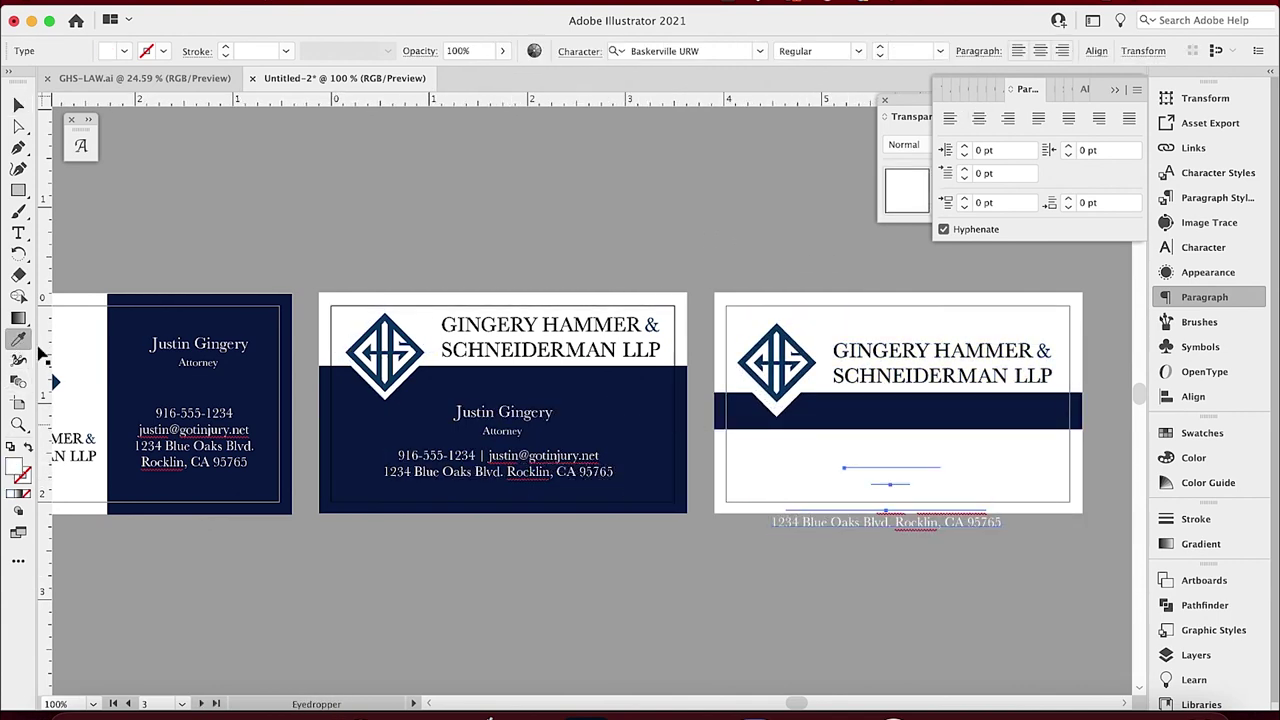
click(731, 405)
key(v)
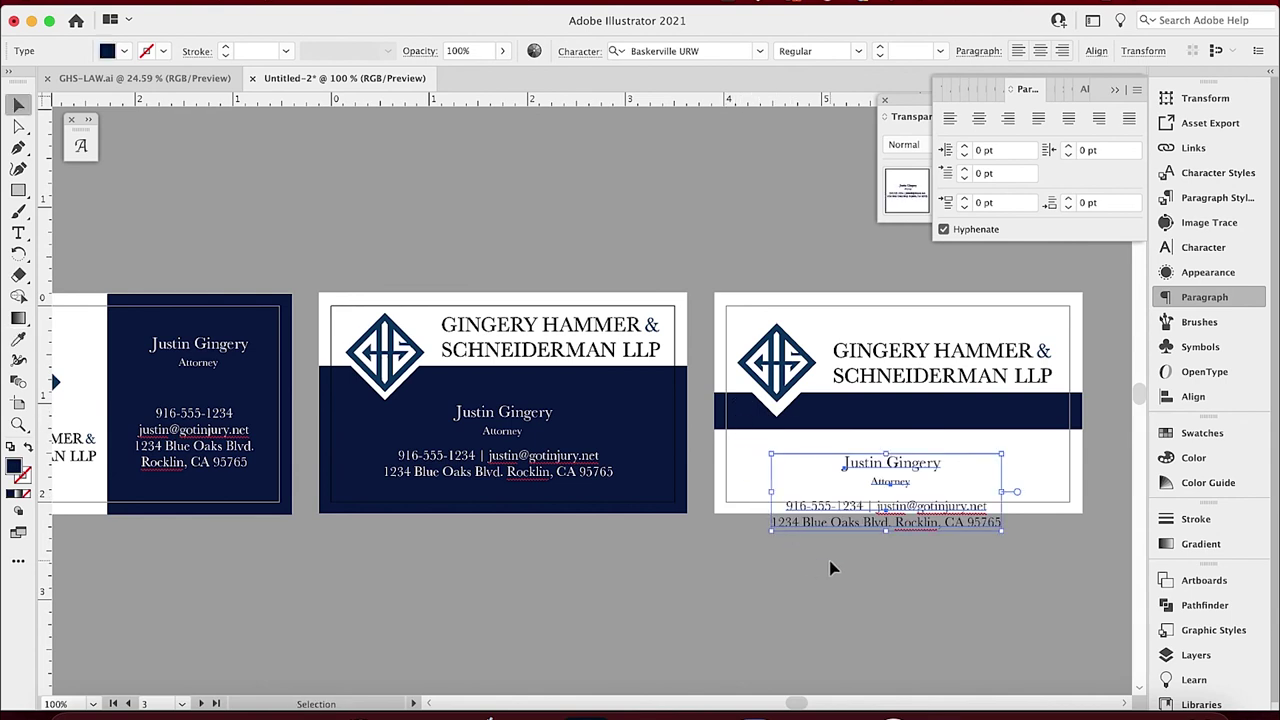
click(831, 566)
click(836, 514)
key(shift+Up)
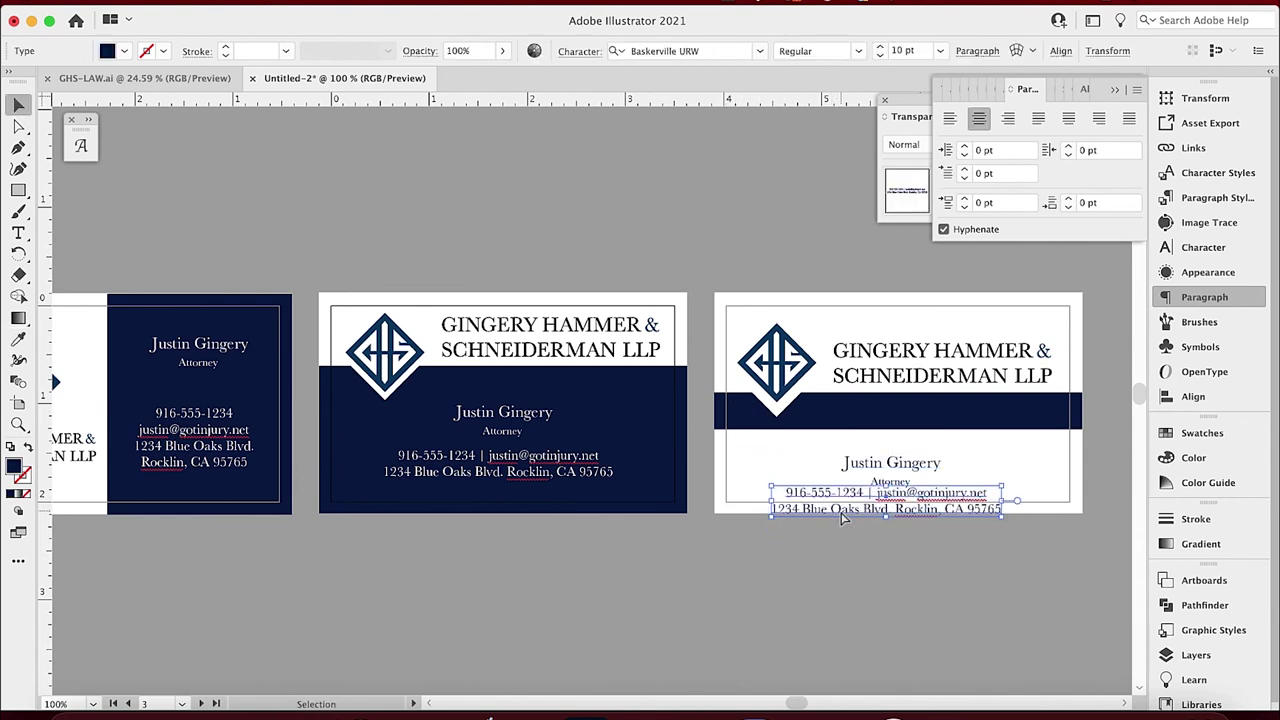
key(shift+Down)
Move the attorney's name and Attorney title up onto the navy band.
shift+click(886, 479)
shift+click(884, 465)
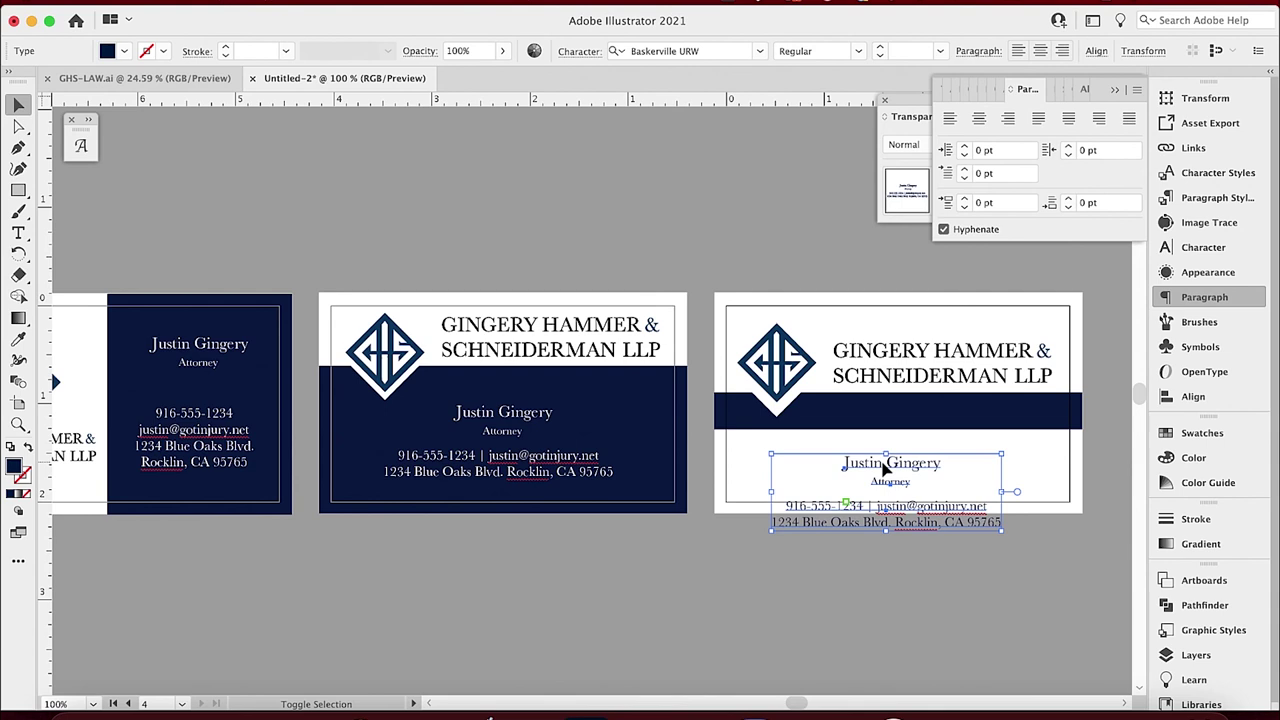
key(shift+Up)
key(Up)
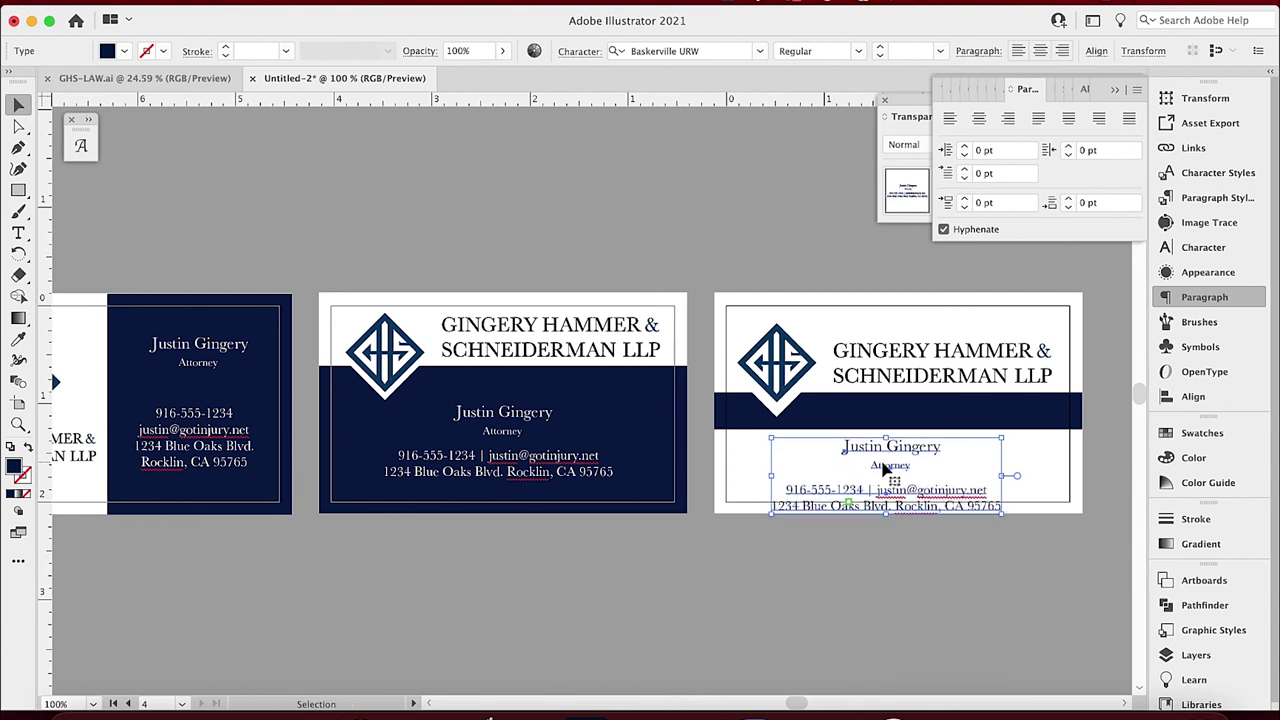
click(773, 569)
click(891, 449)
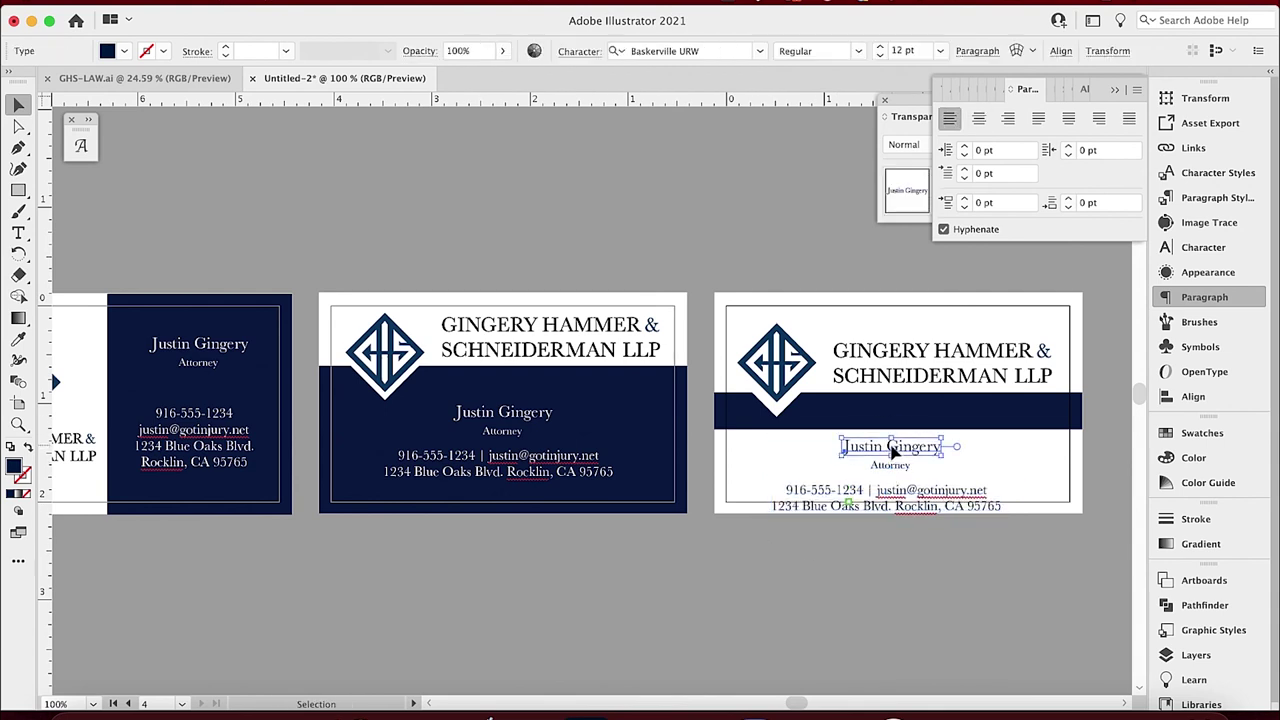
shift+click(903, 472)
drag(903, 472, 958, 440)
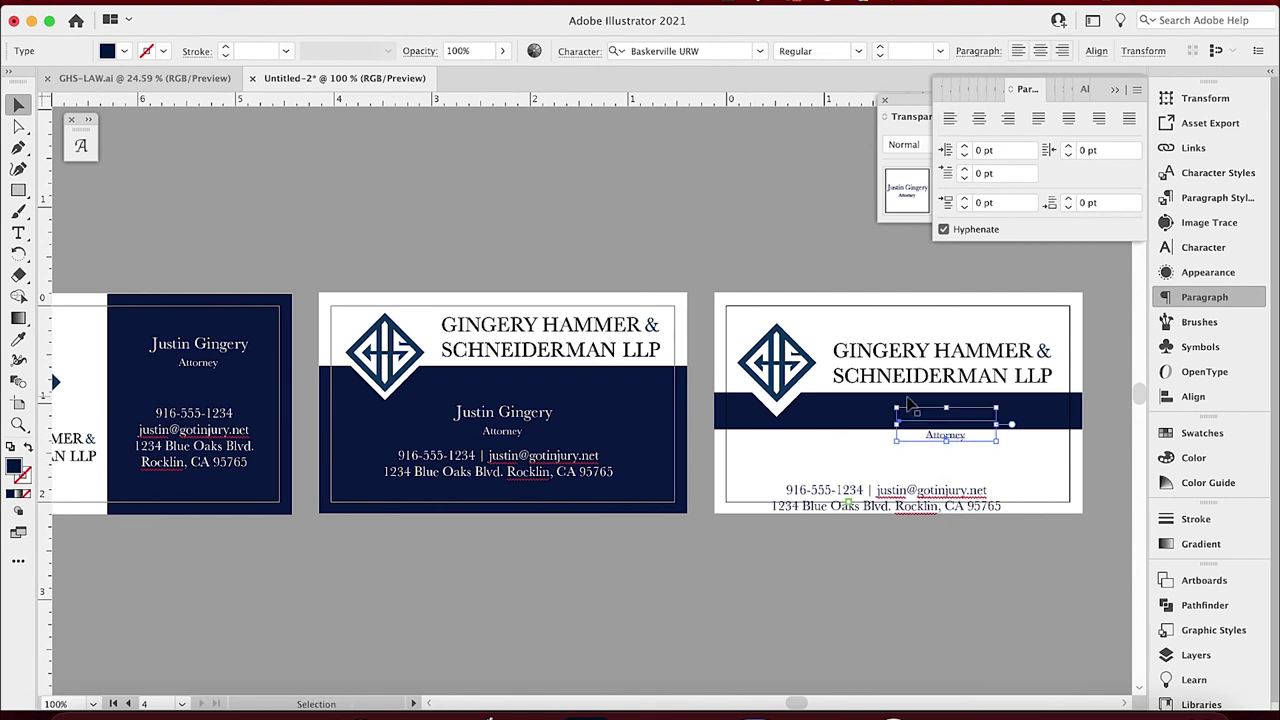
Move the contact lines up just beneath the navy band.
click(857, 480)
click(873, 500)
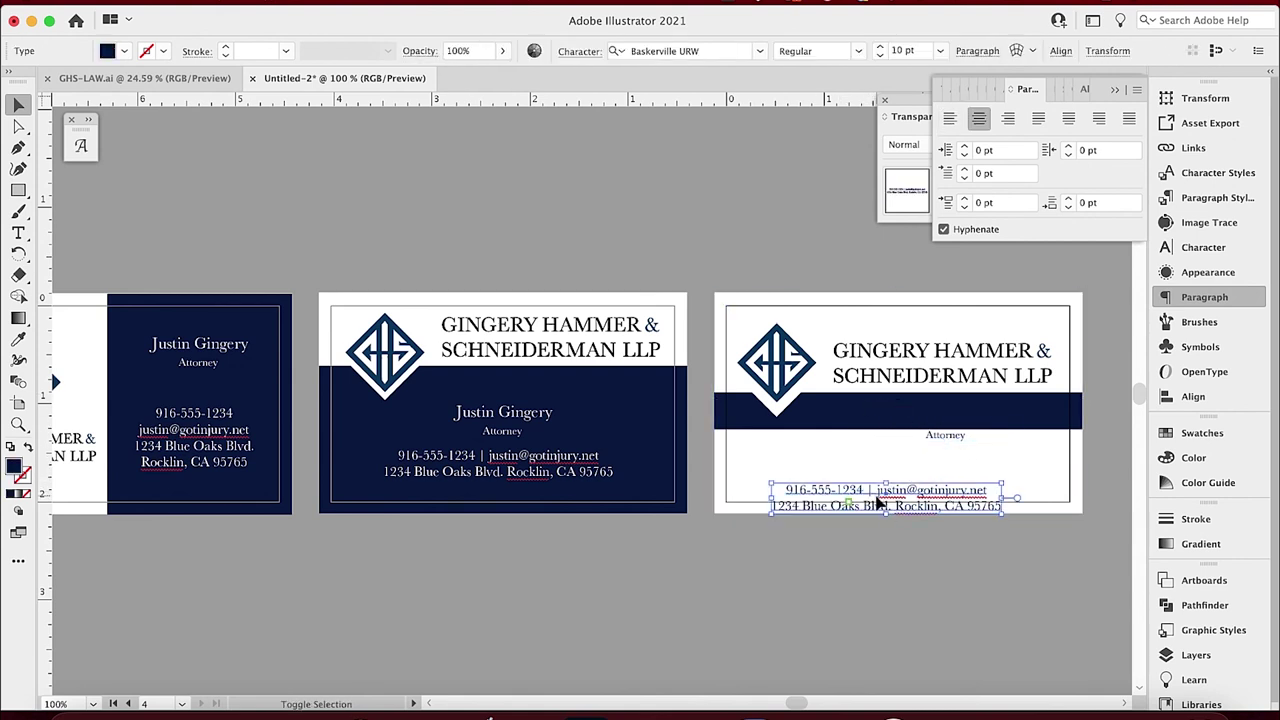
drag(873, 500, 880, 484)
click(947, 416)
click(880, 476)
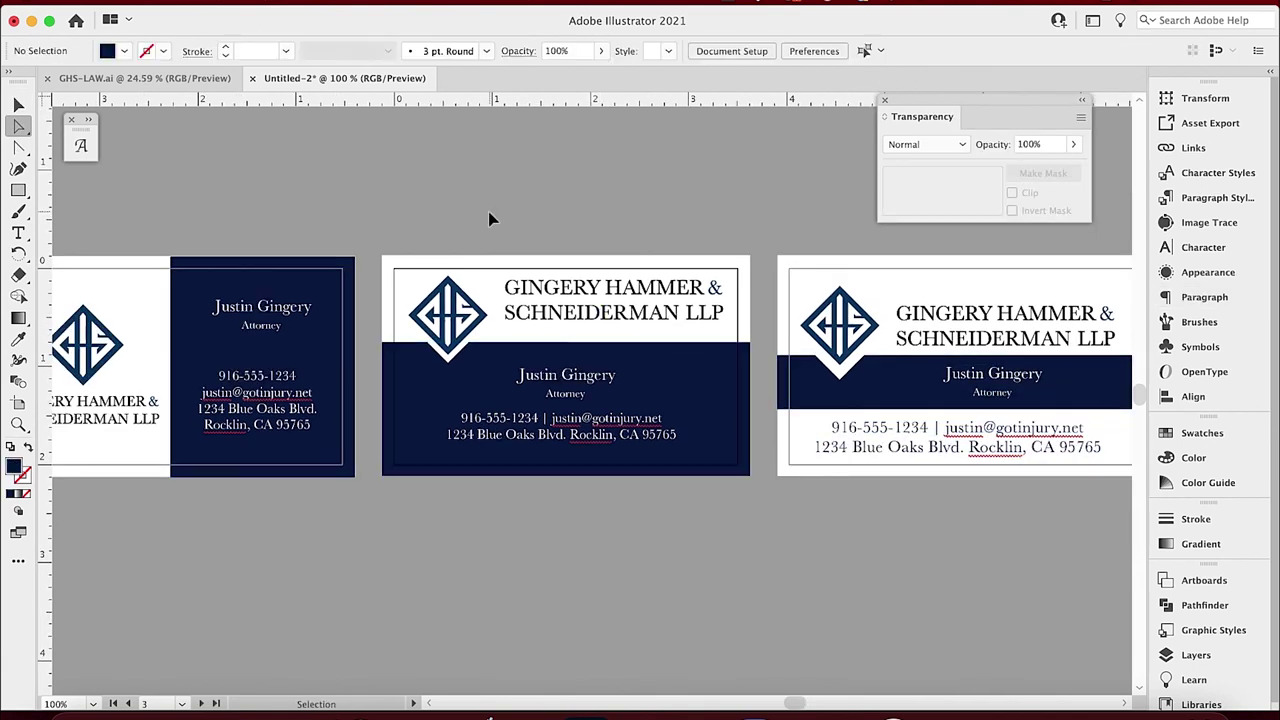
In GHS-LAW.ai, select just the white GHS diamond logo group with the firm name.
key(super+minus)
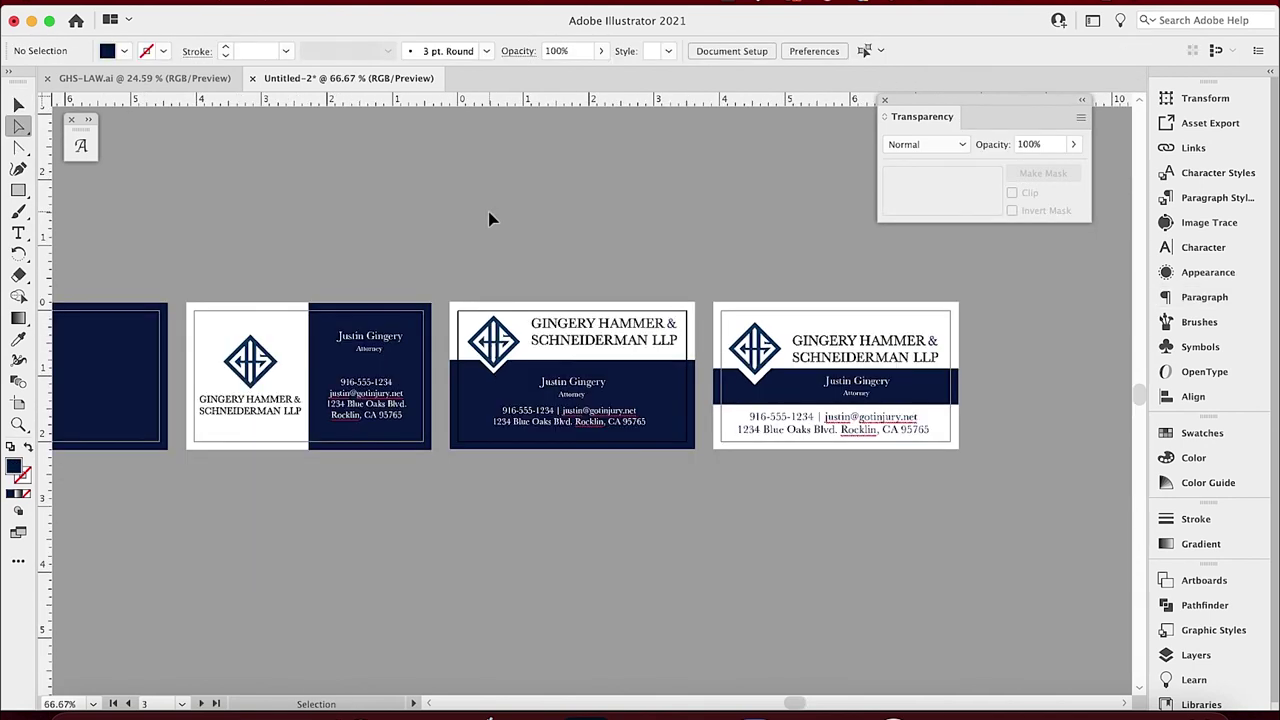
drag(210, 272, 405, 299)
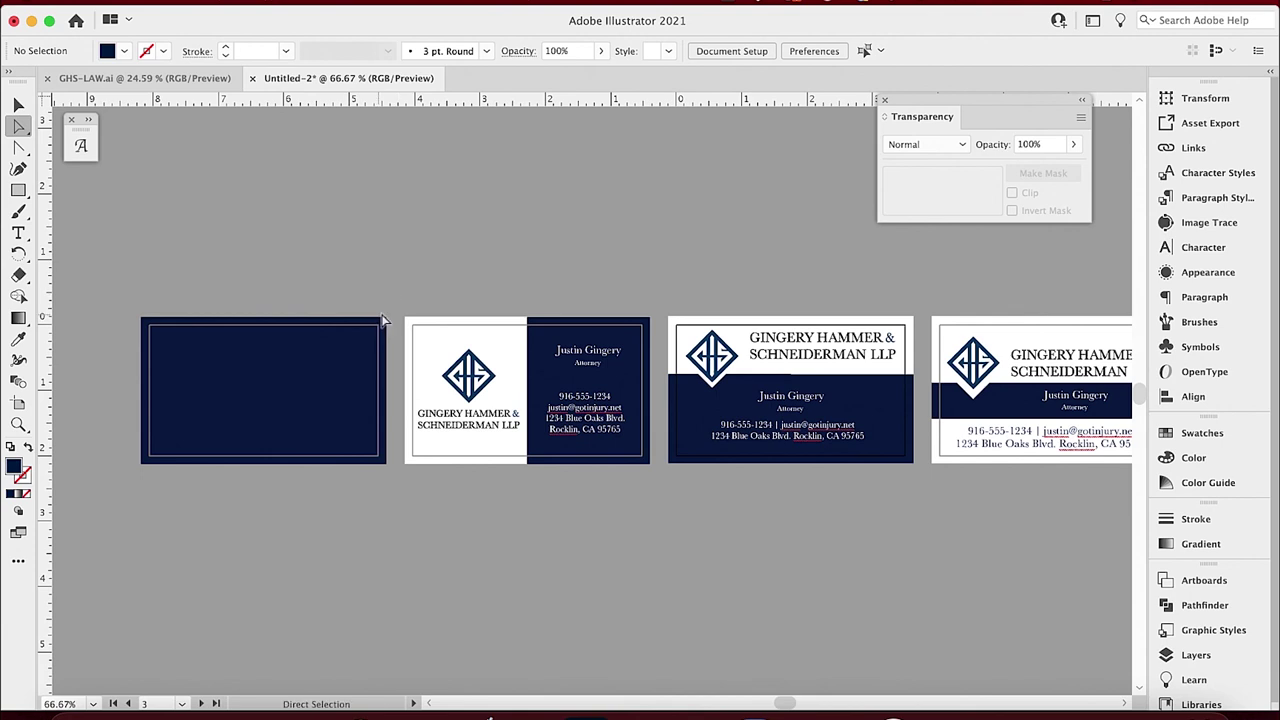
click(172, 79)
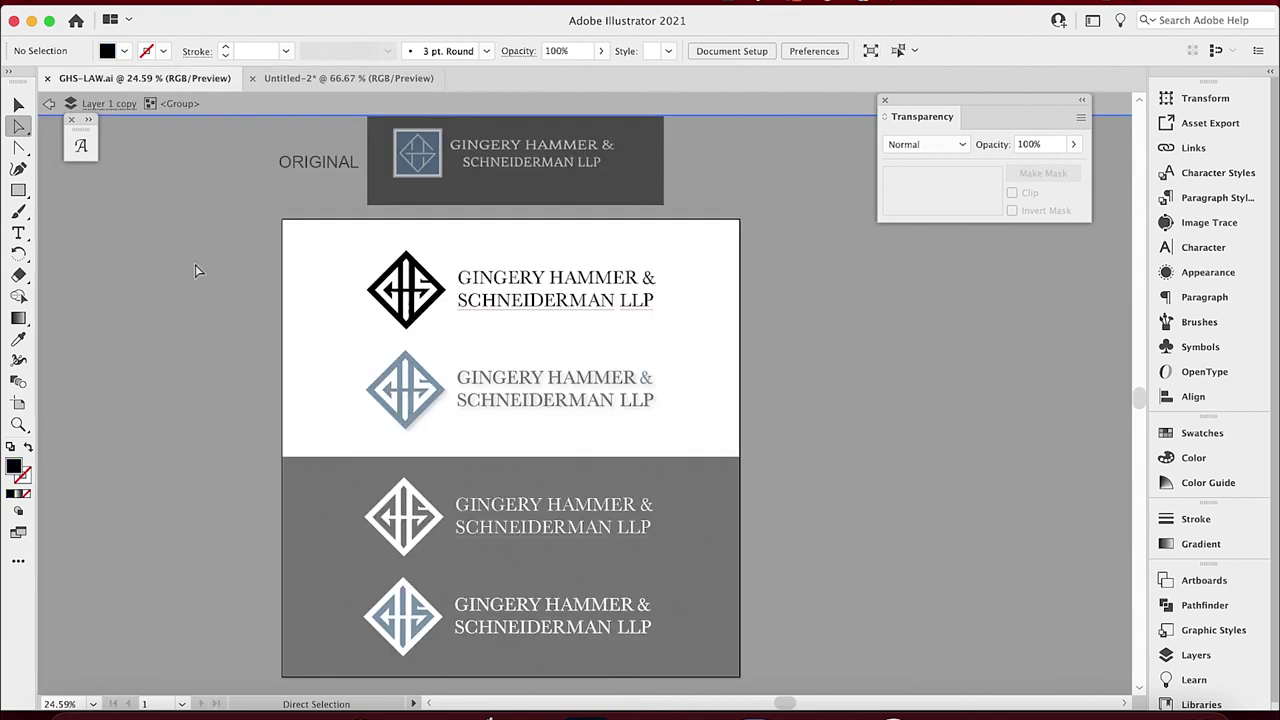
double_click(769, 613)
drag(742, 562, 295, 645)
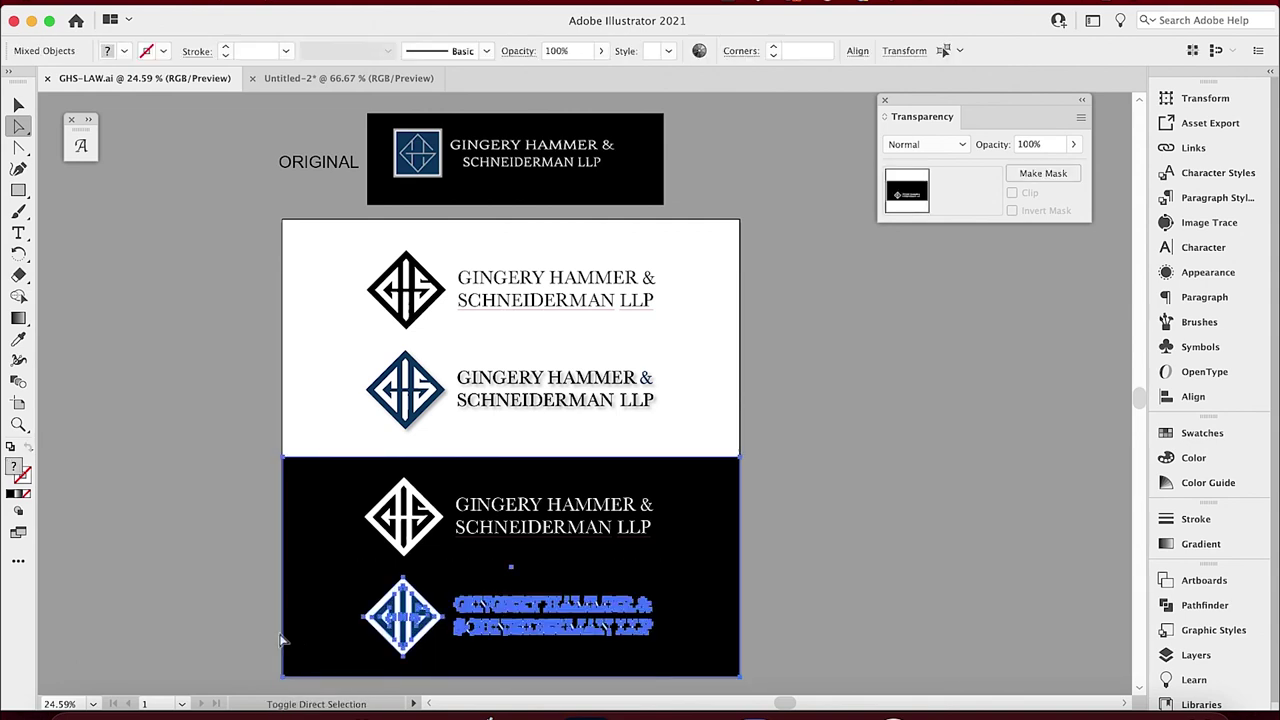
shift+click(290, 595)
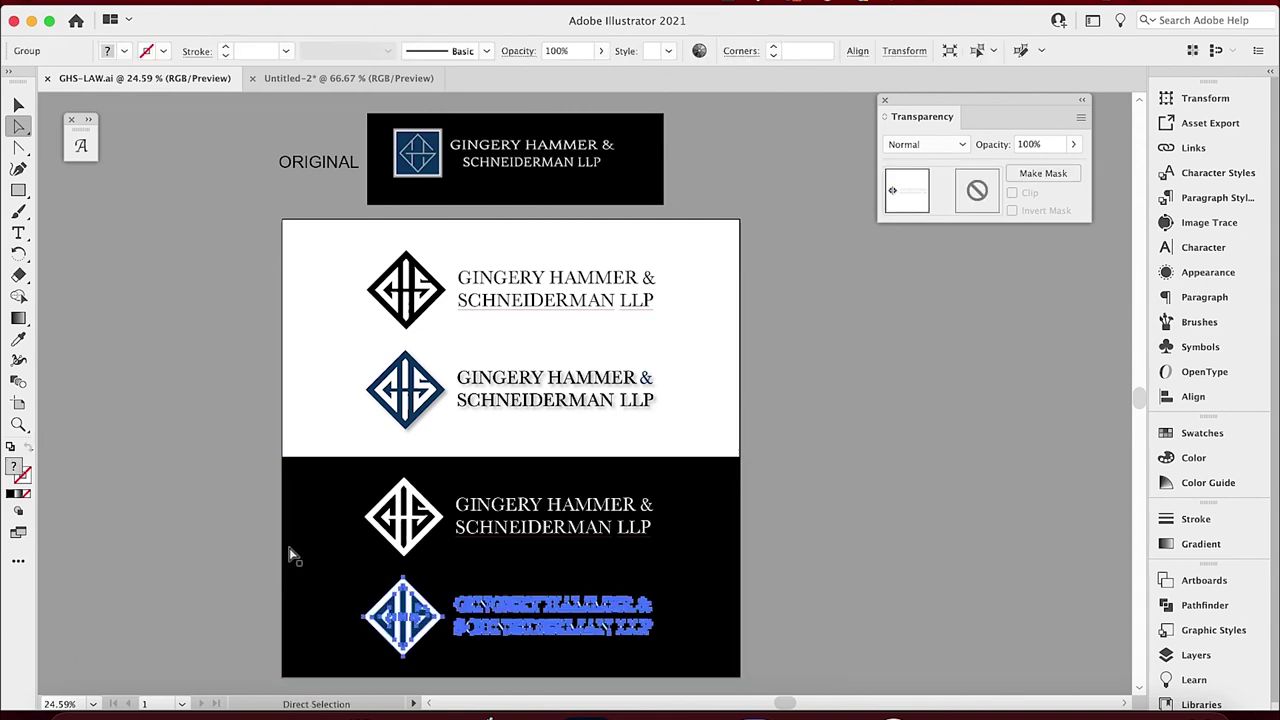
Paste the white logo into Untitled-2, shrink it, and place it on the first navy card.
click(312, 80)
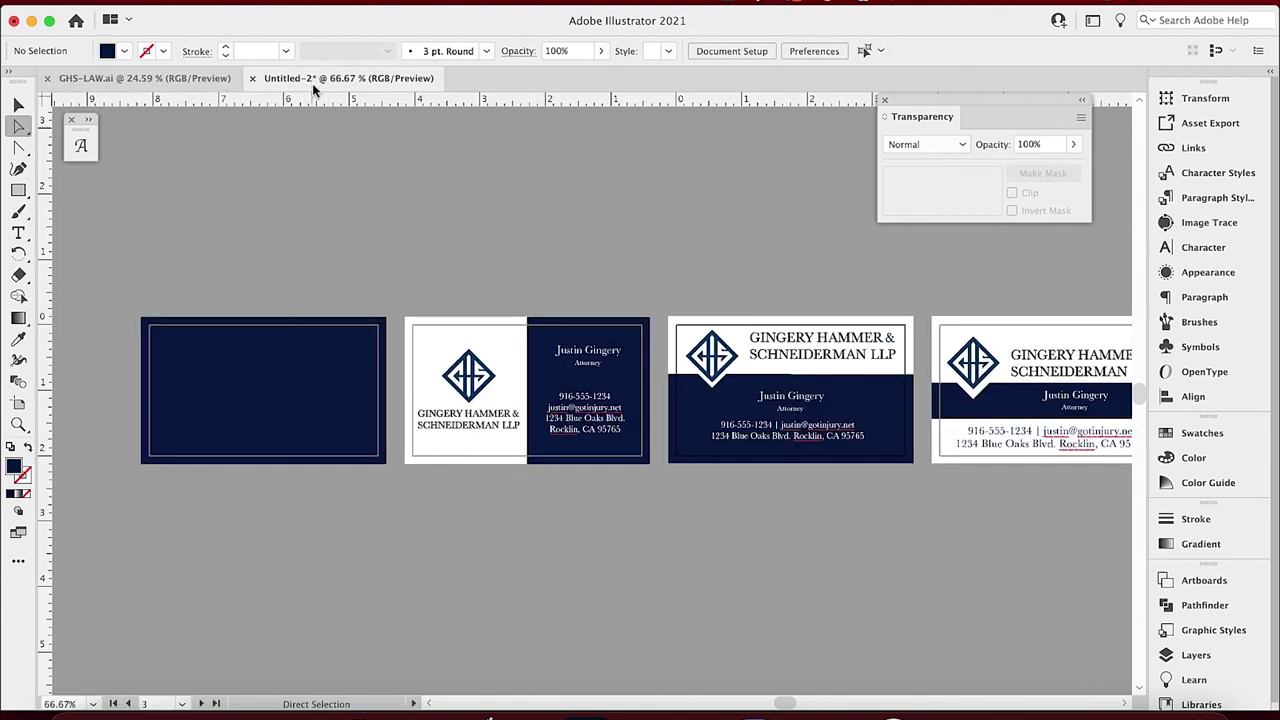
key(ctrl+v)
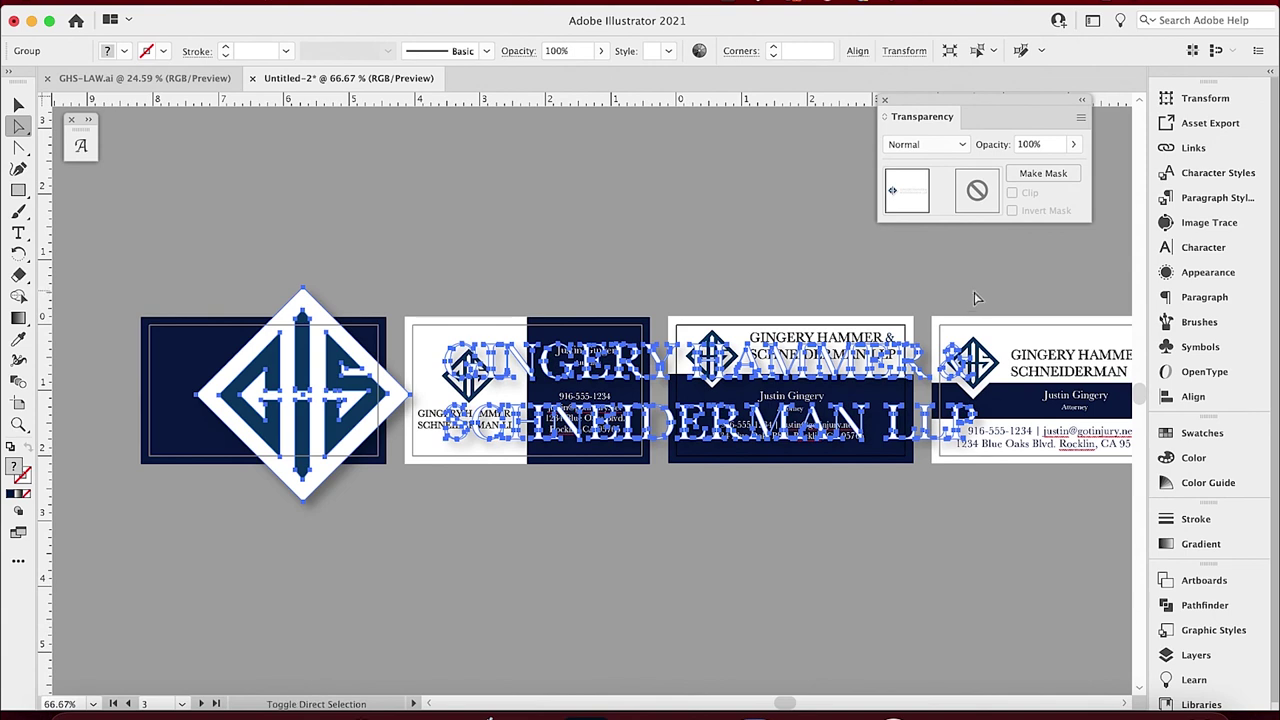
key(v)
drag(978, 290, 391, 407)
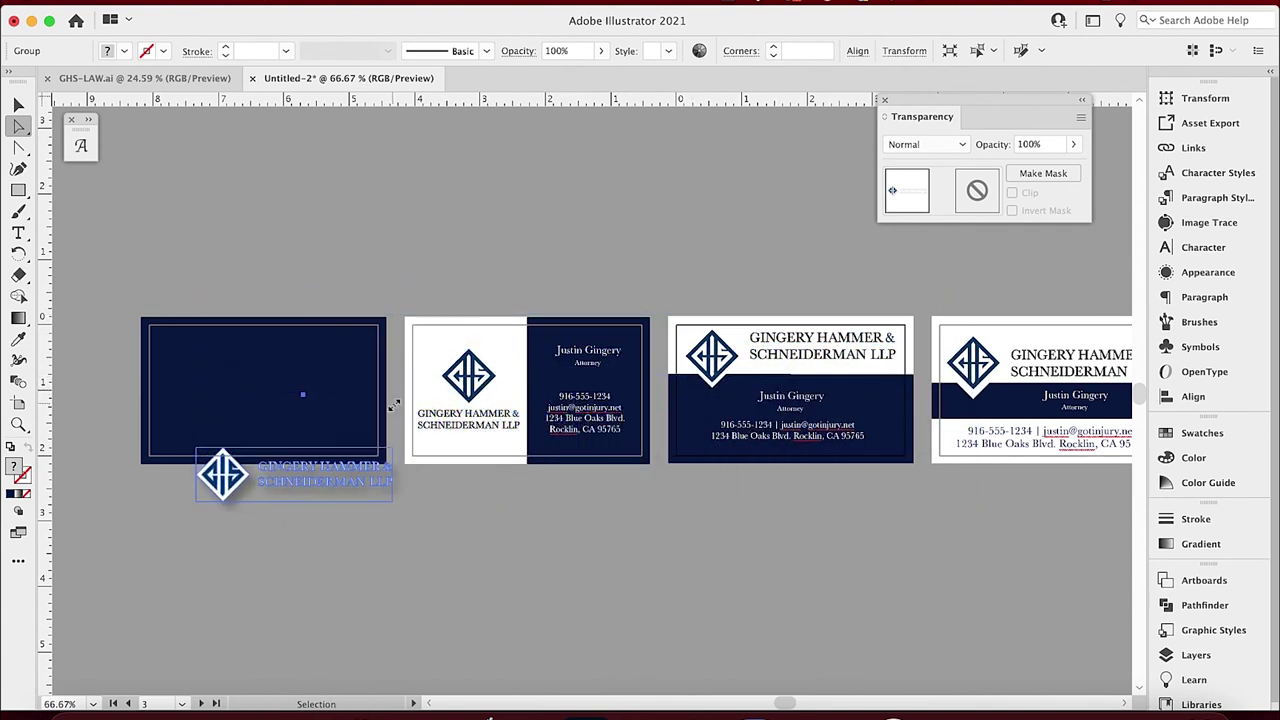
drag(245, 480, 213, 400)
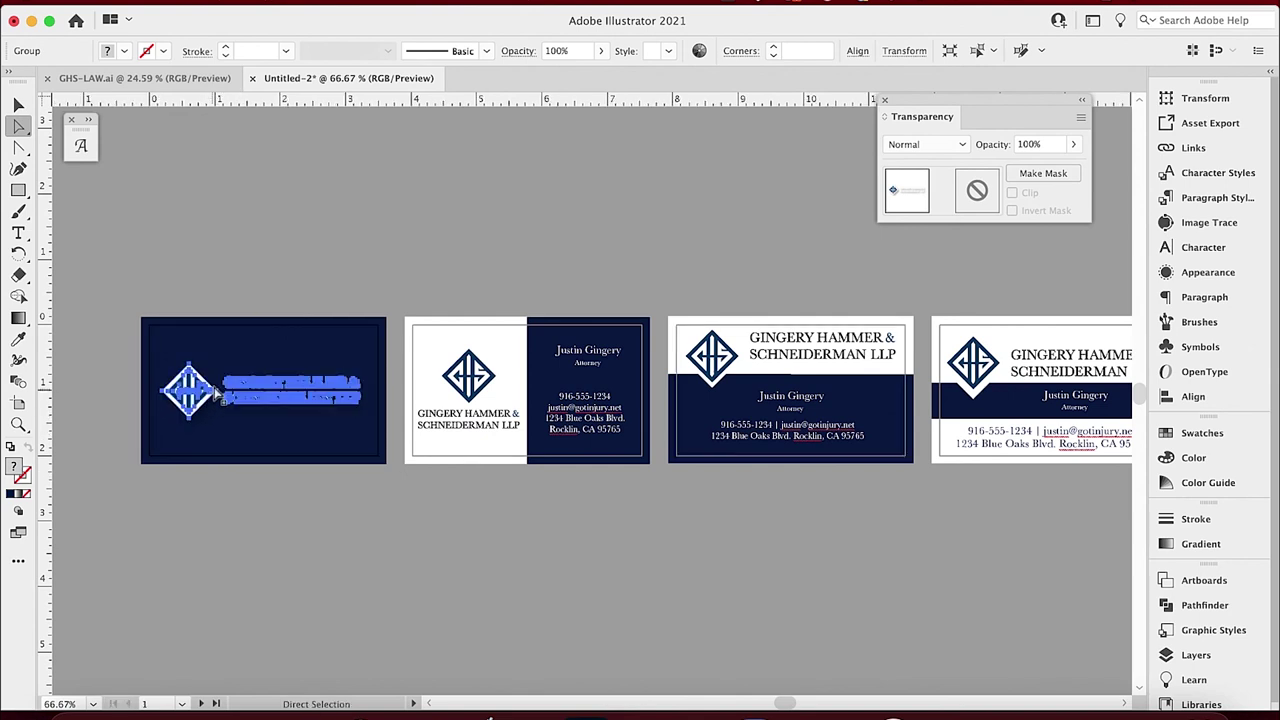
click(335, 247)
scroll(651, 291, right, 5)
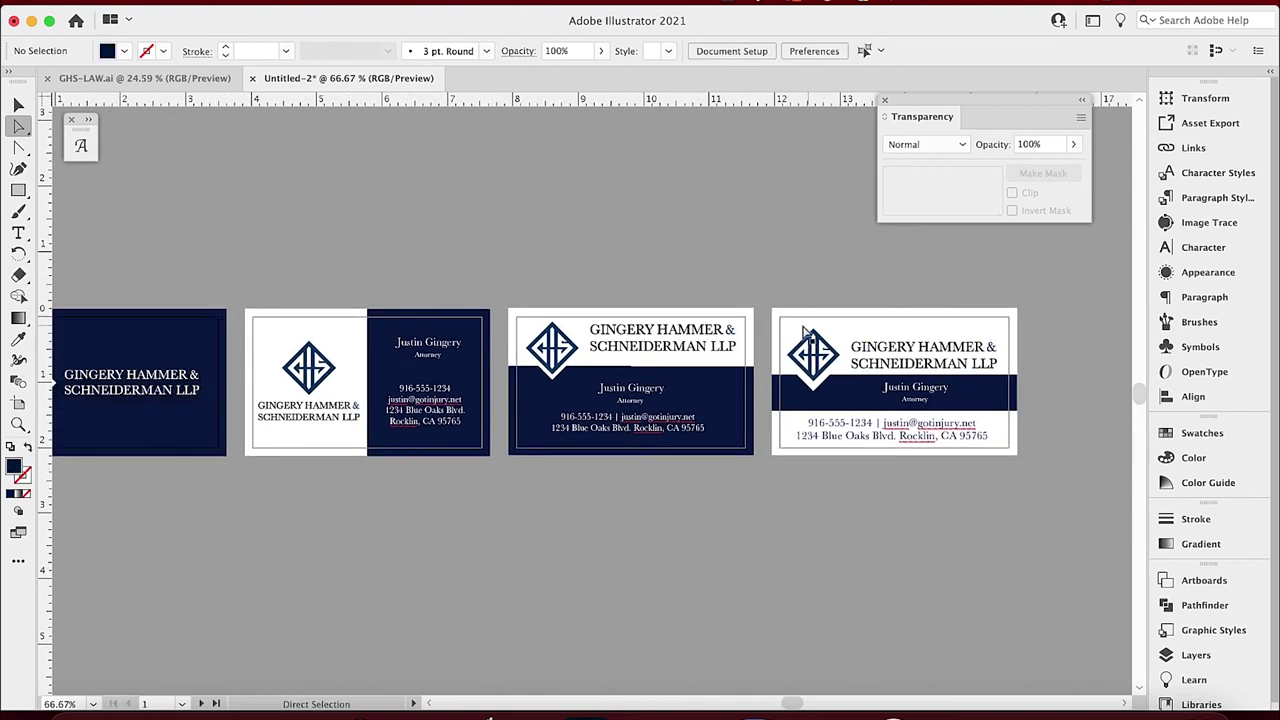
Nudge the third card's firm-name group slightly lower beside its diamond logo.
drag(437, 303, 372, 272)
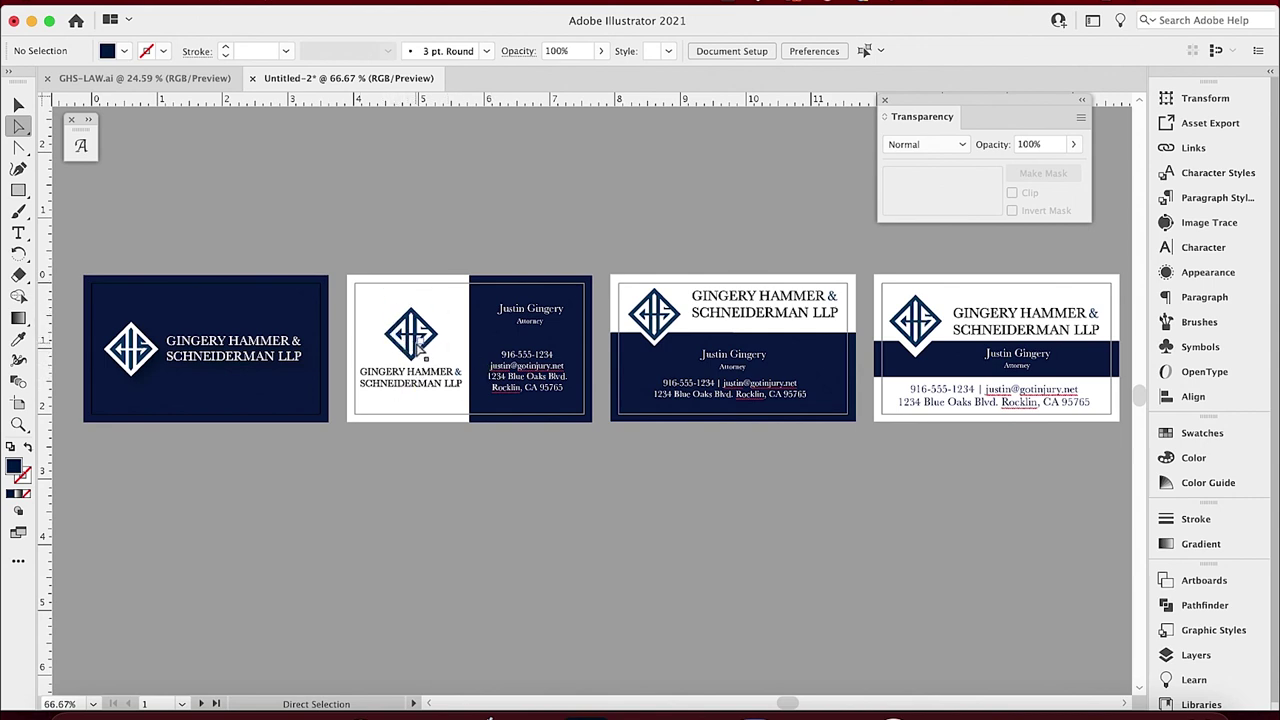
click(741, 300)
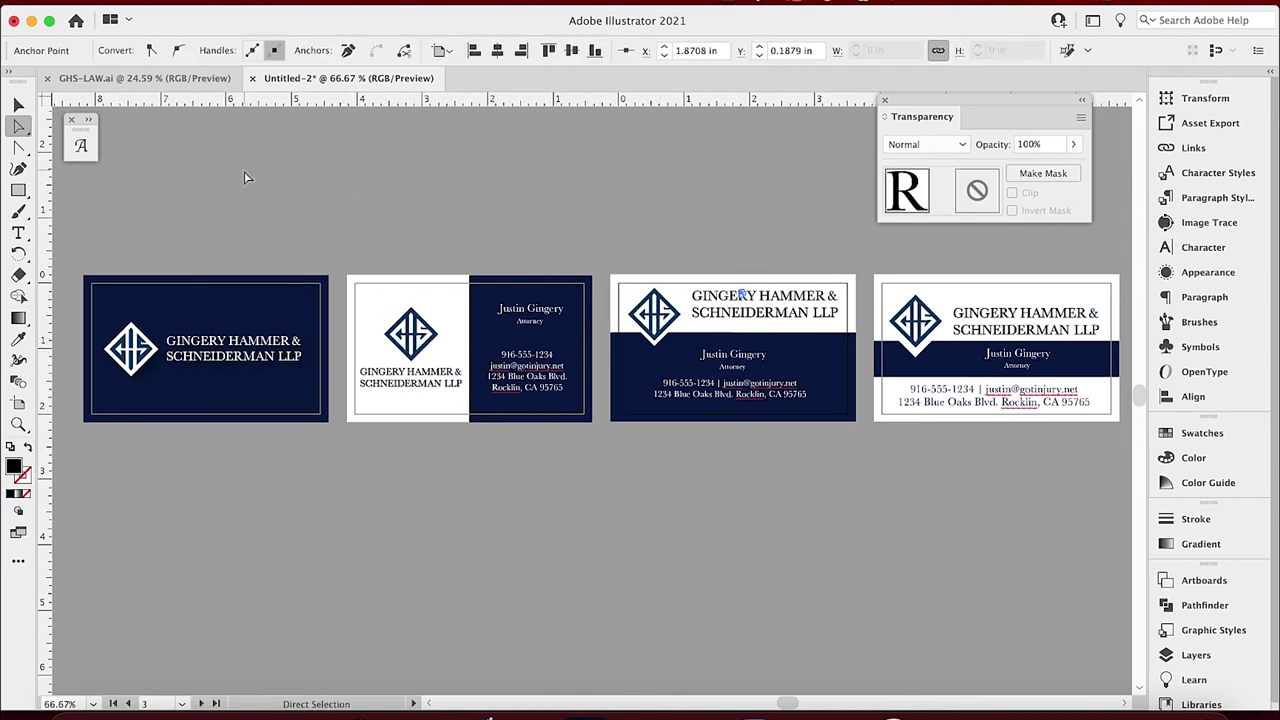
key(v)
click(728, 318)
key(Down)
key(Down)
key(Down)
key(Down)
key(Down)
key(Down)
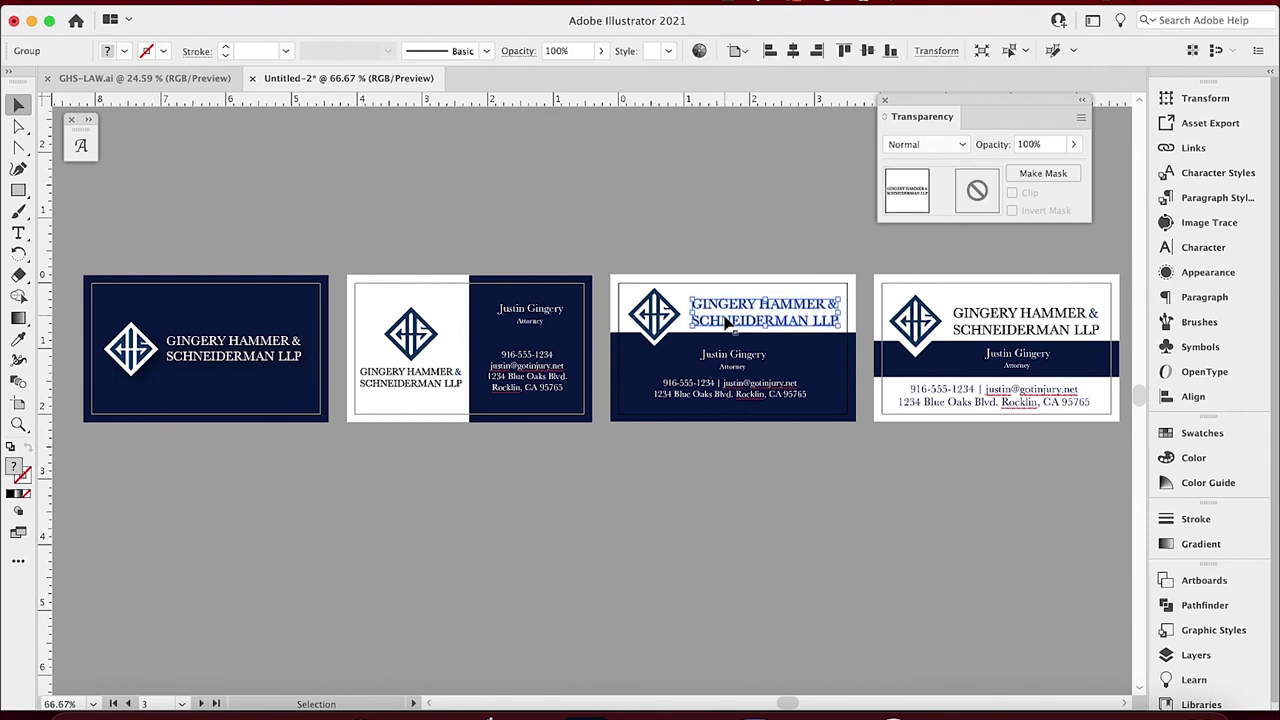
click(686, 246)
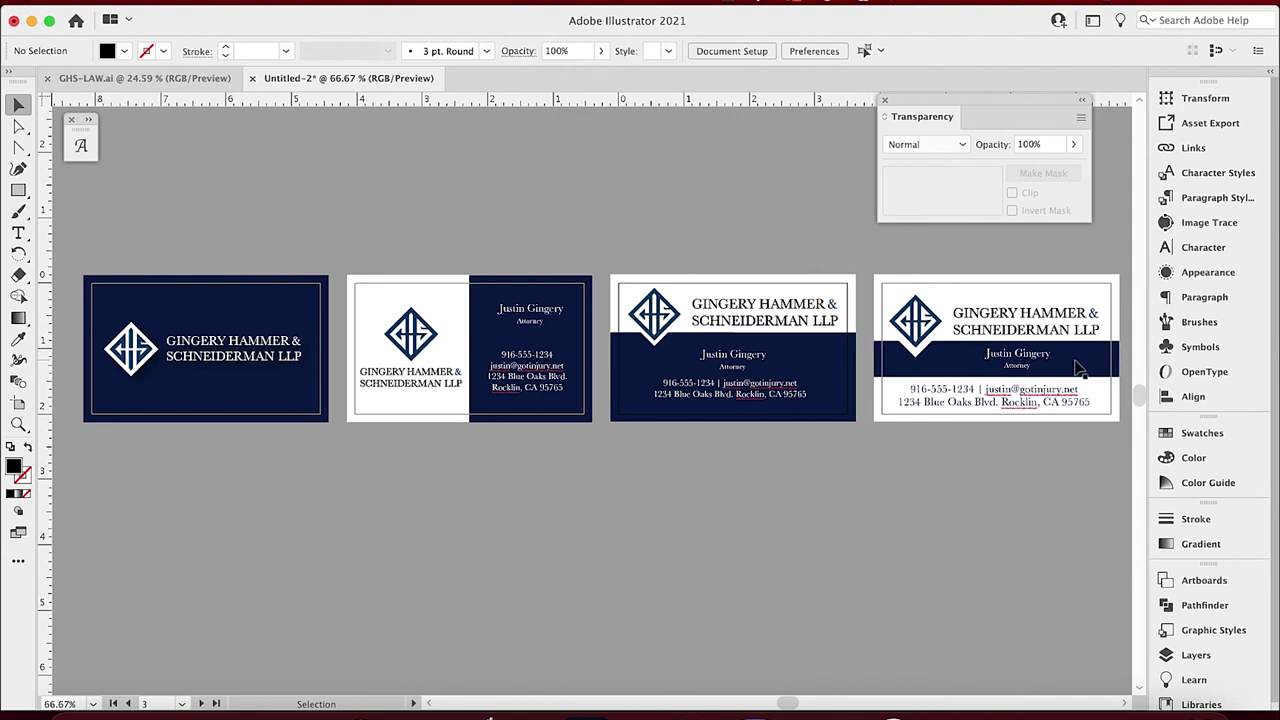
Check that the fourth card's navy band stays at 3.75 × 0.47 in.
click(1034, 370)
drag(998, 377, 998, 376)
click(852, 258)
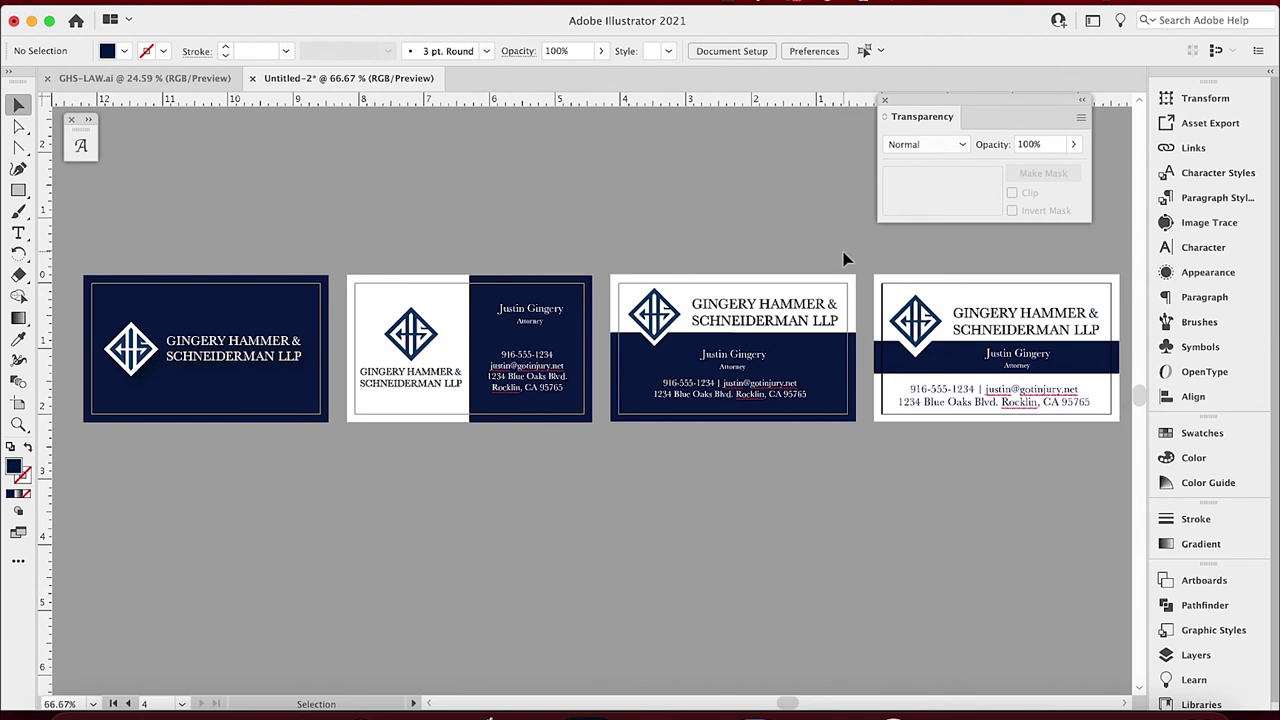
drag(745, 256, 727, 278)
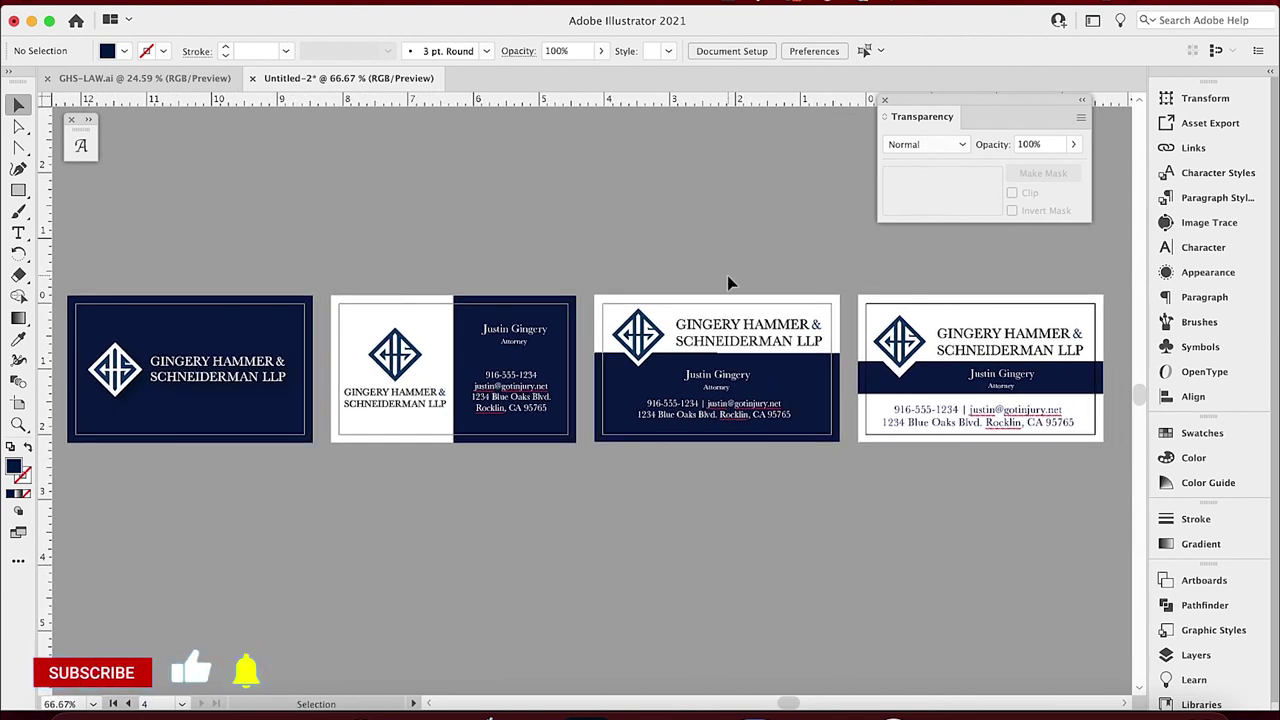